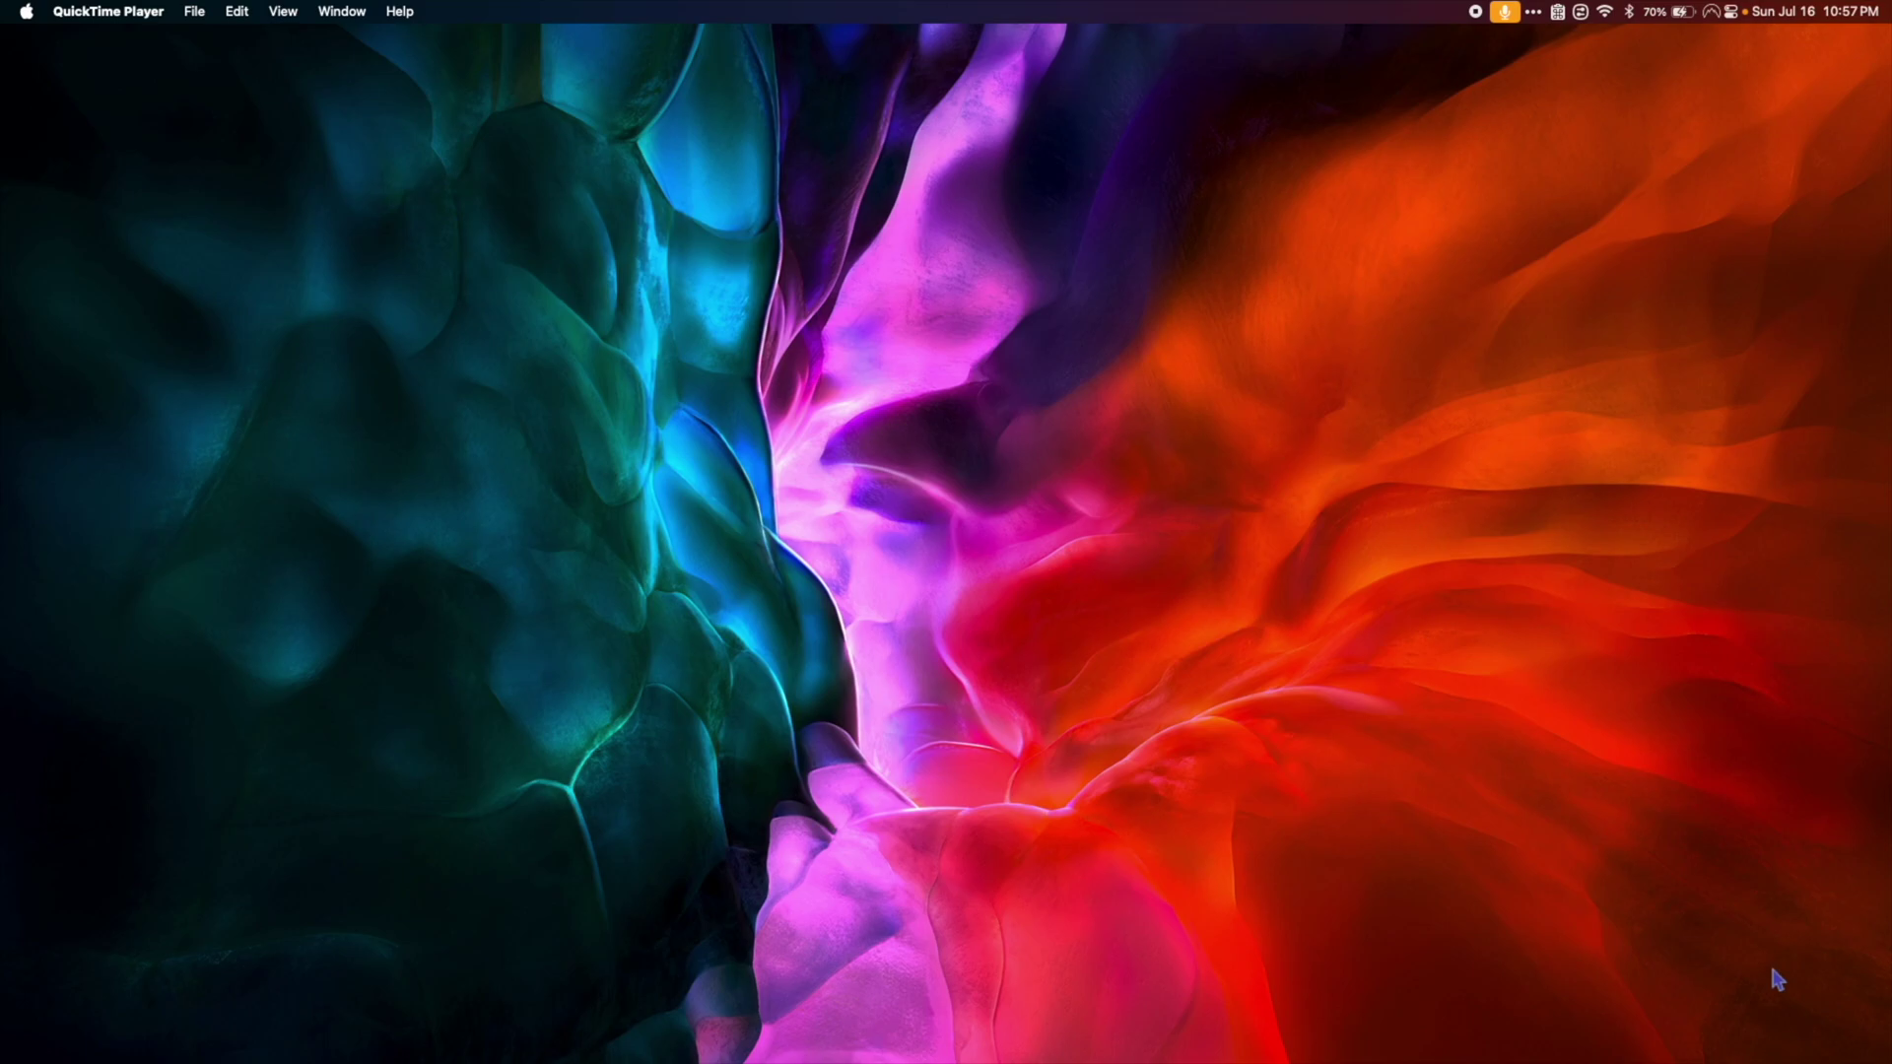
# Search Google in Safari for CodeWeavers
pyautogui.click(561, 1009)
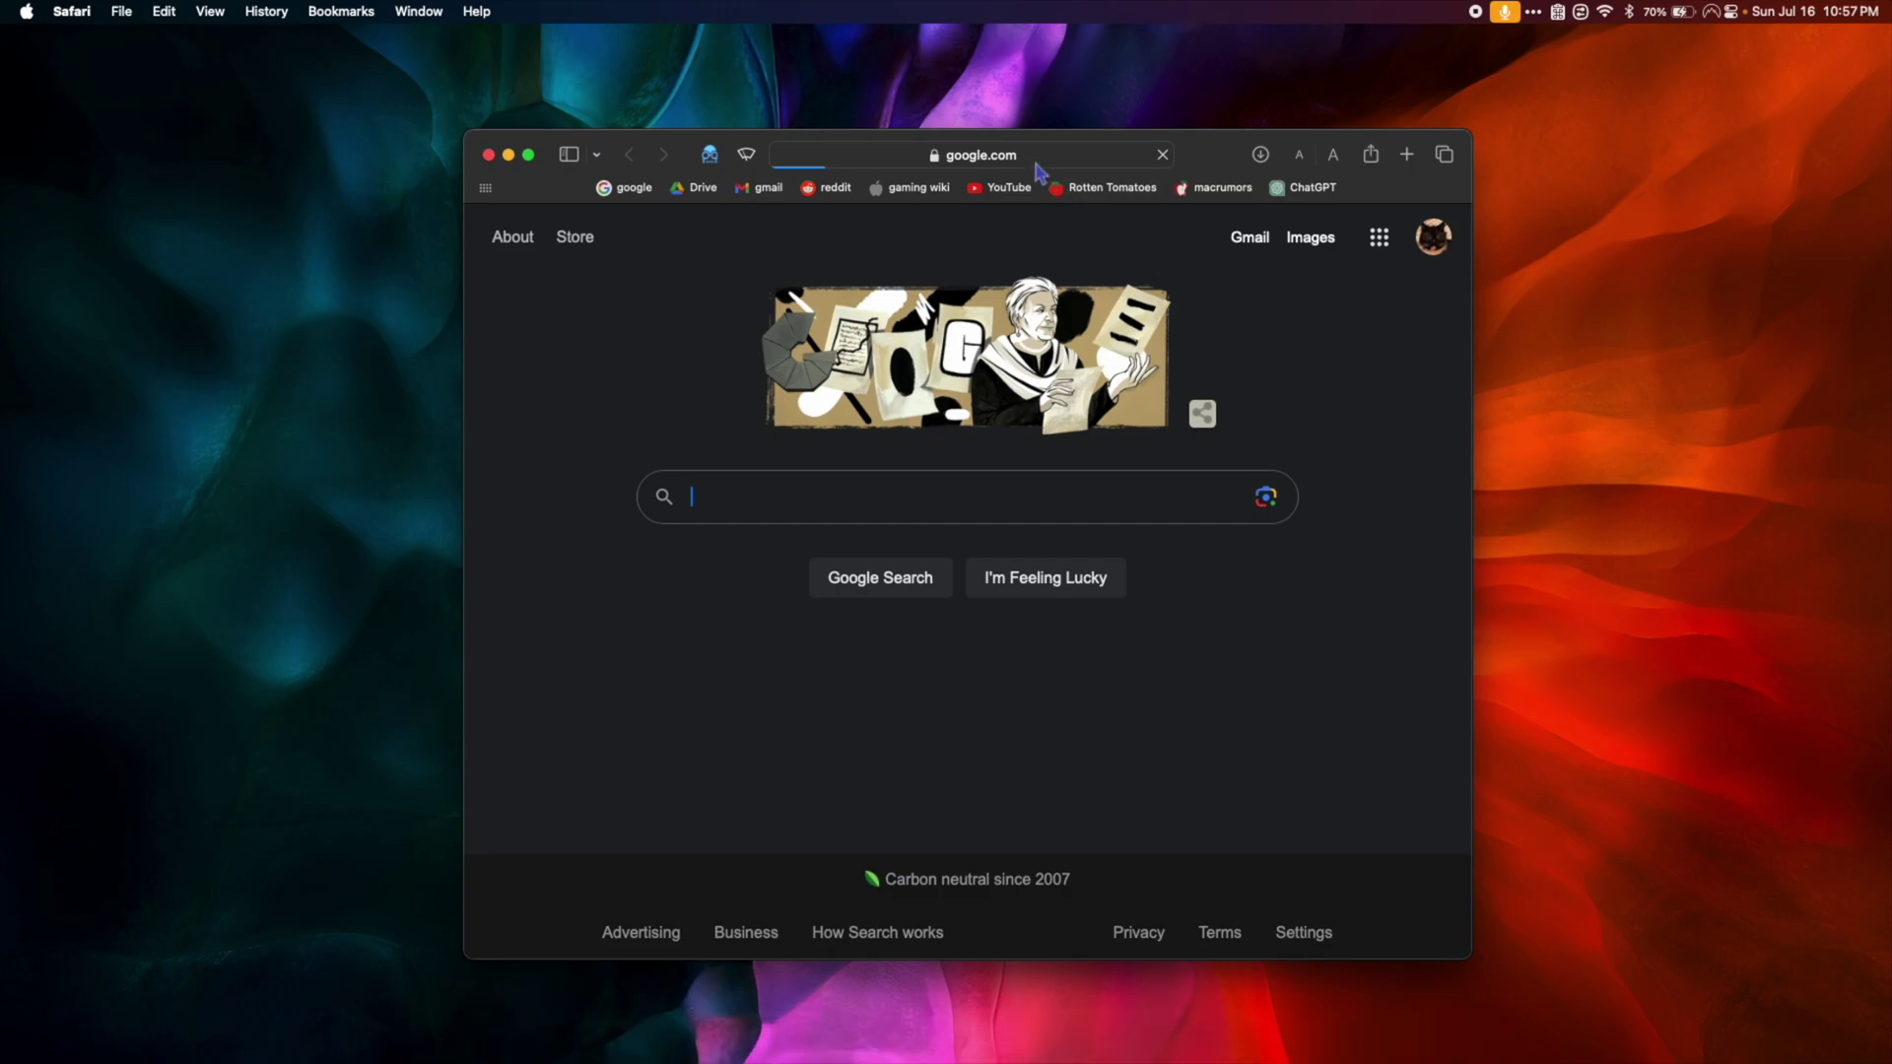
pyautogui.write('codew')
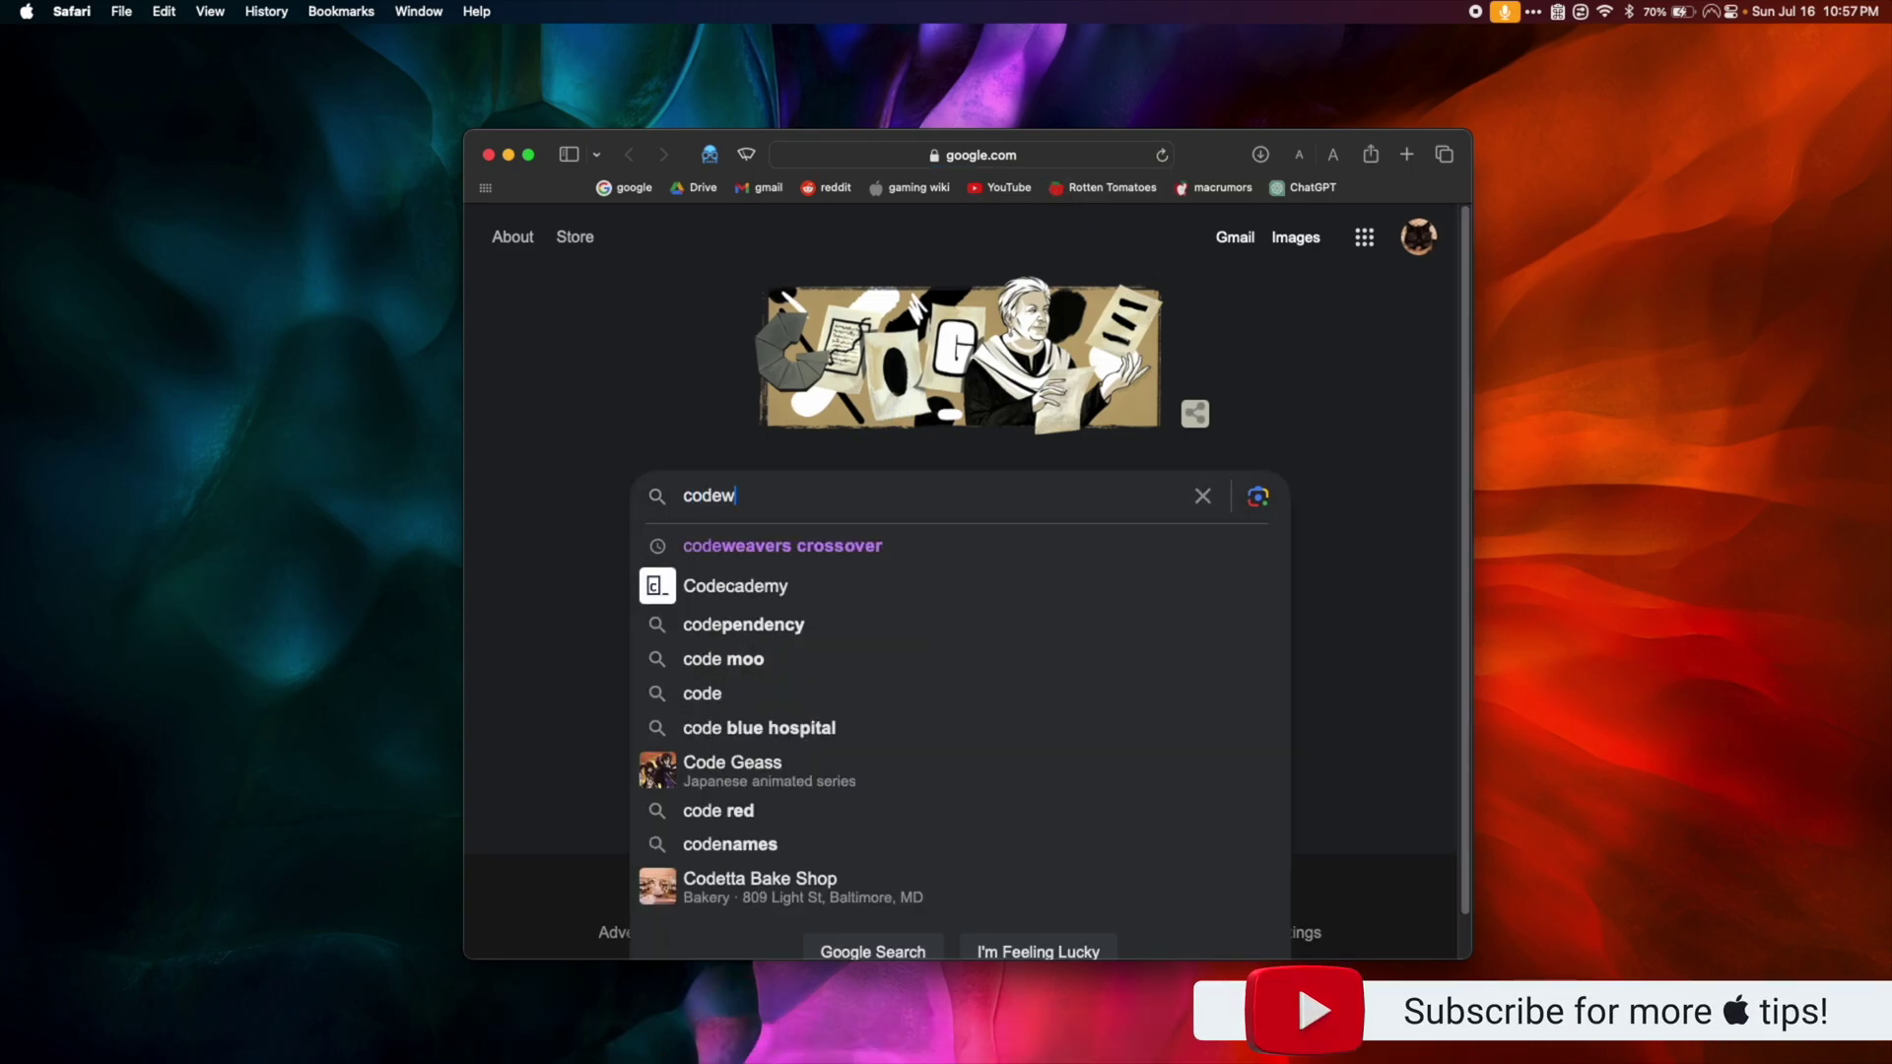
pyautogui.write('eacers')
pyautogui.press('Return')
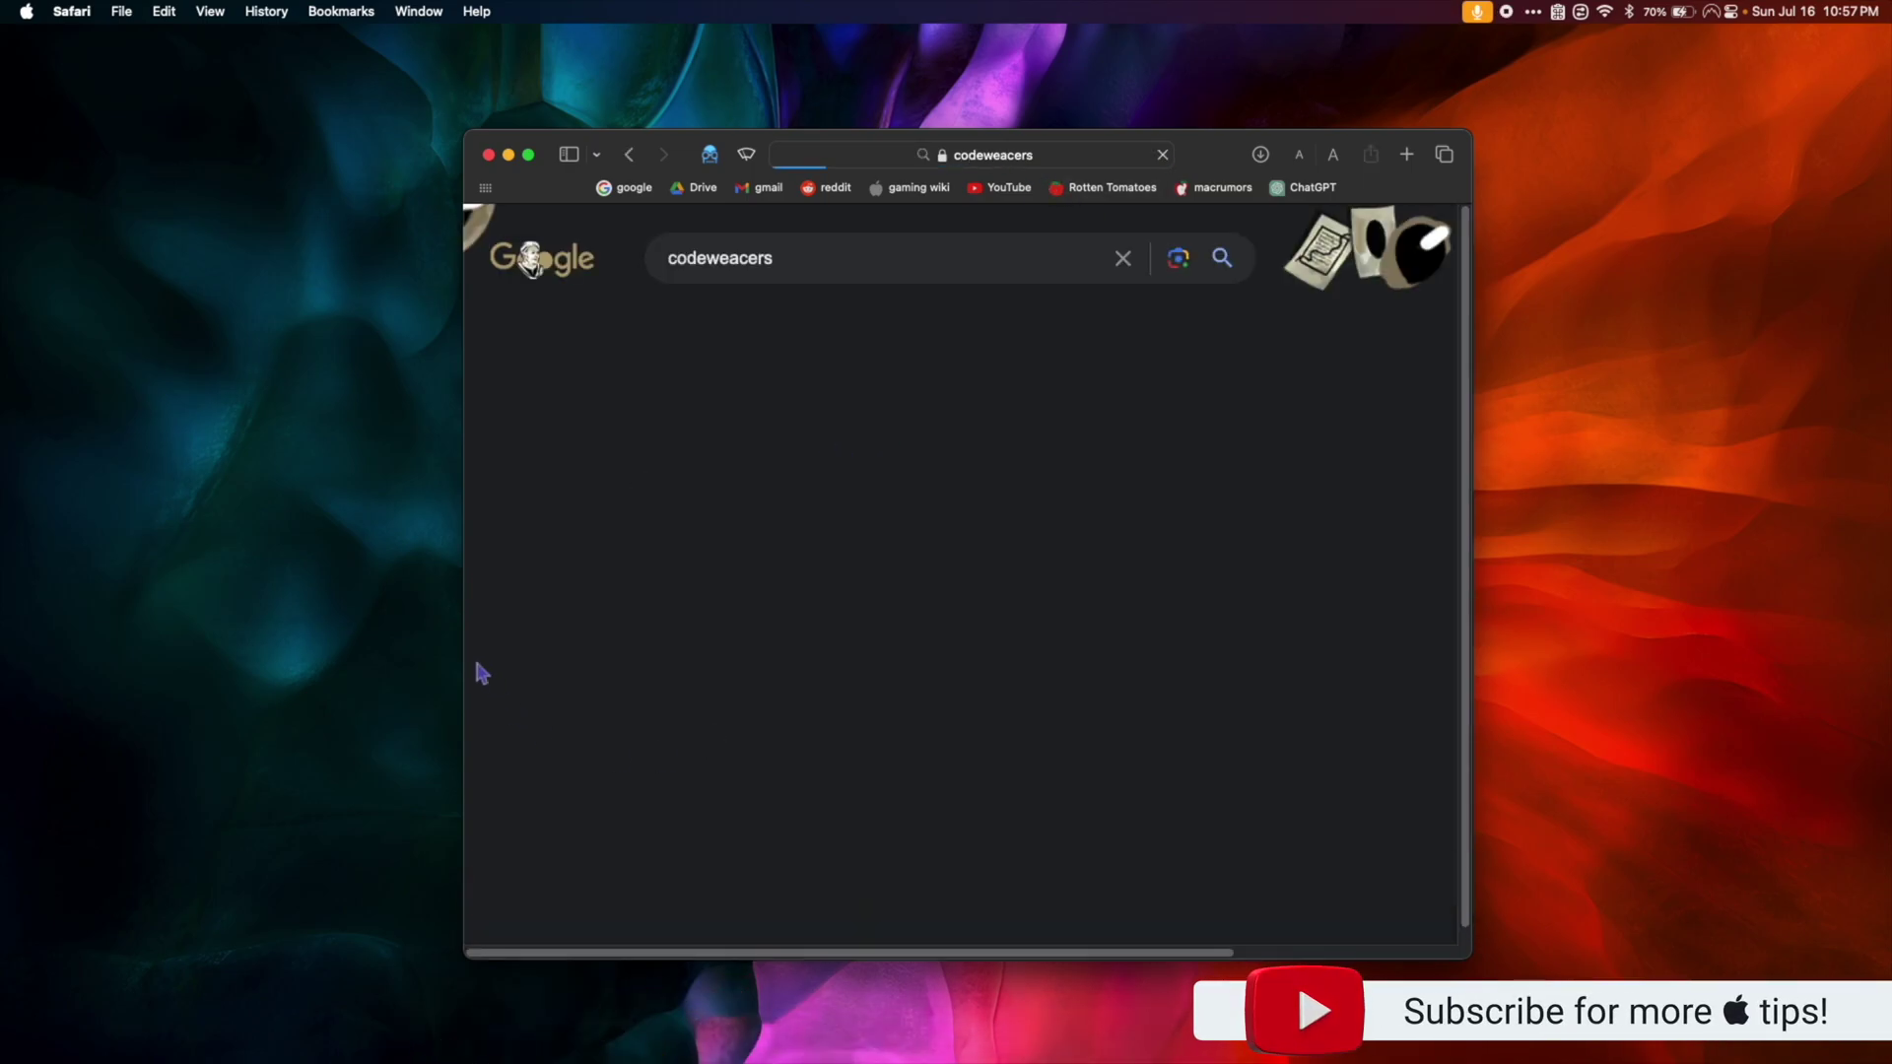
# From the CodeWeavers site's CrossOver page, submit the free trial form to start the Mac trial download
pyautogui.click(629, 574)
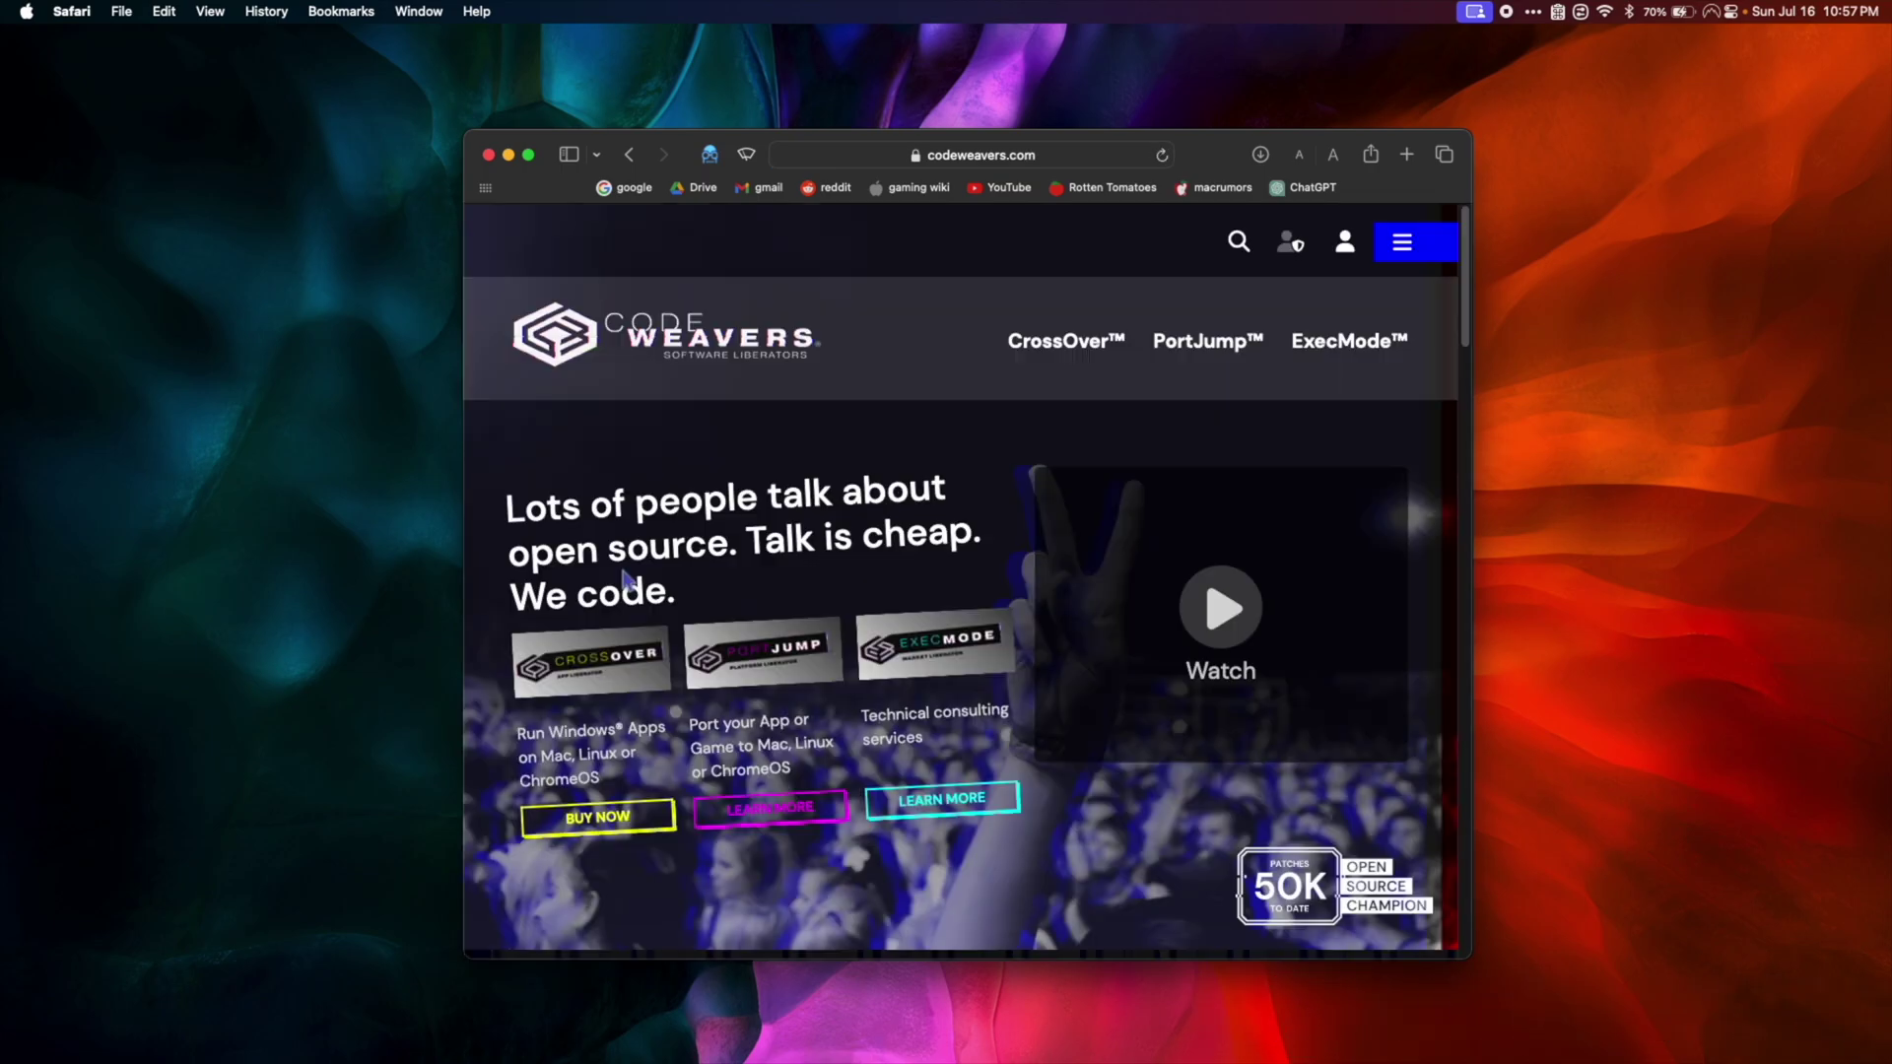
pyautogui.click(1070, 357)
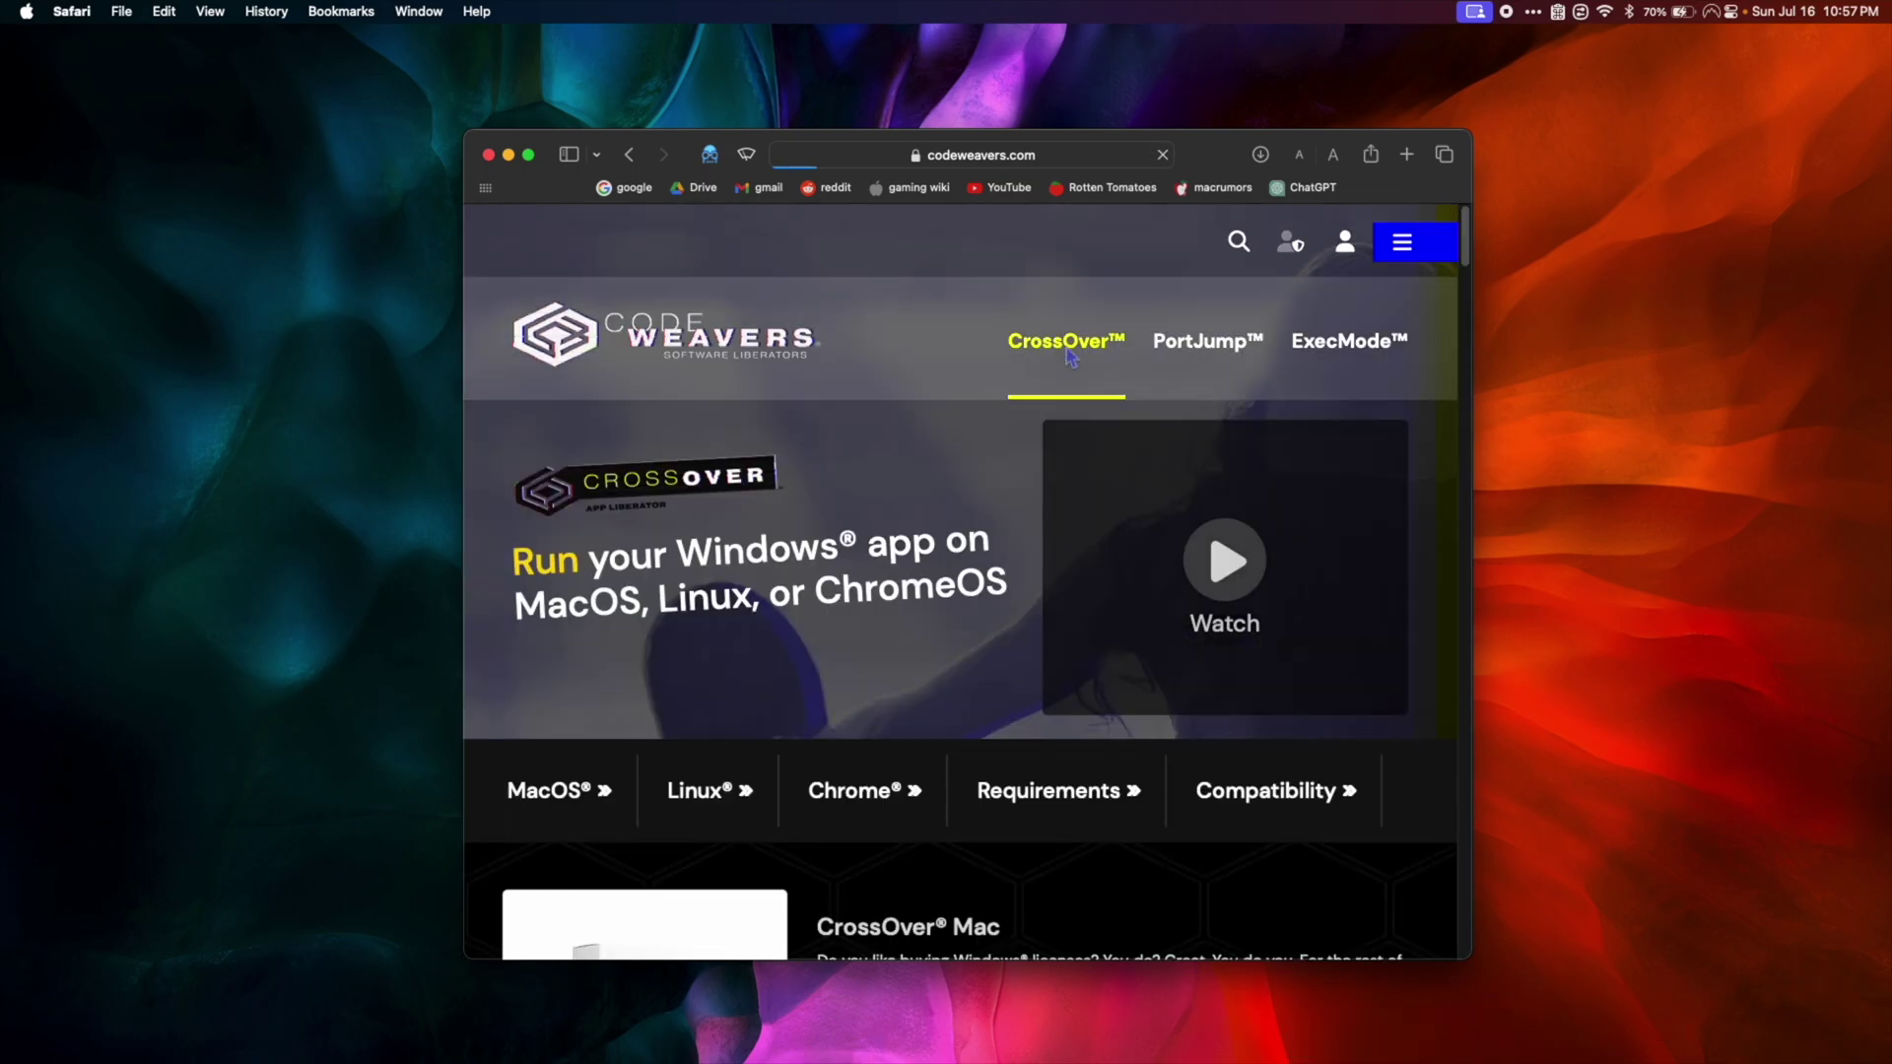
pyautogui.scroll(-10, 603, 638)
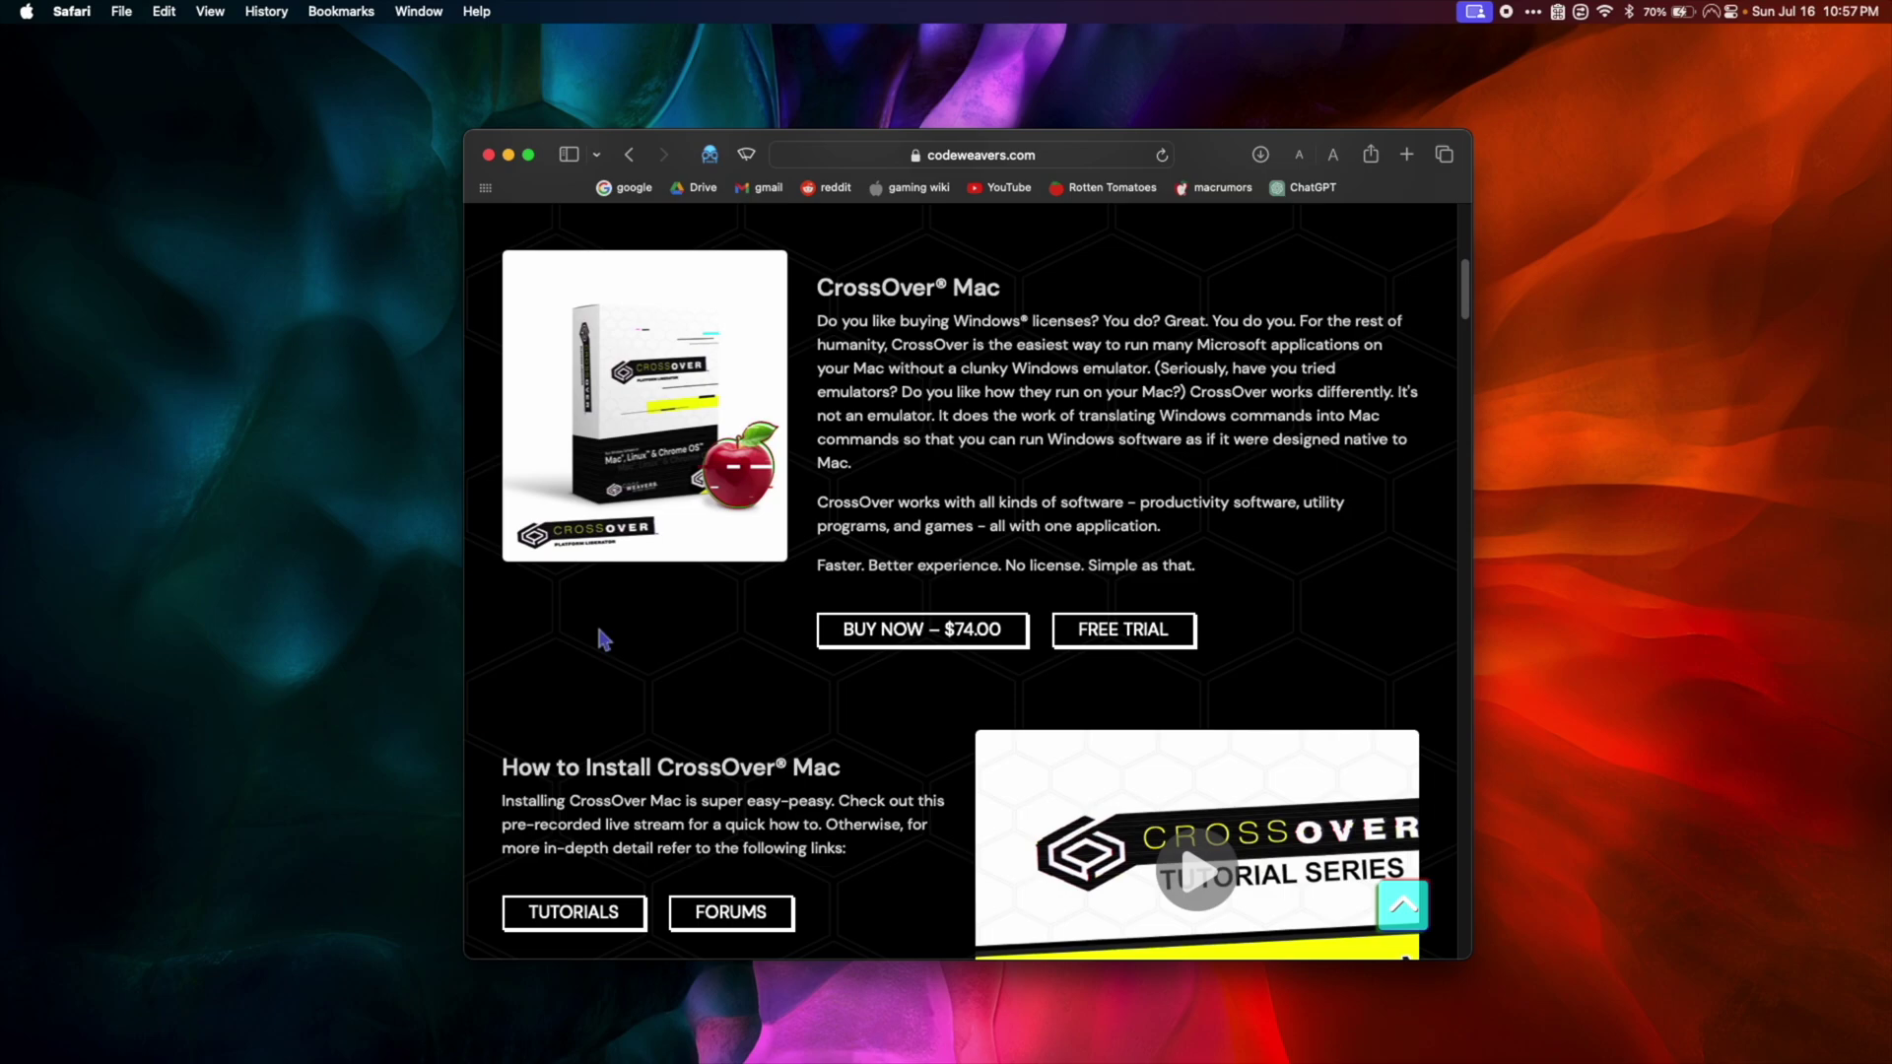
pyautogui.click(1149, 647)
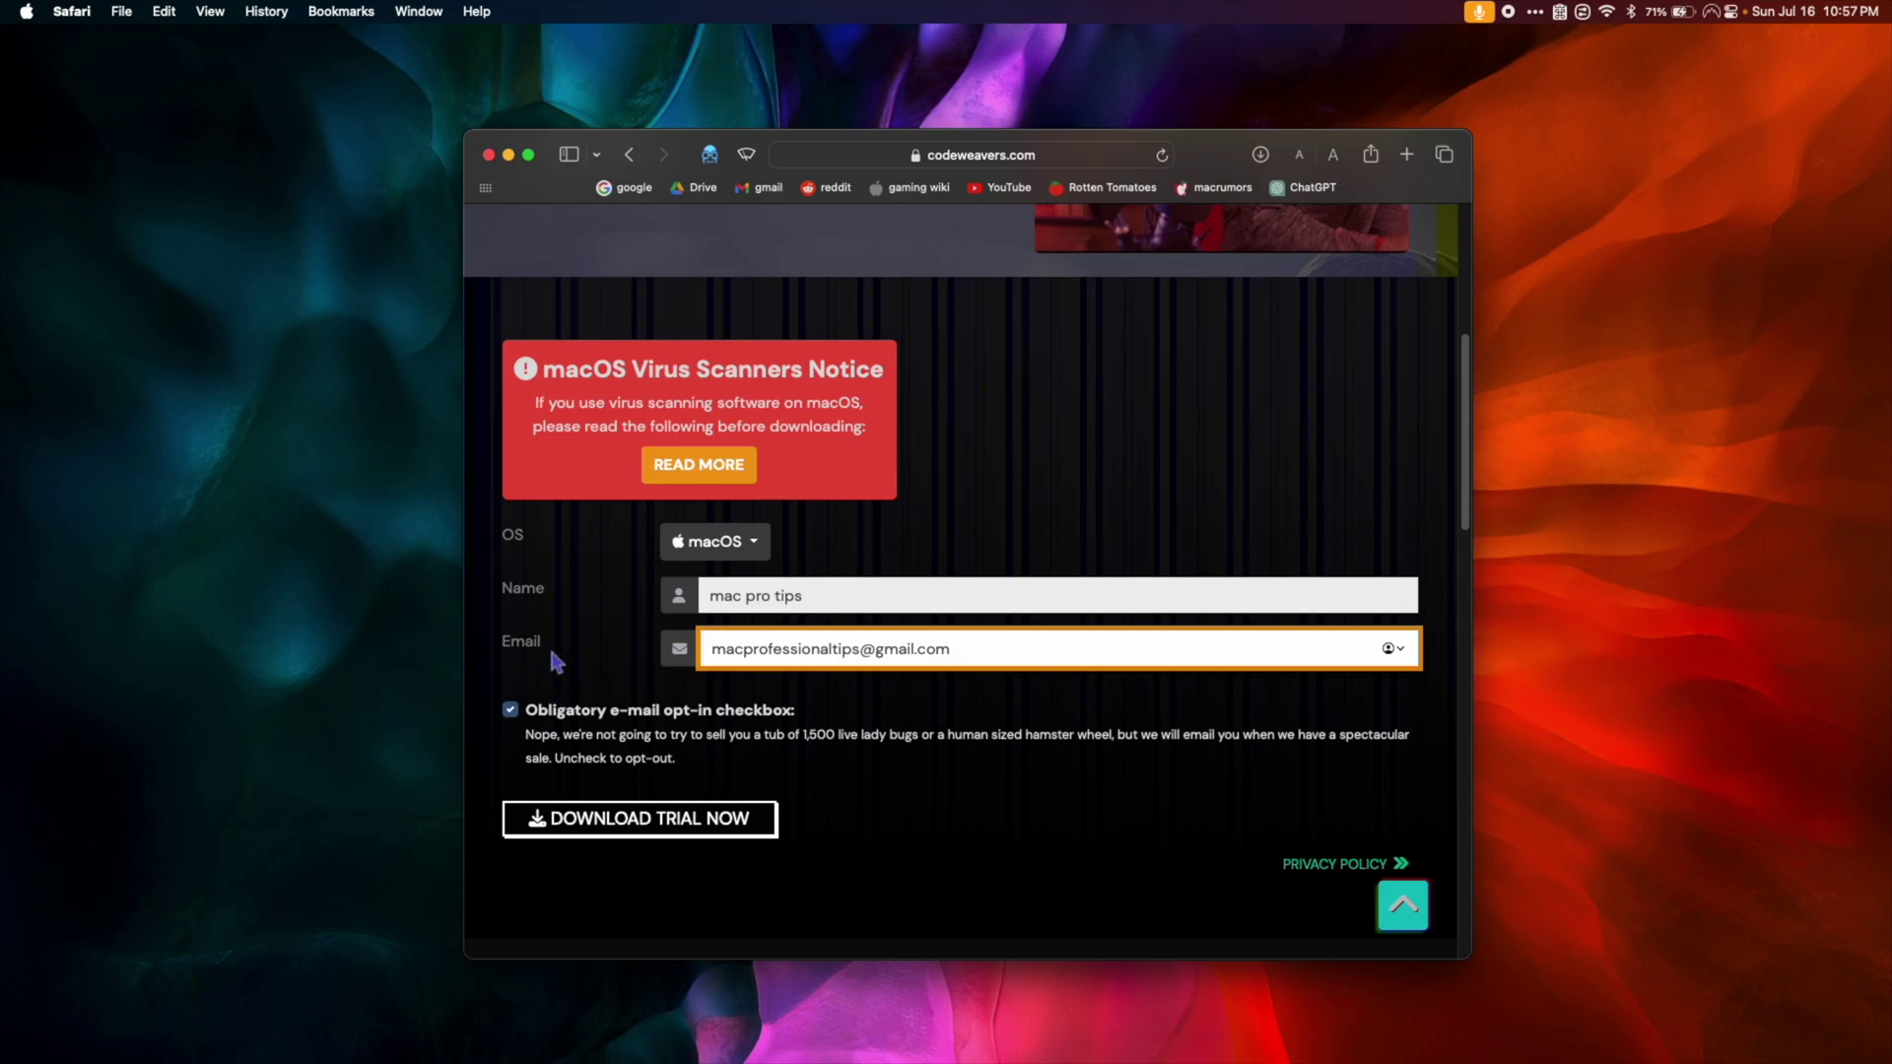
pyautogui.click(670, 830)
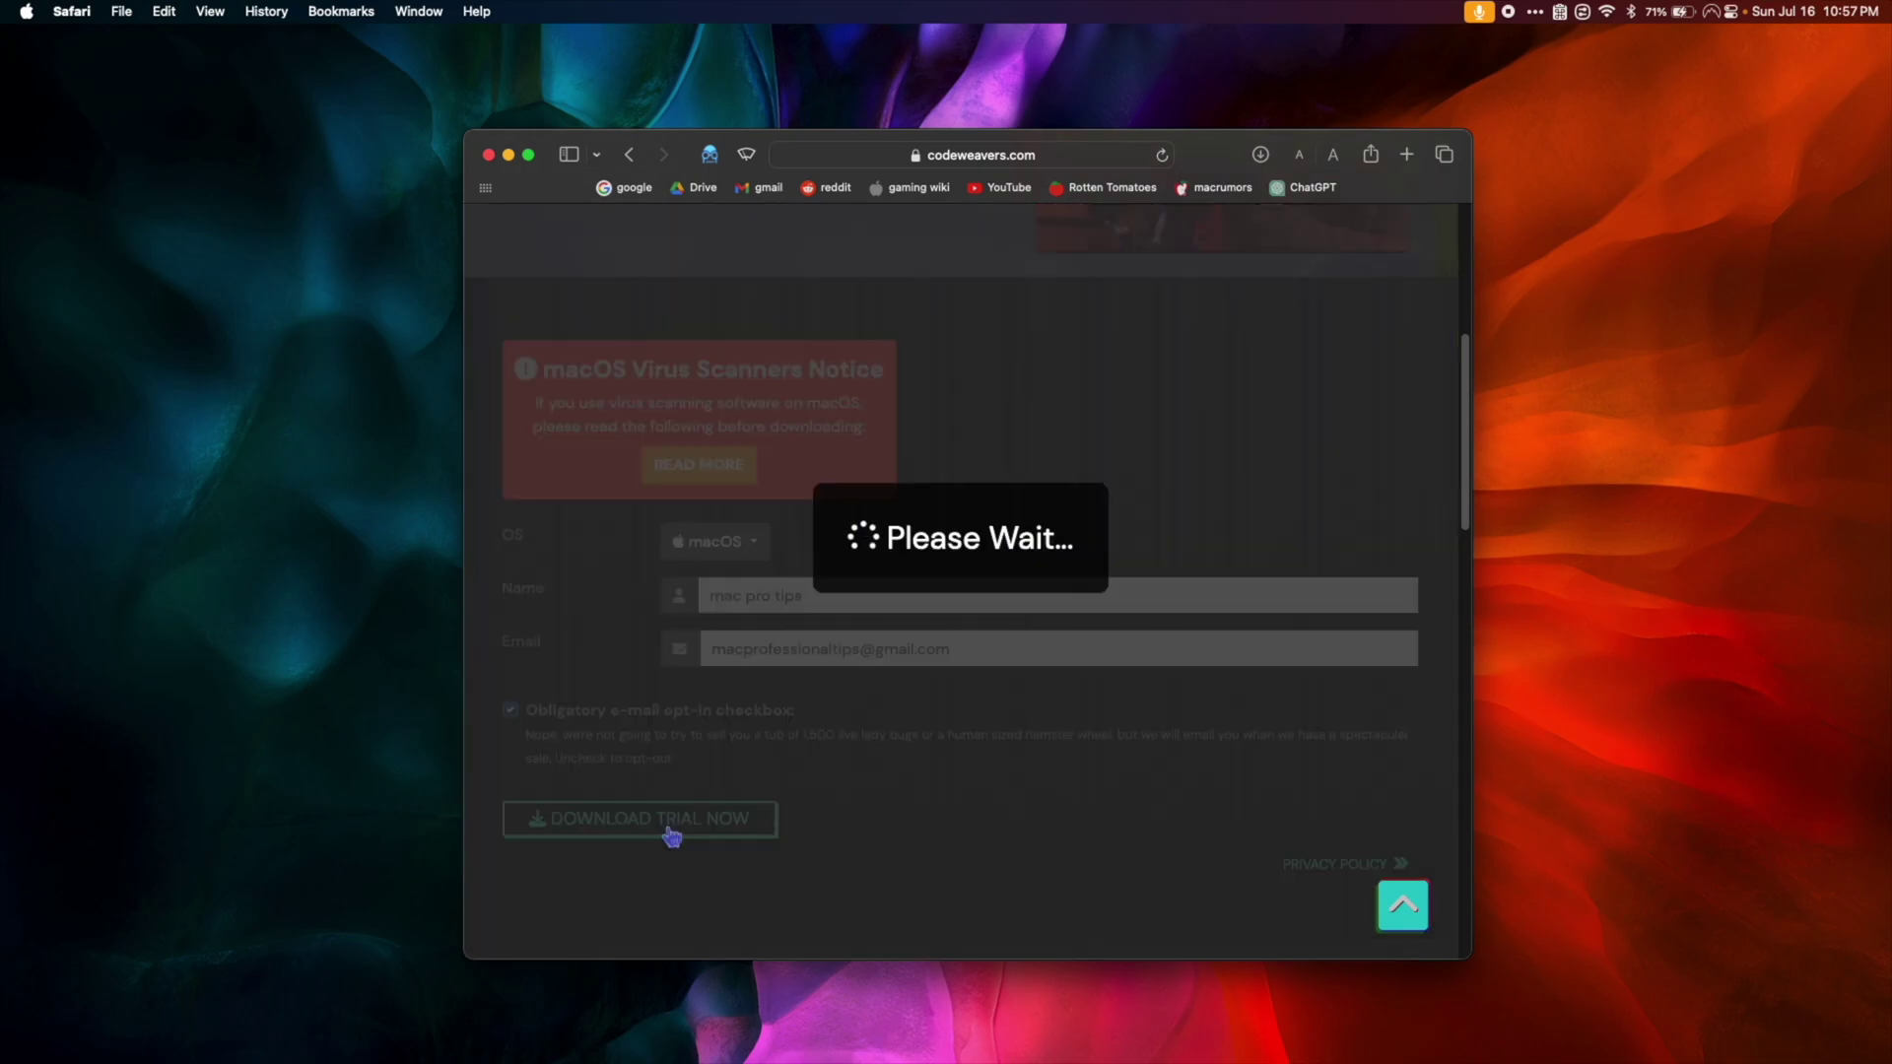
# Quit Safari and unzip crossover-22.1.1.zip in the Finder Downloads folder
pyautogui.press('super+q')
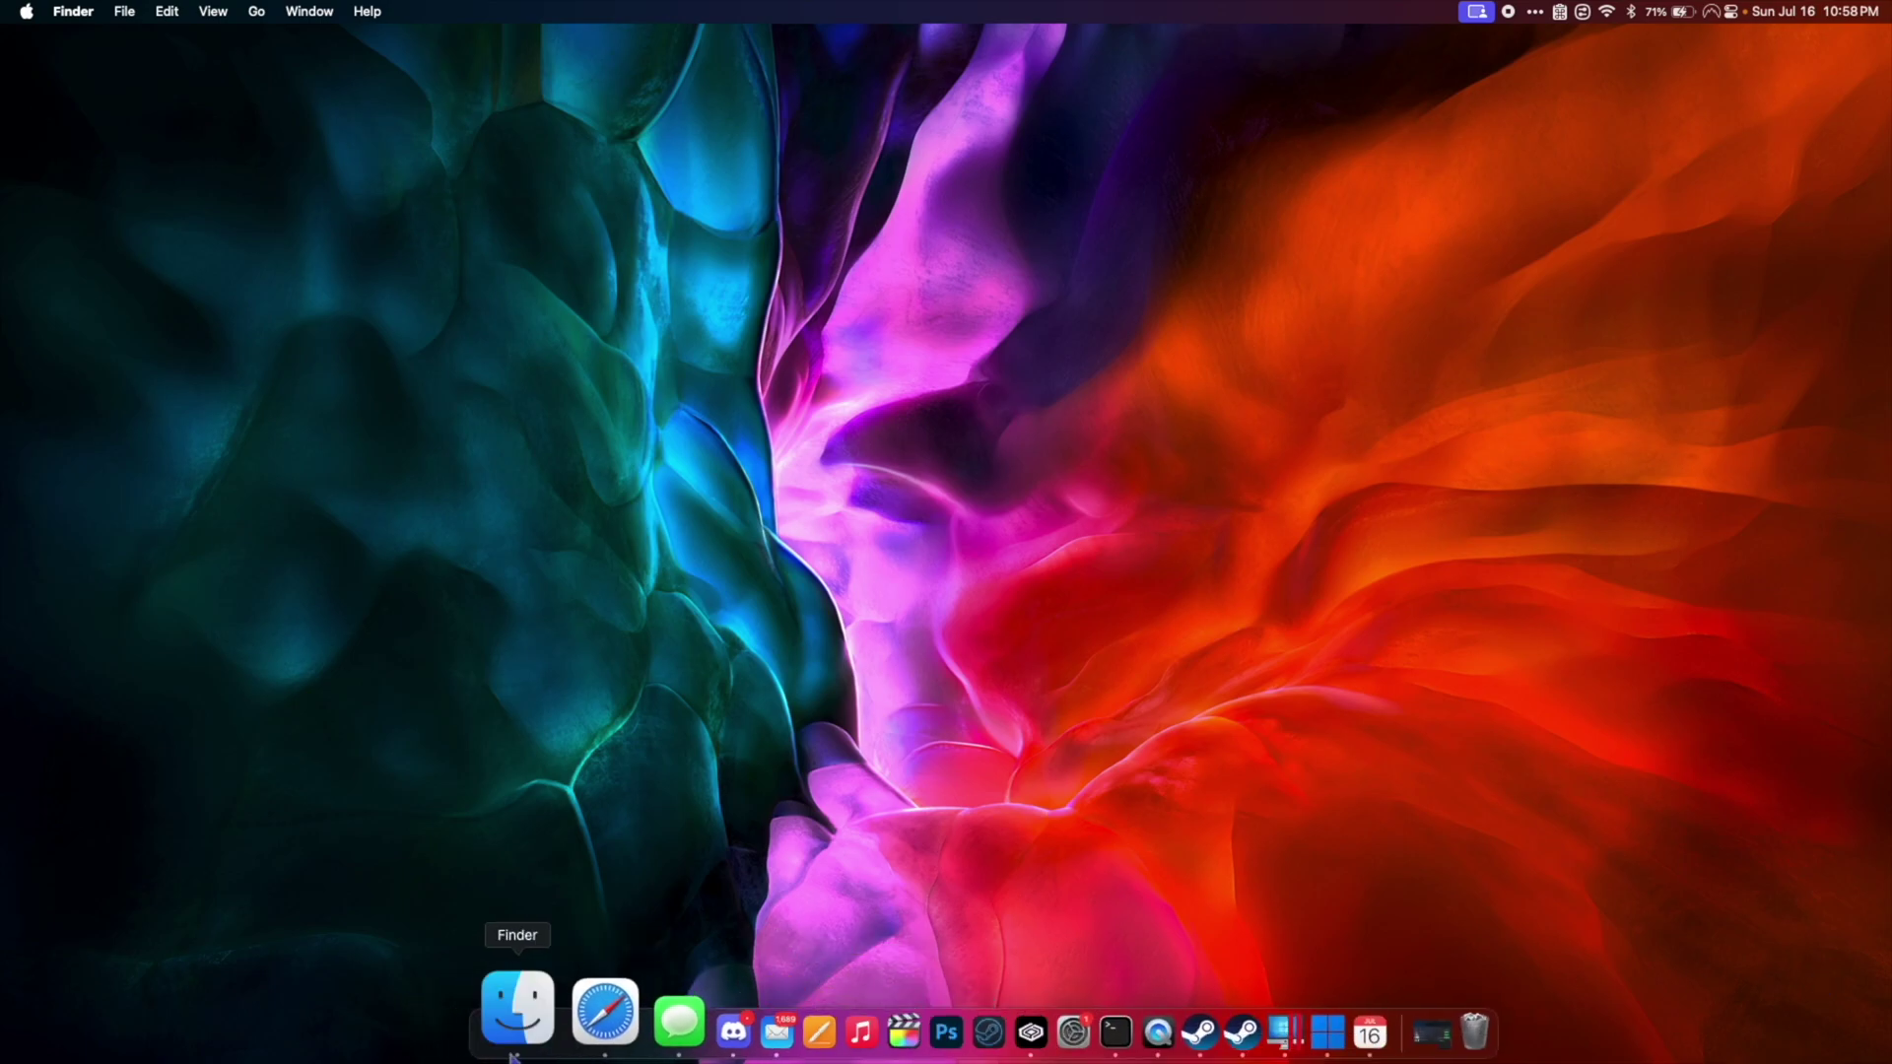
pyautogui.click(519, 1034)
pyautogui.click(272, 432)
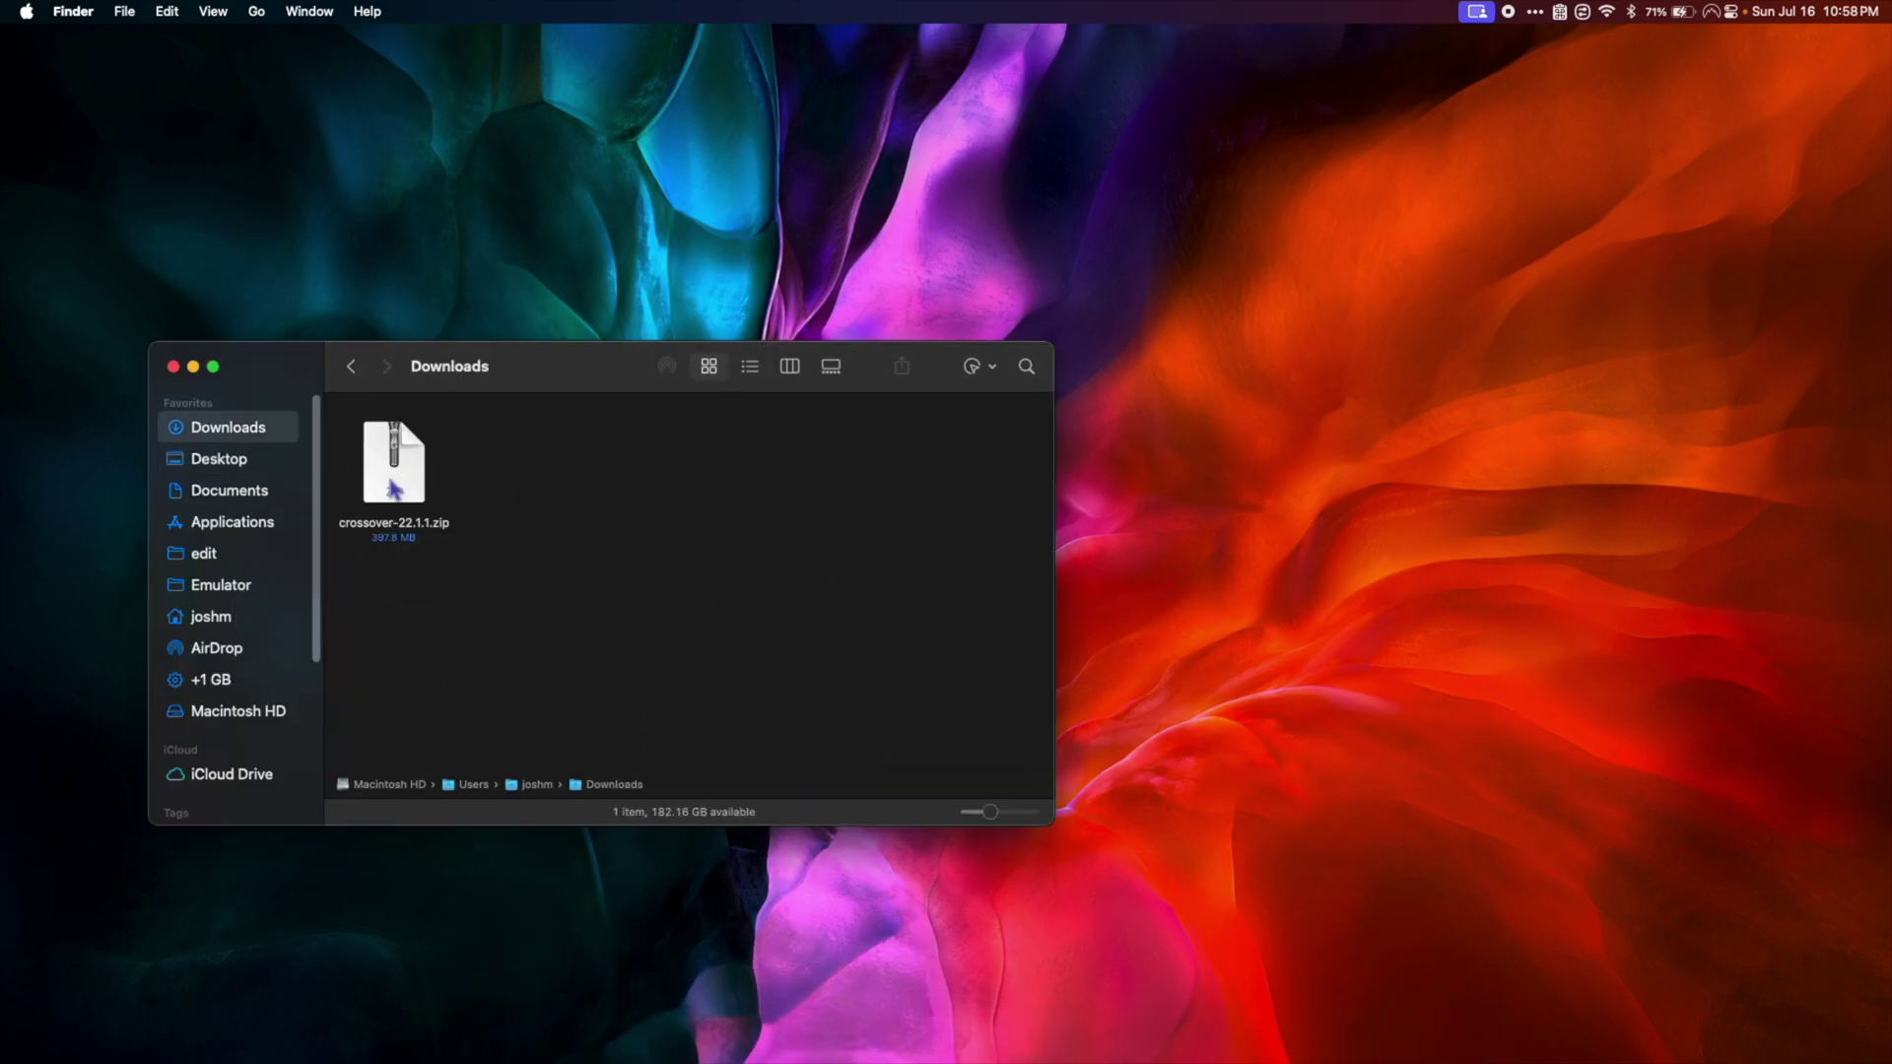
pyautogui.doubleClick(409, 483)
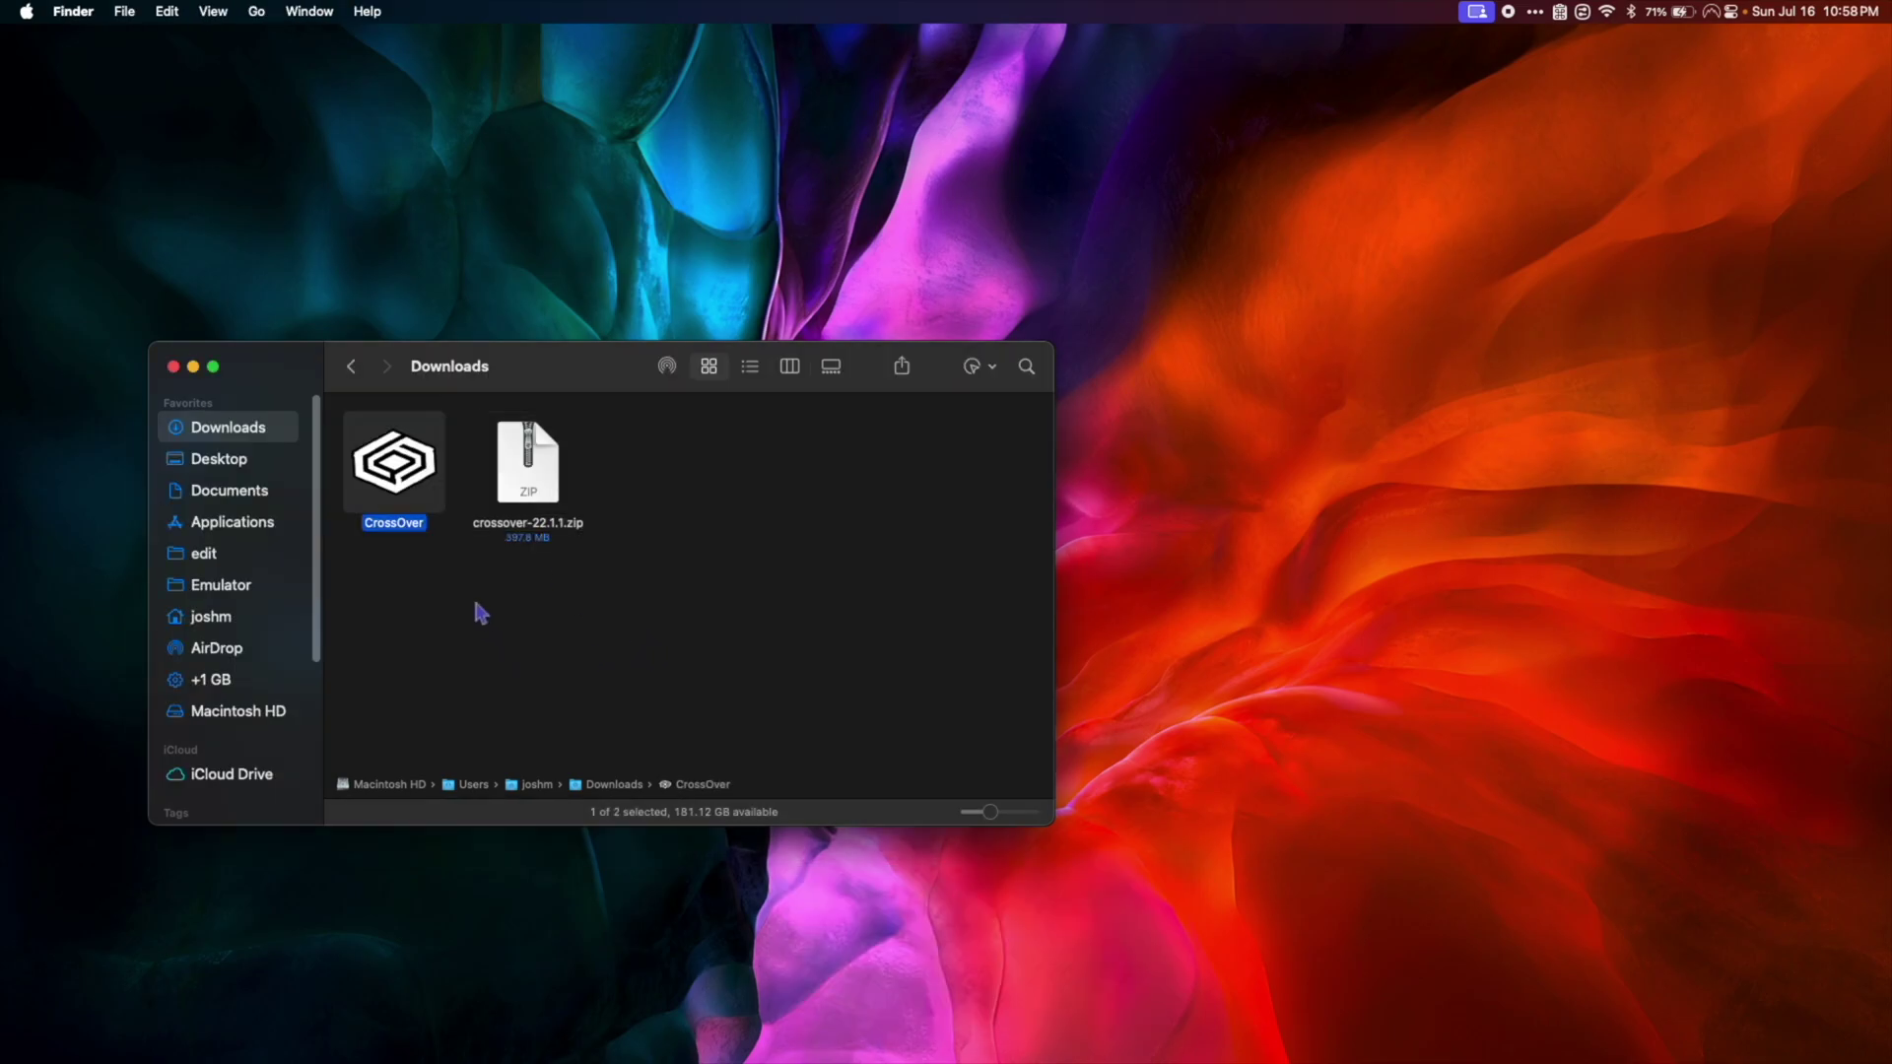
# Move CrossOver into the Applications folder and bring up its context menu
pyautogui.moveTo(394, 471); pyautogui.dragTo(254, 537)
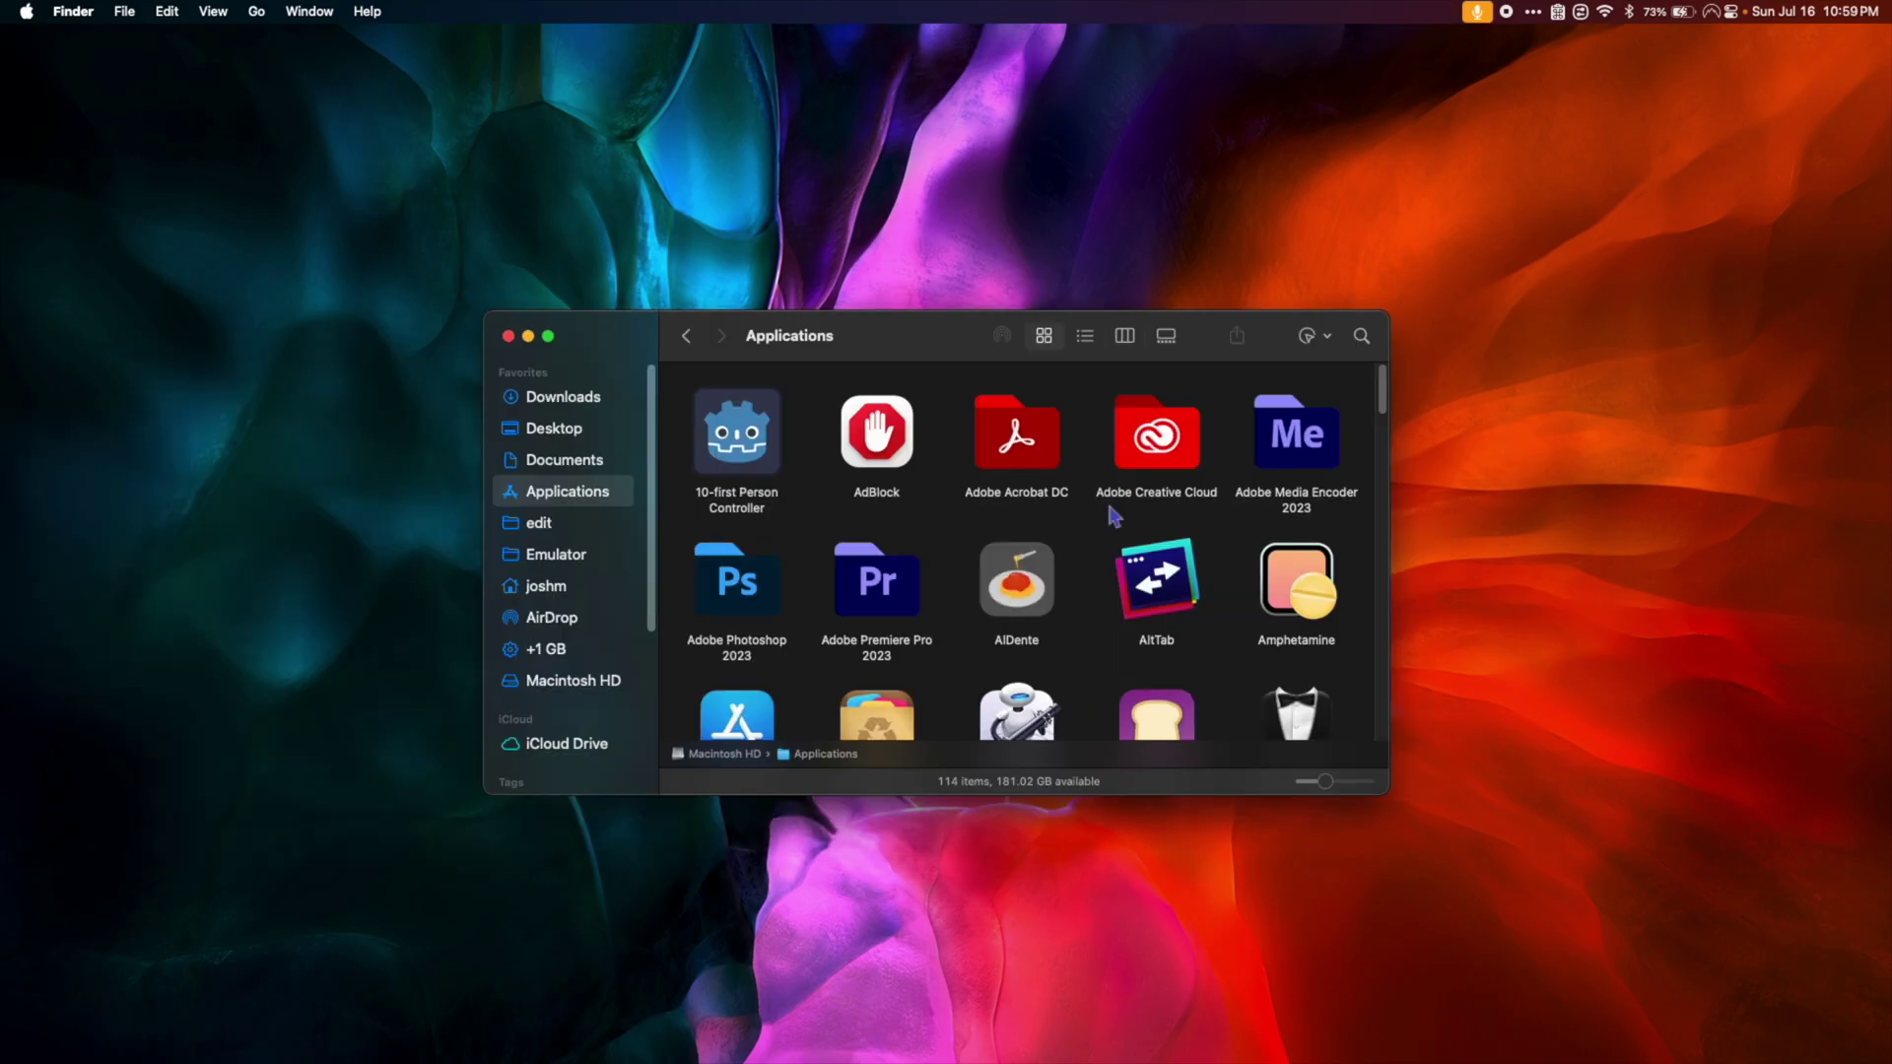
pyautogui.scroll(-2, 1108, 499)
pyautogui.scroll(-5, 1107, 503)
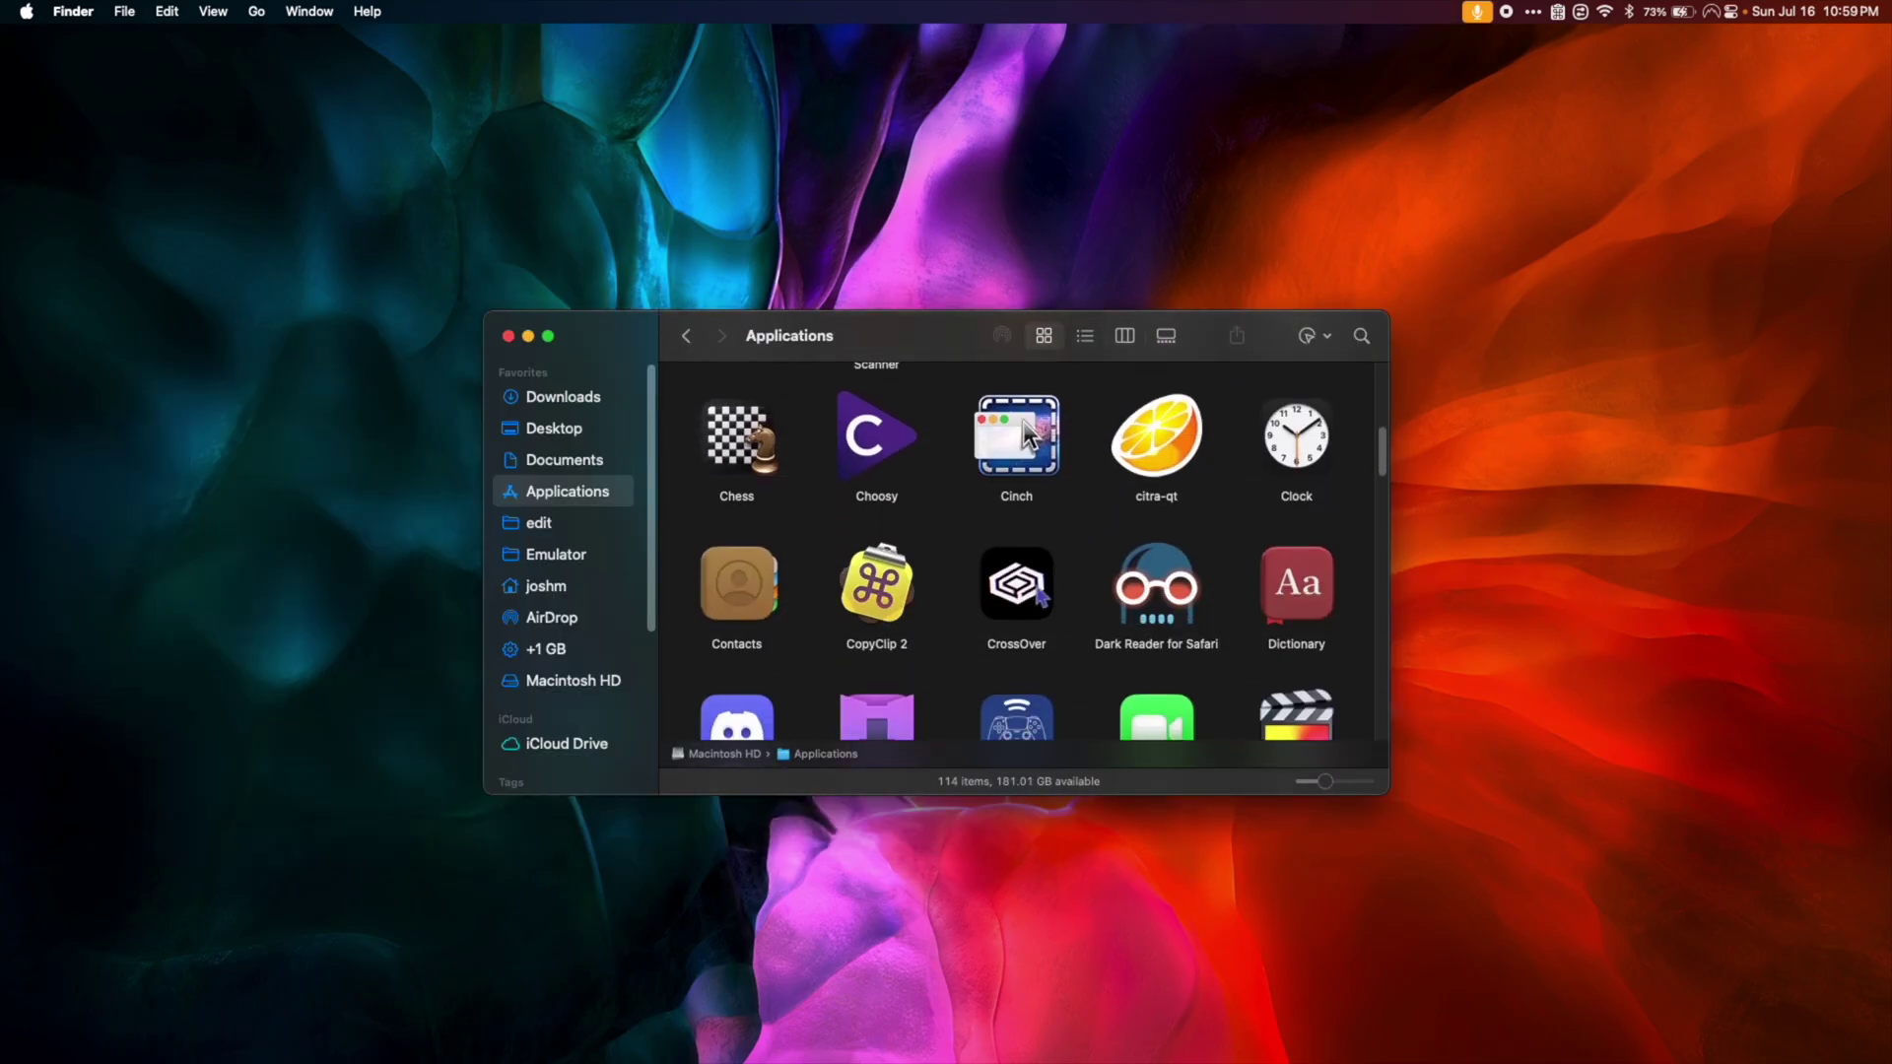
pyautogui.rightClick(1035, 606)
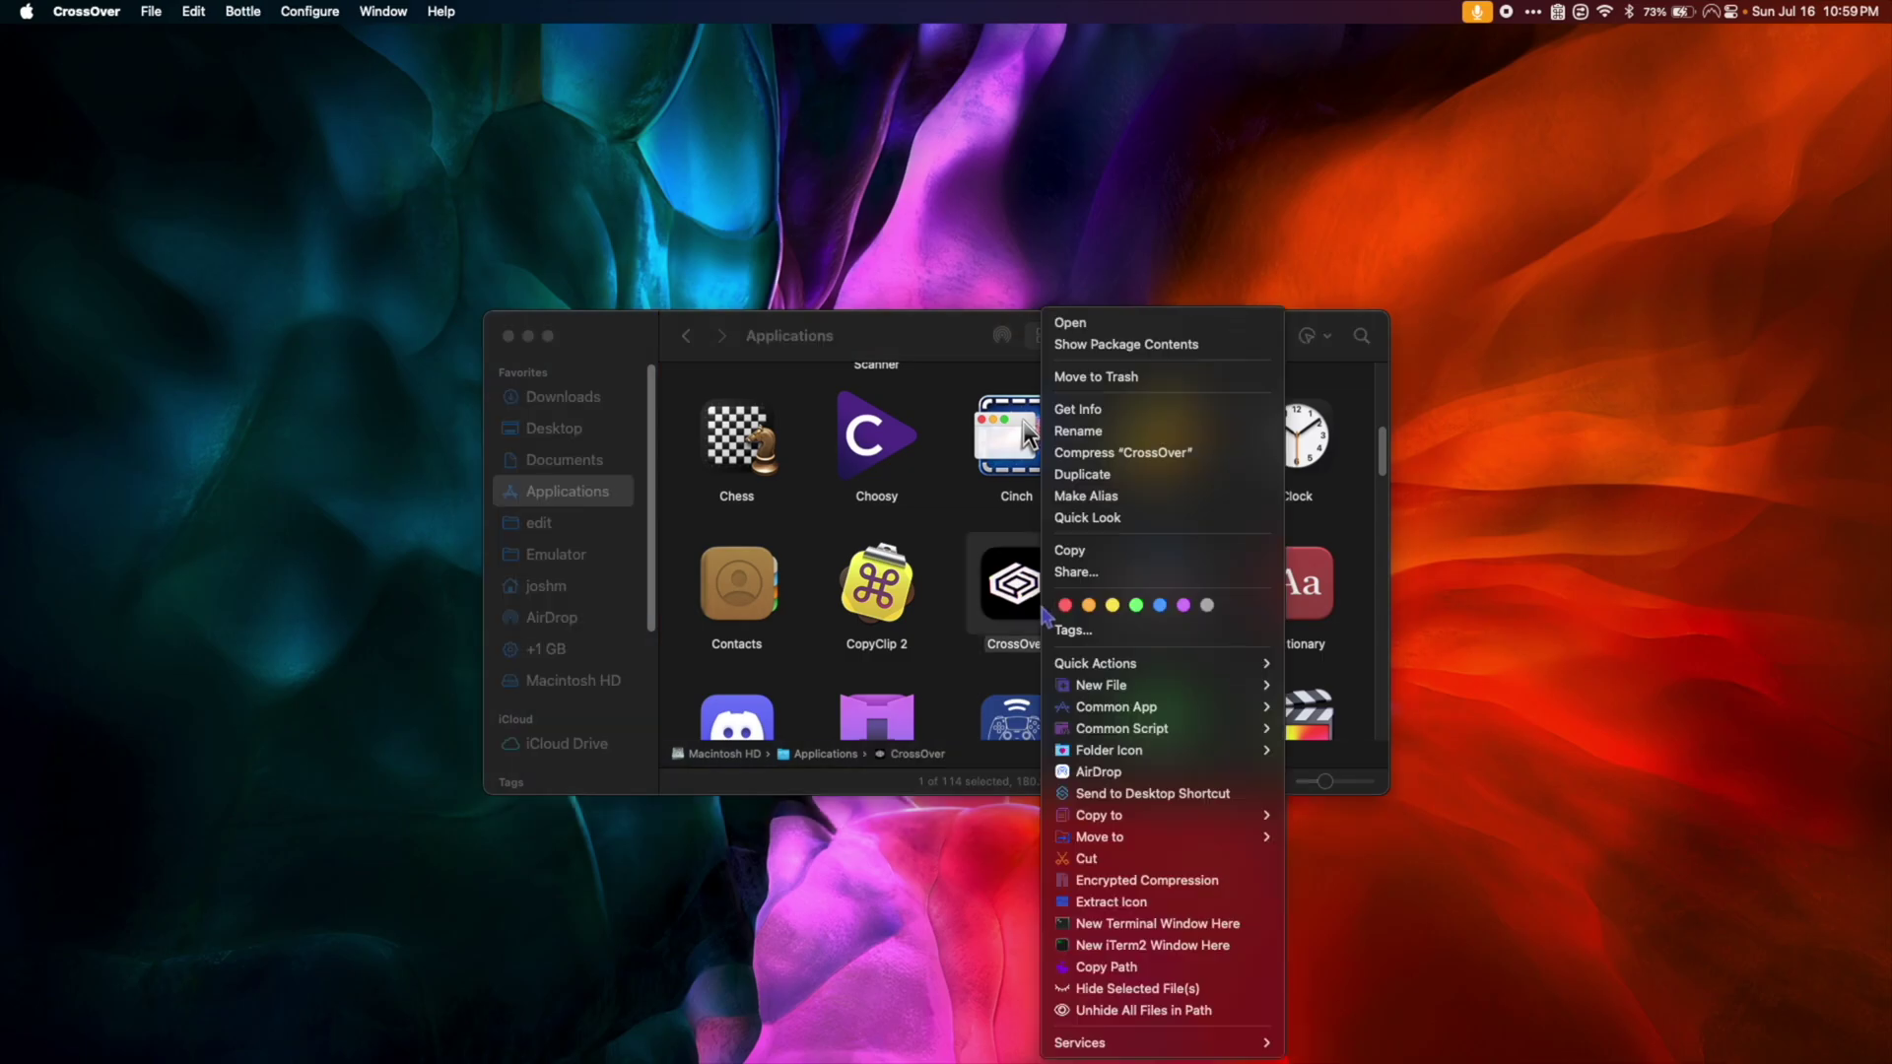
# Launch CrossOver and pick Steam to install into a new Windows 10 64-bit bottle 'Steam-3'
pyautogui.click(1118, 325)
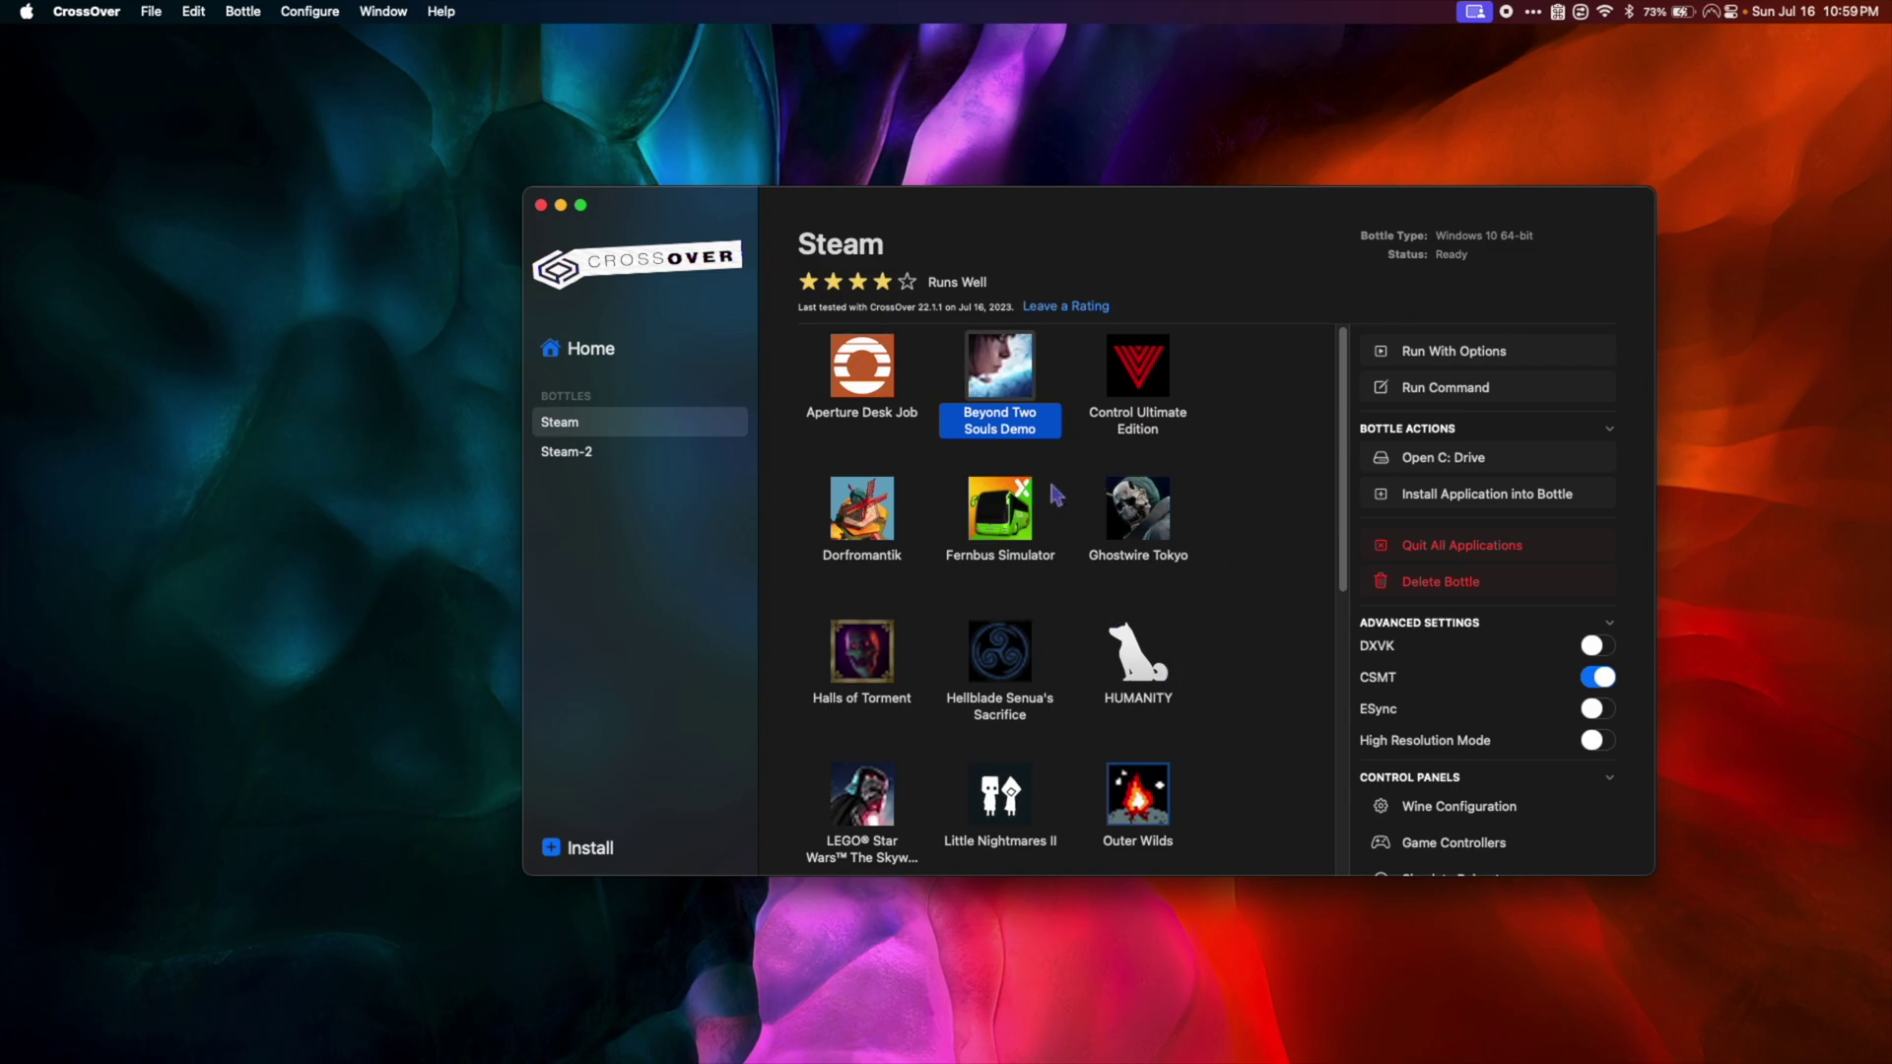
pyautogui.click(666, 355)
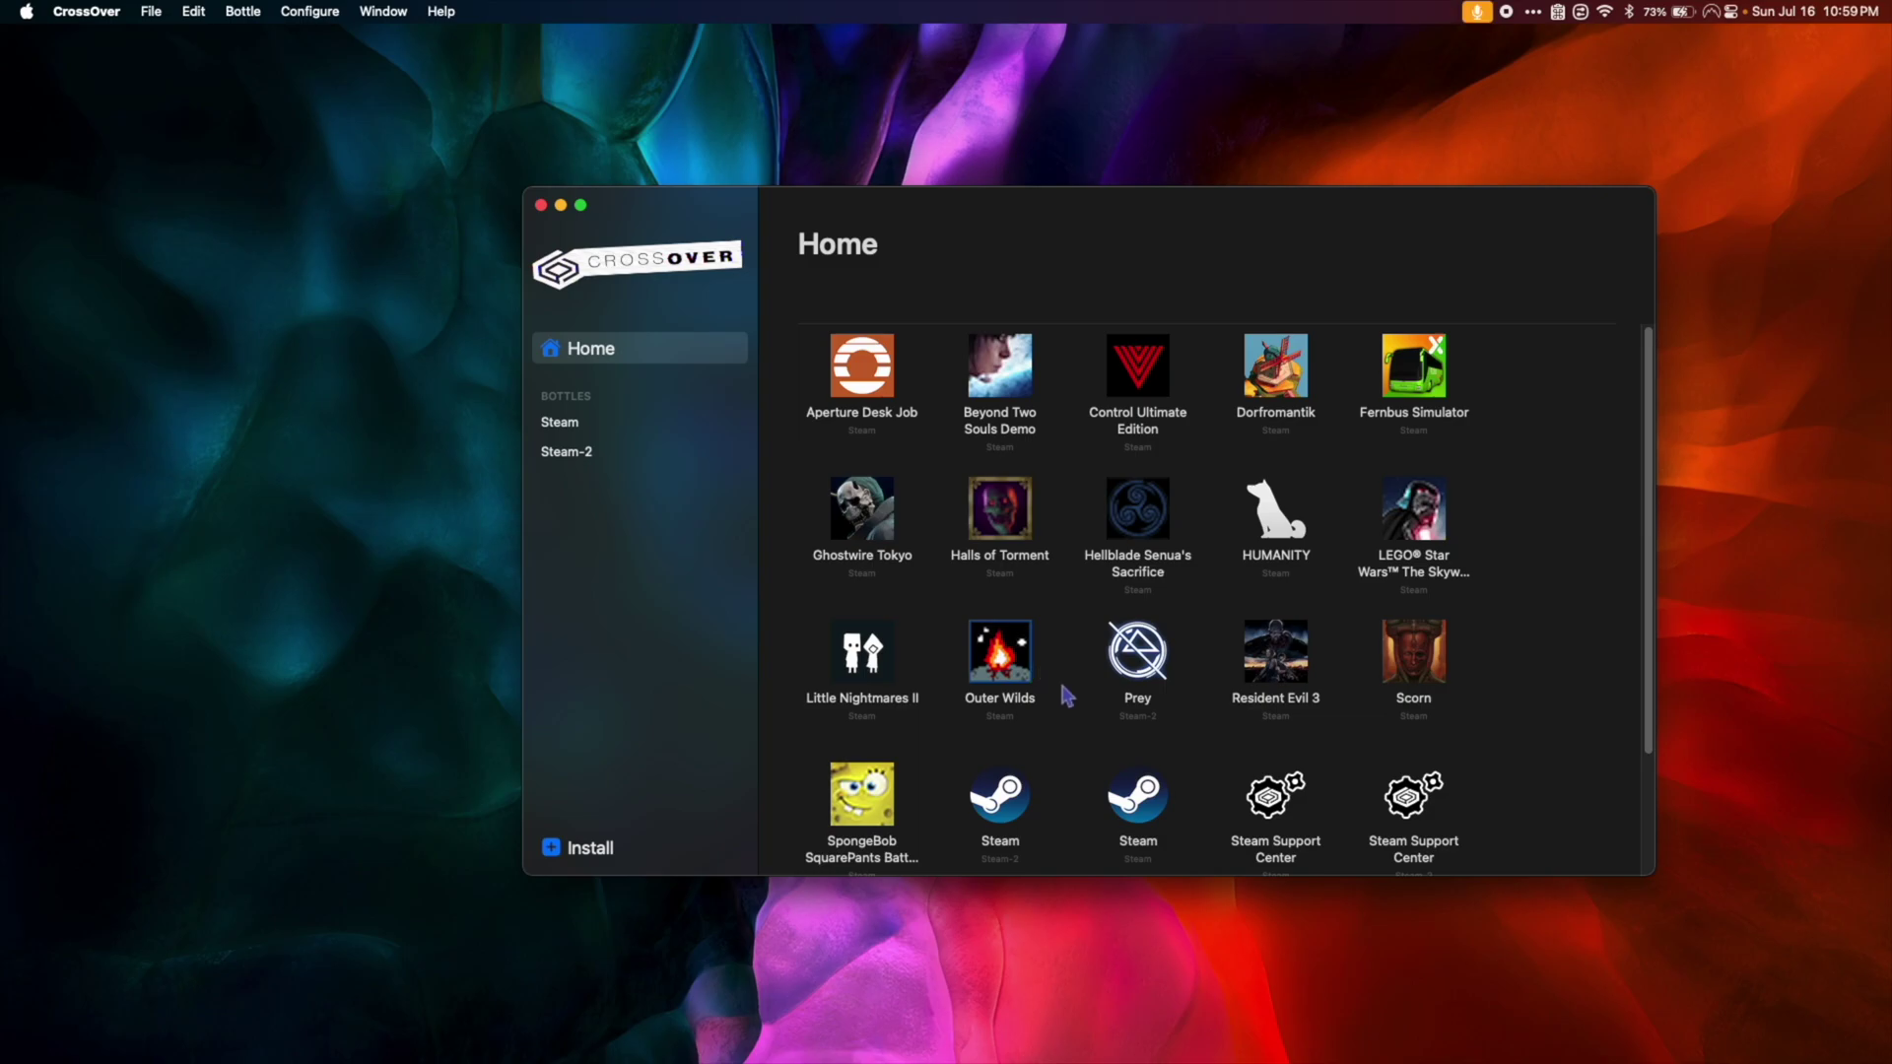
pyautogui.click(587, 851)
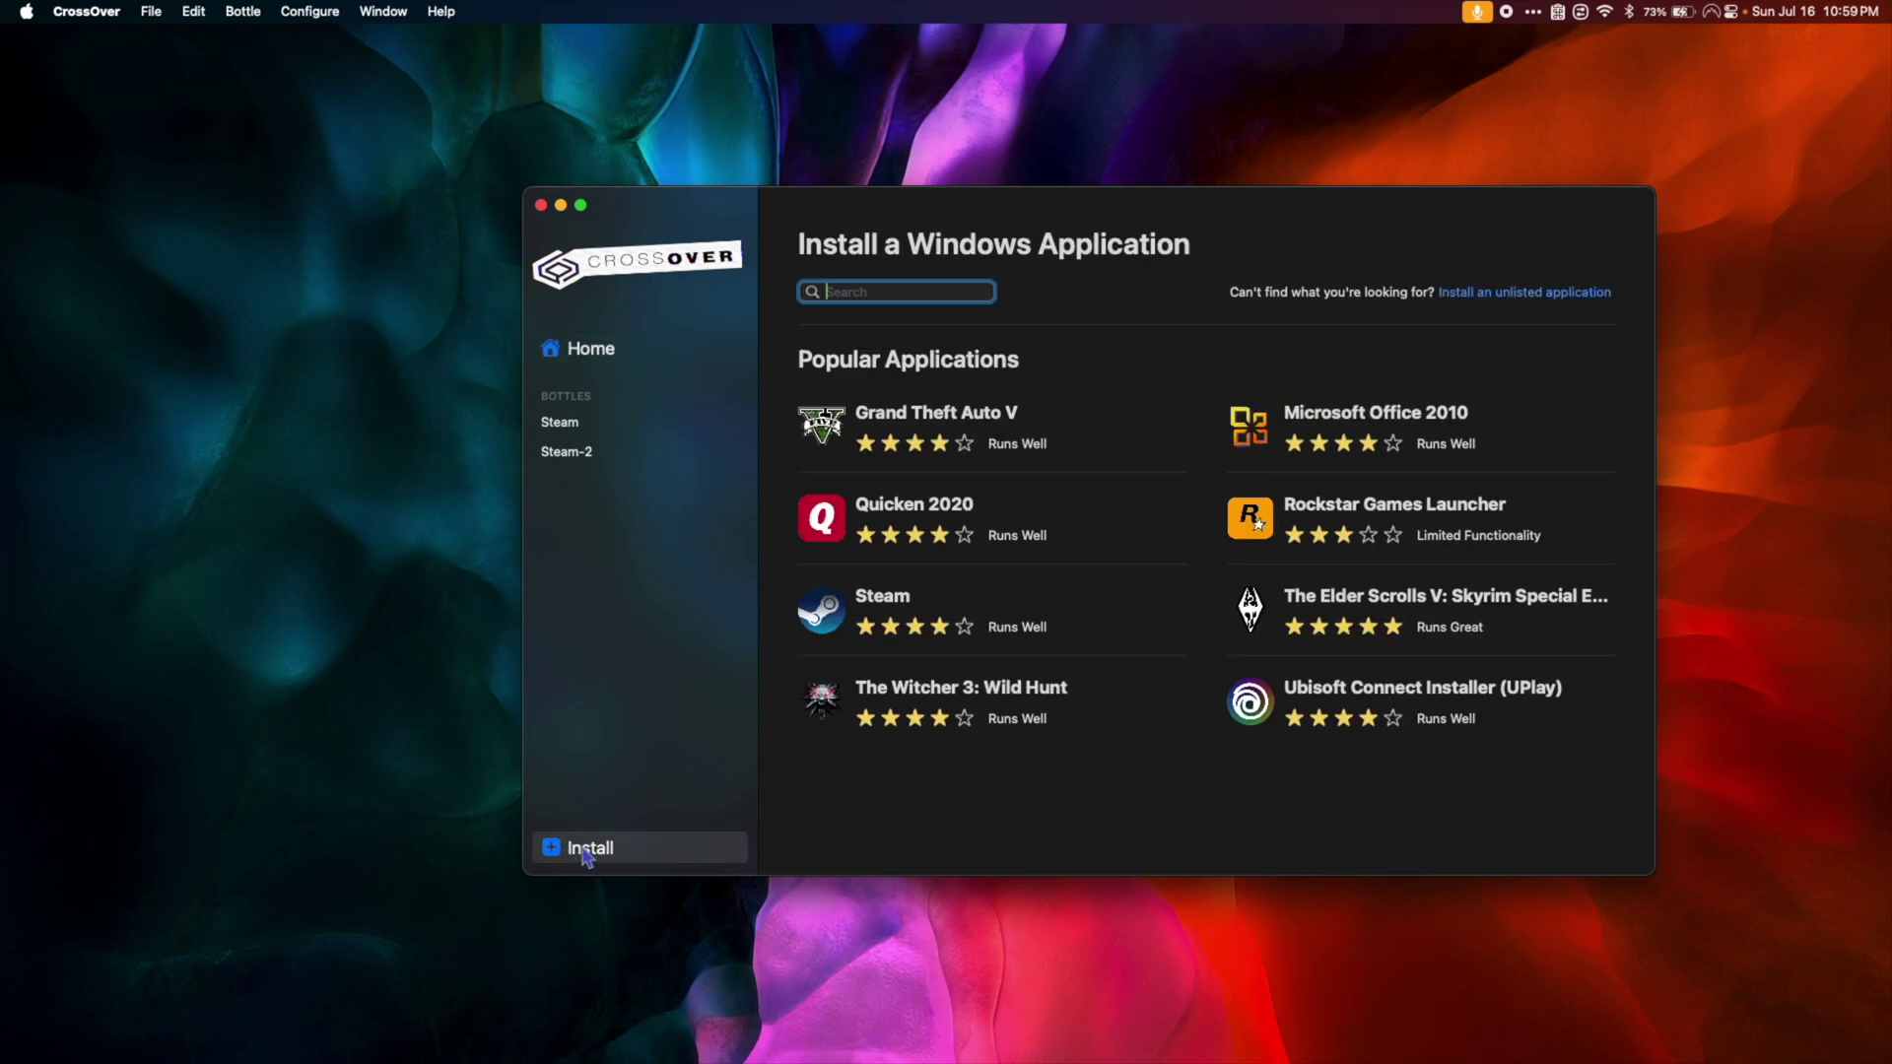
pyautogui.click(984, 621)
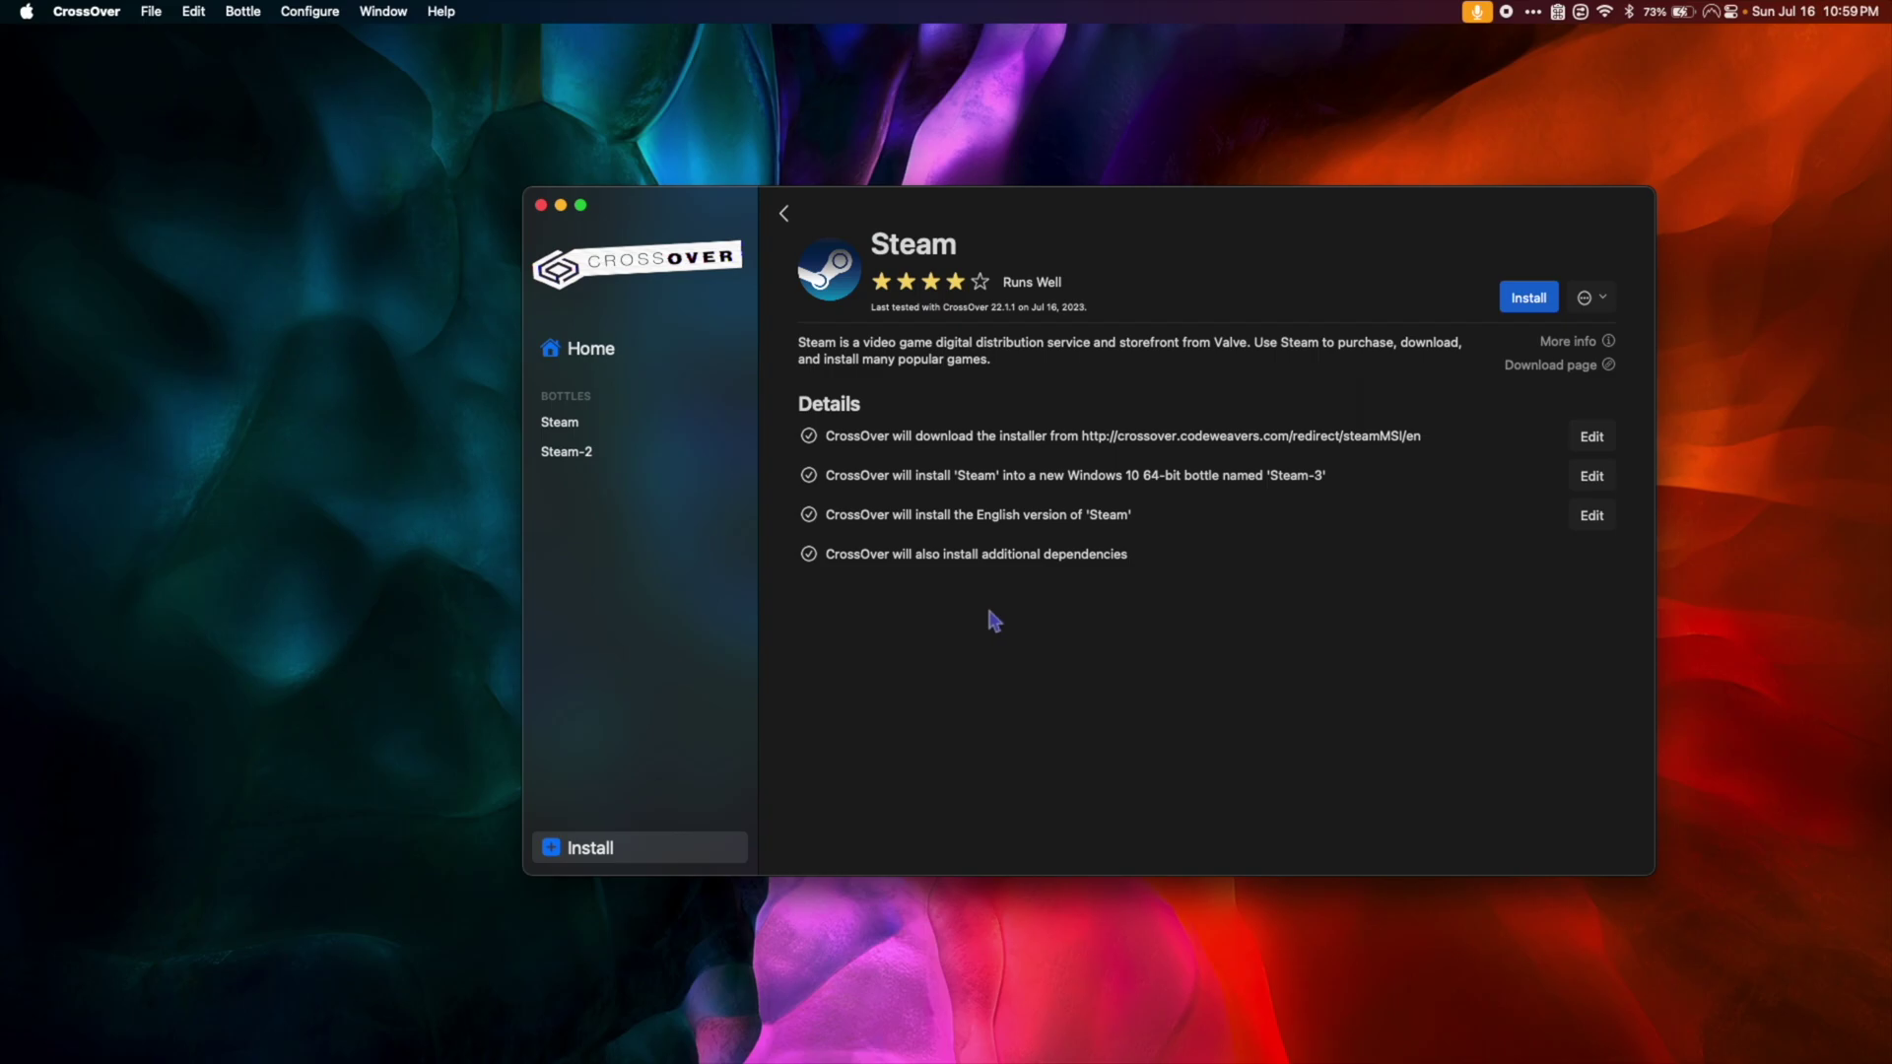
# Start the Steam install and complete the Webdings font and Microsoft XML Parser setups
pyautogui.click(1528, 297)
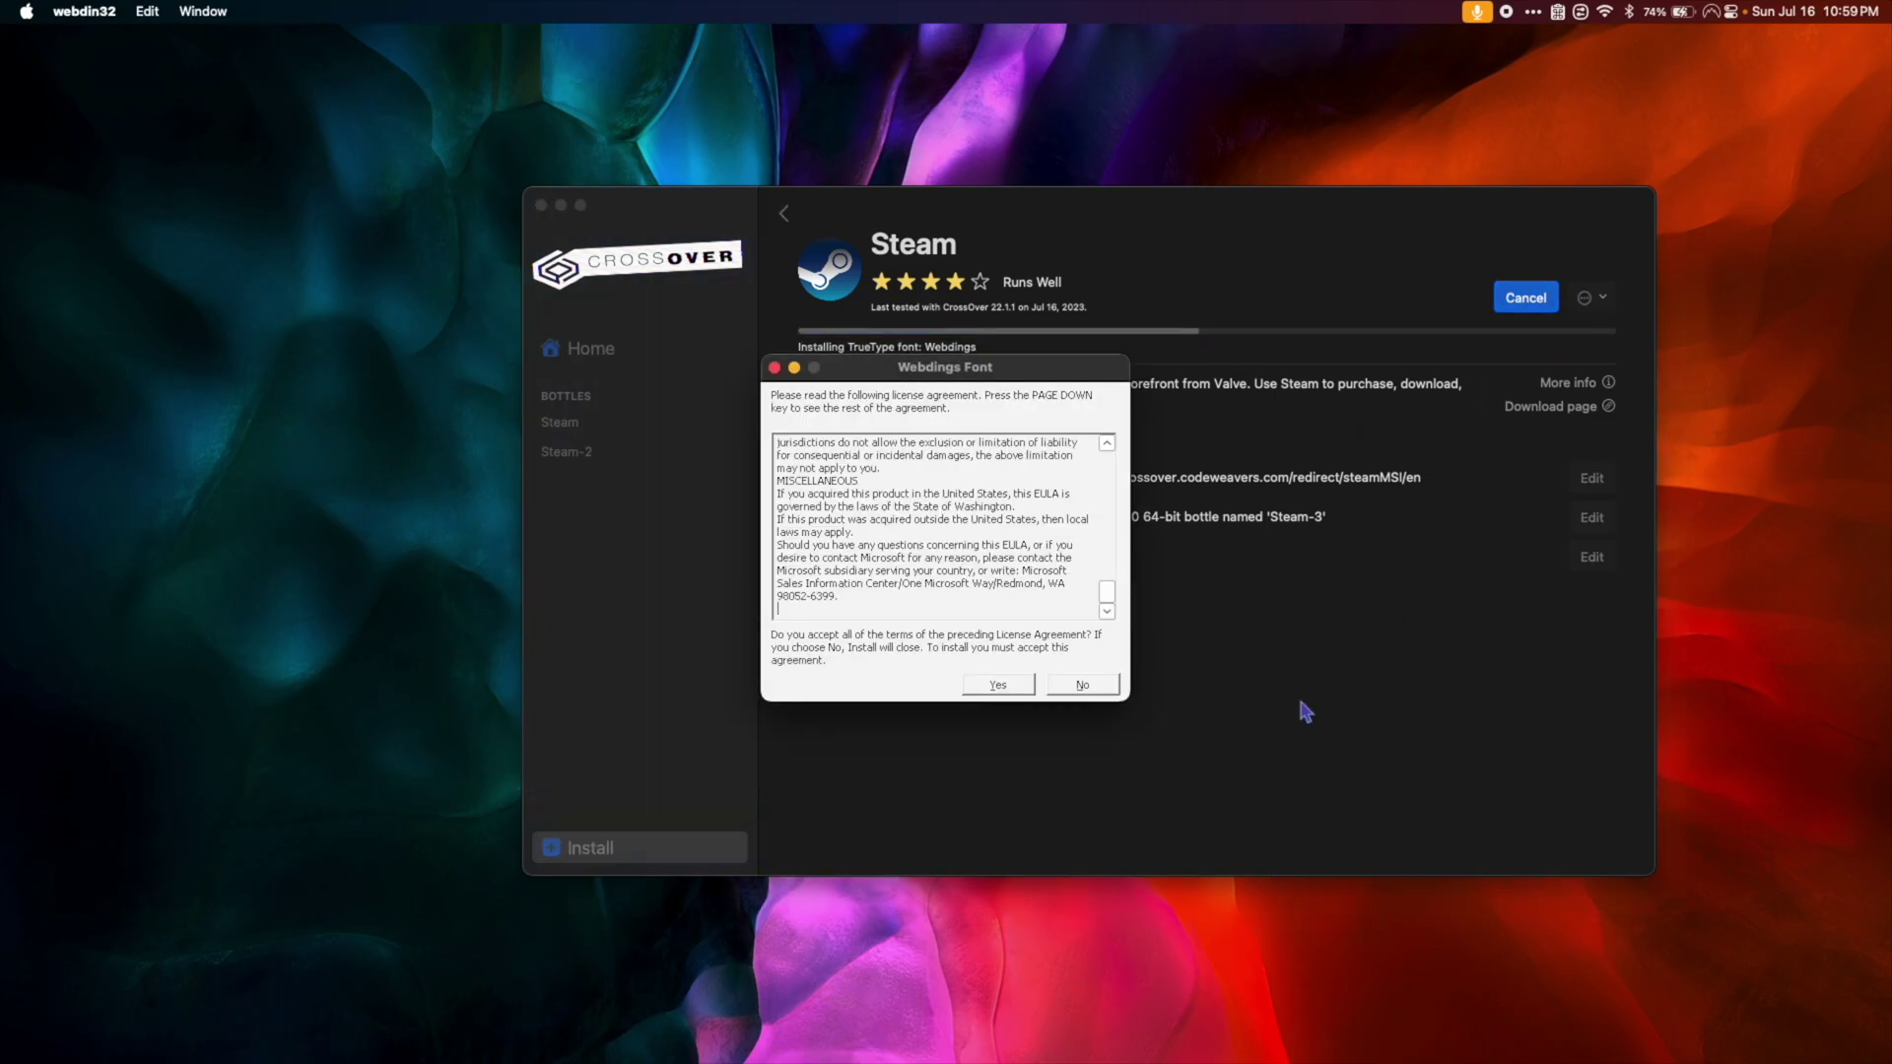
pyautogui.click(999, 687)
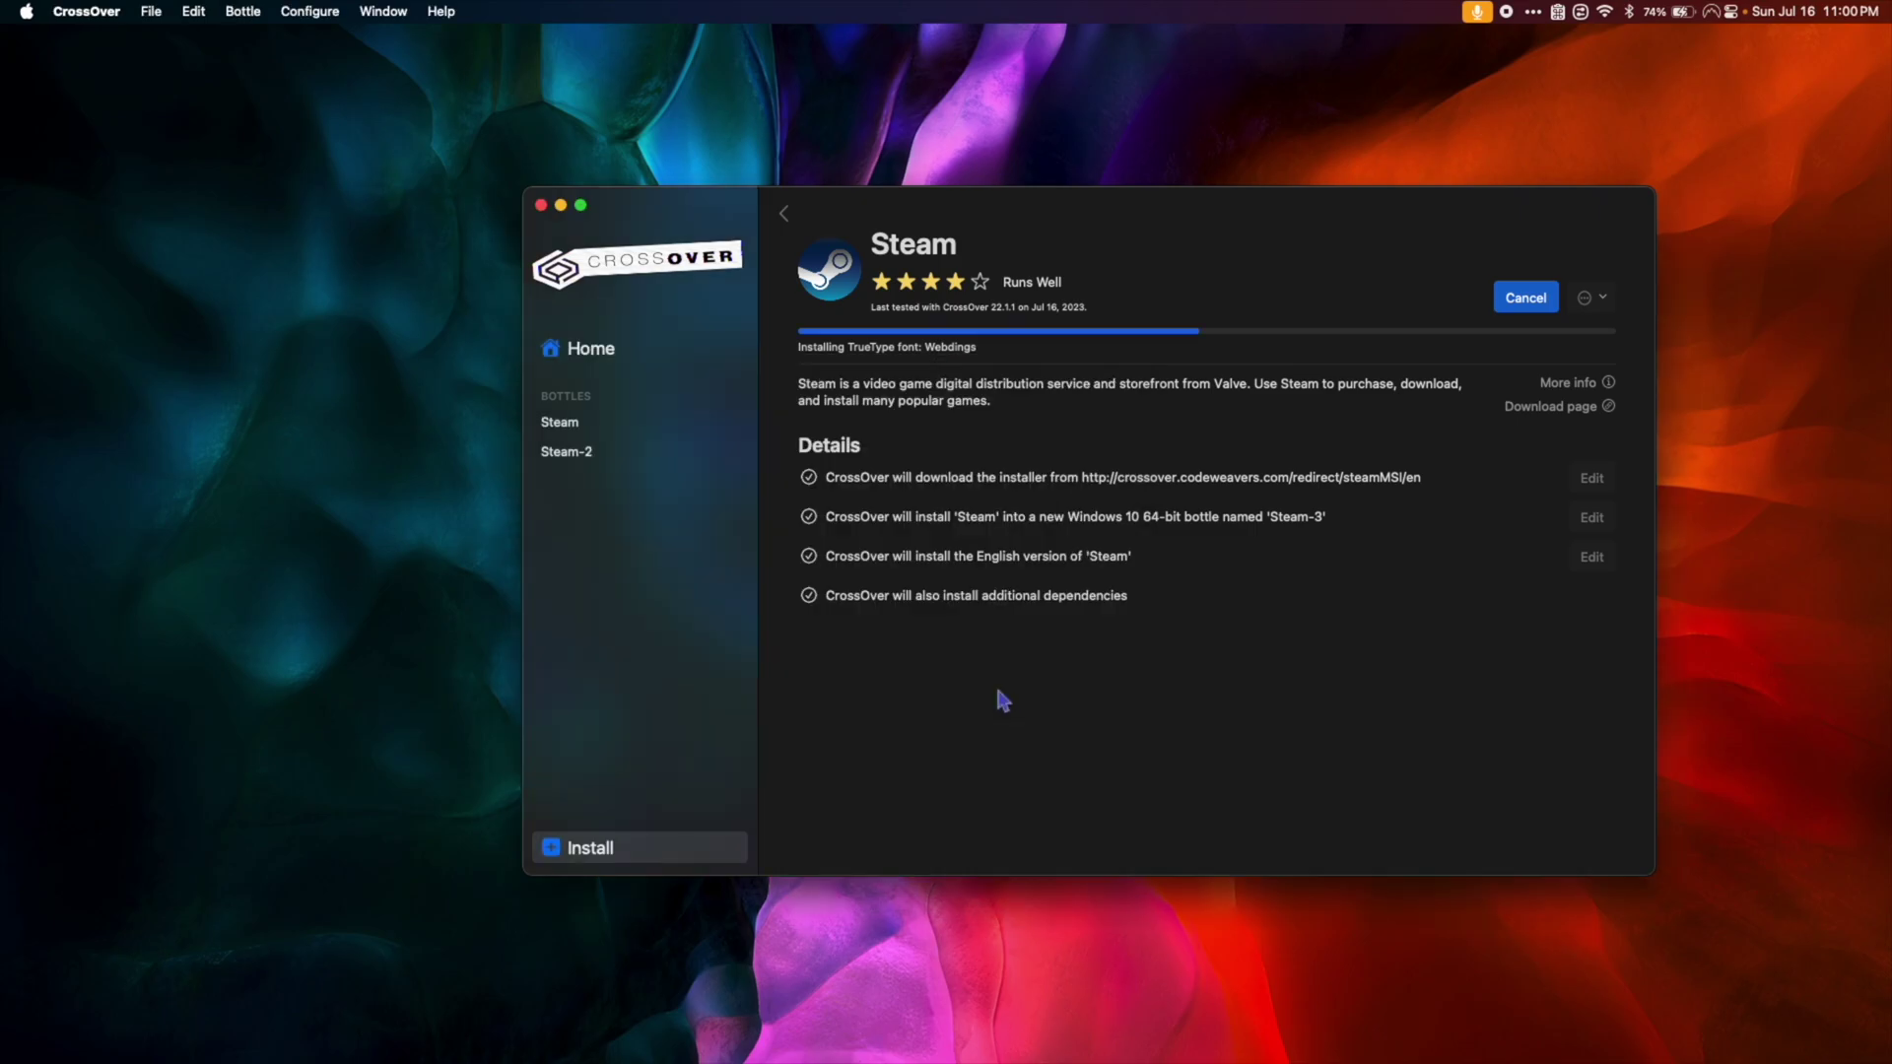
pyautogui.click(996, 686)
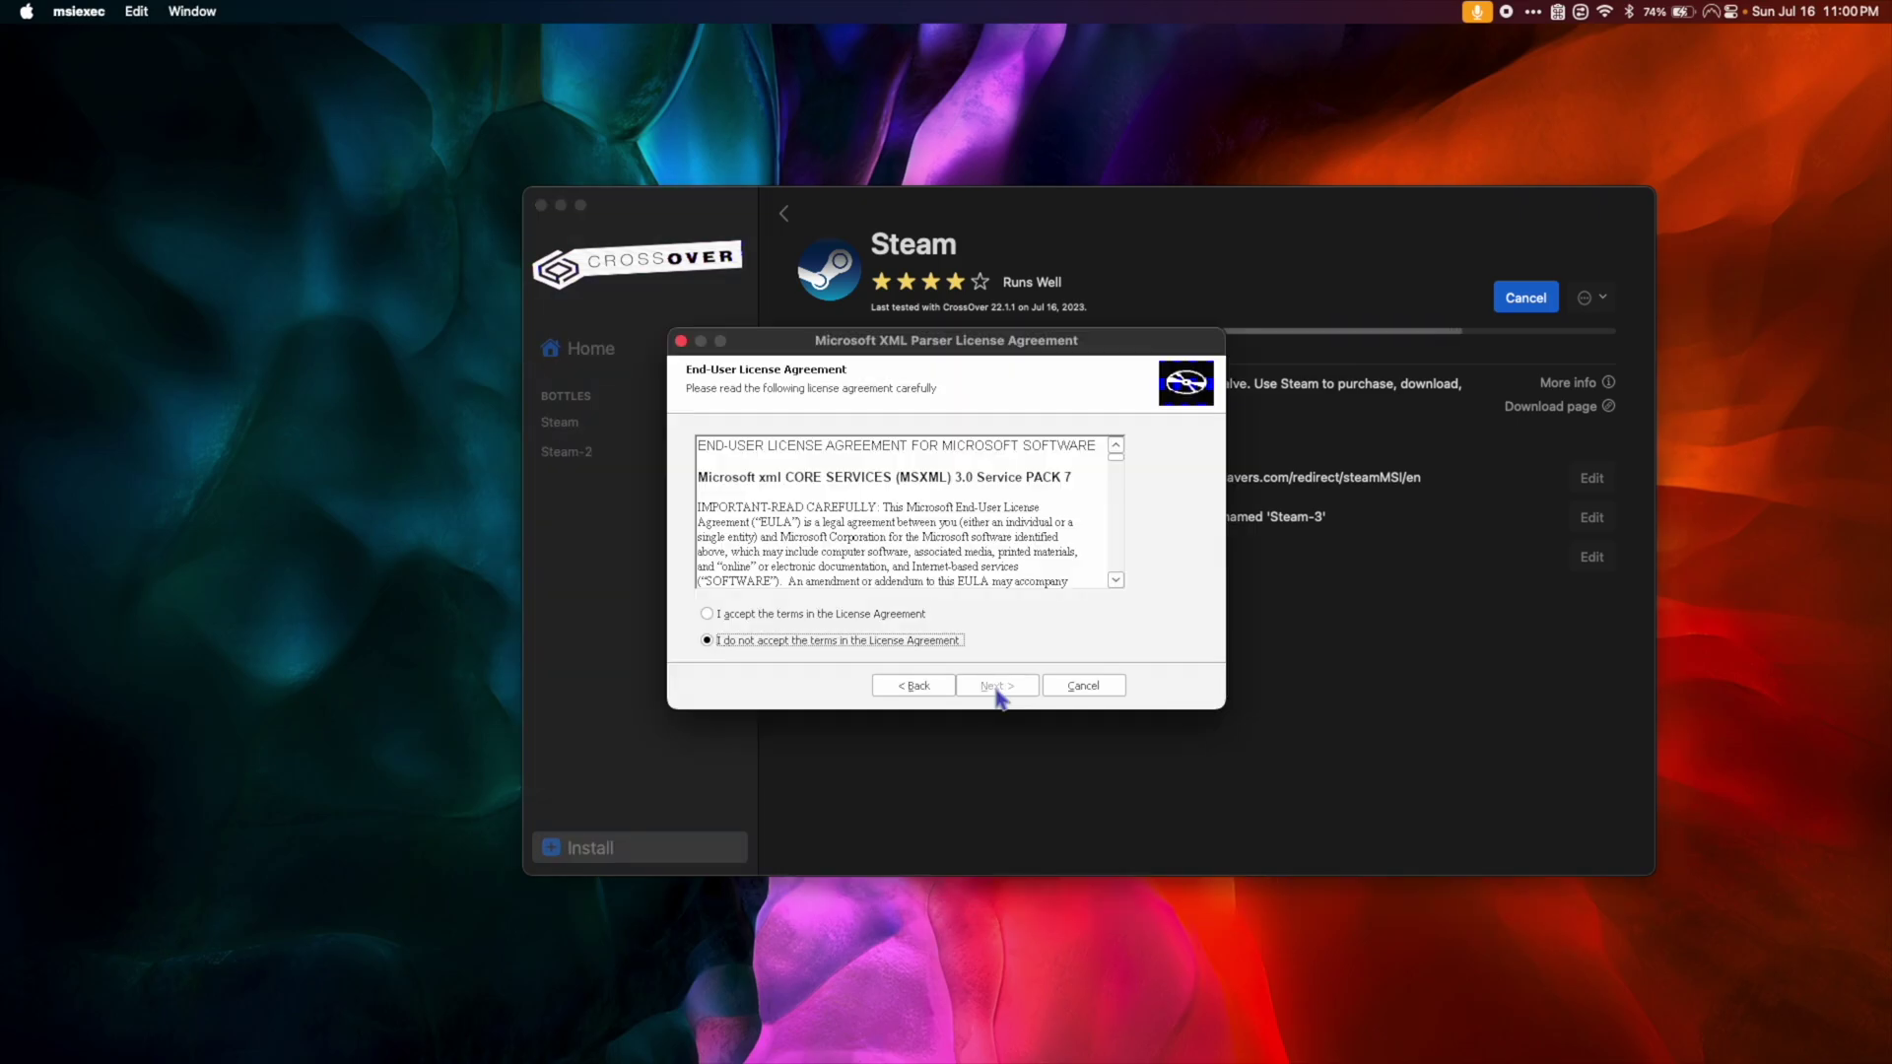
pyautogui.click(843, 614)
pyautogui.click(1018, 685)
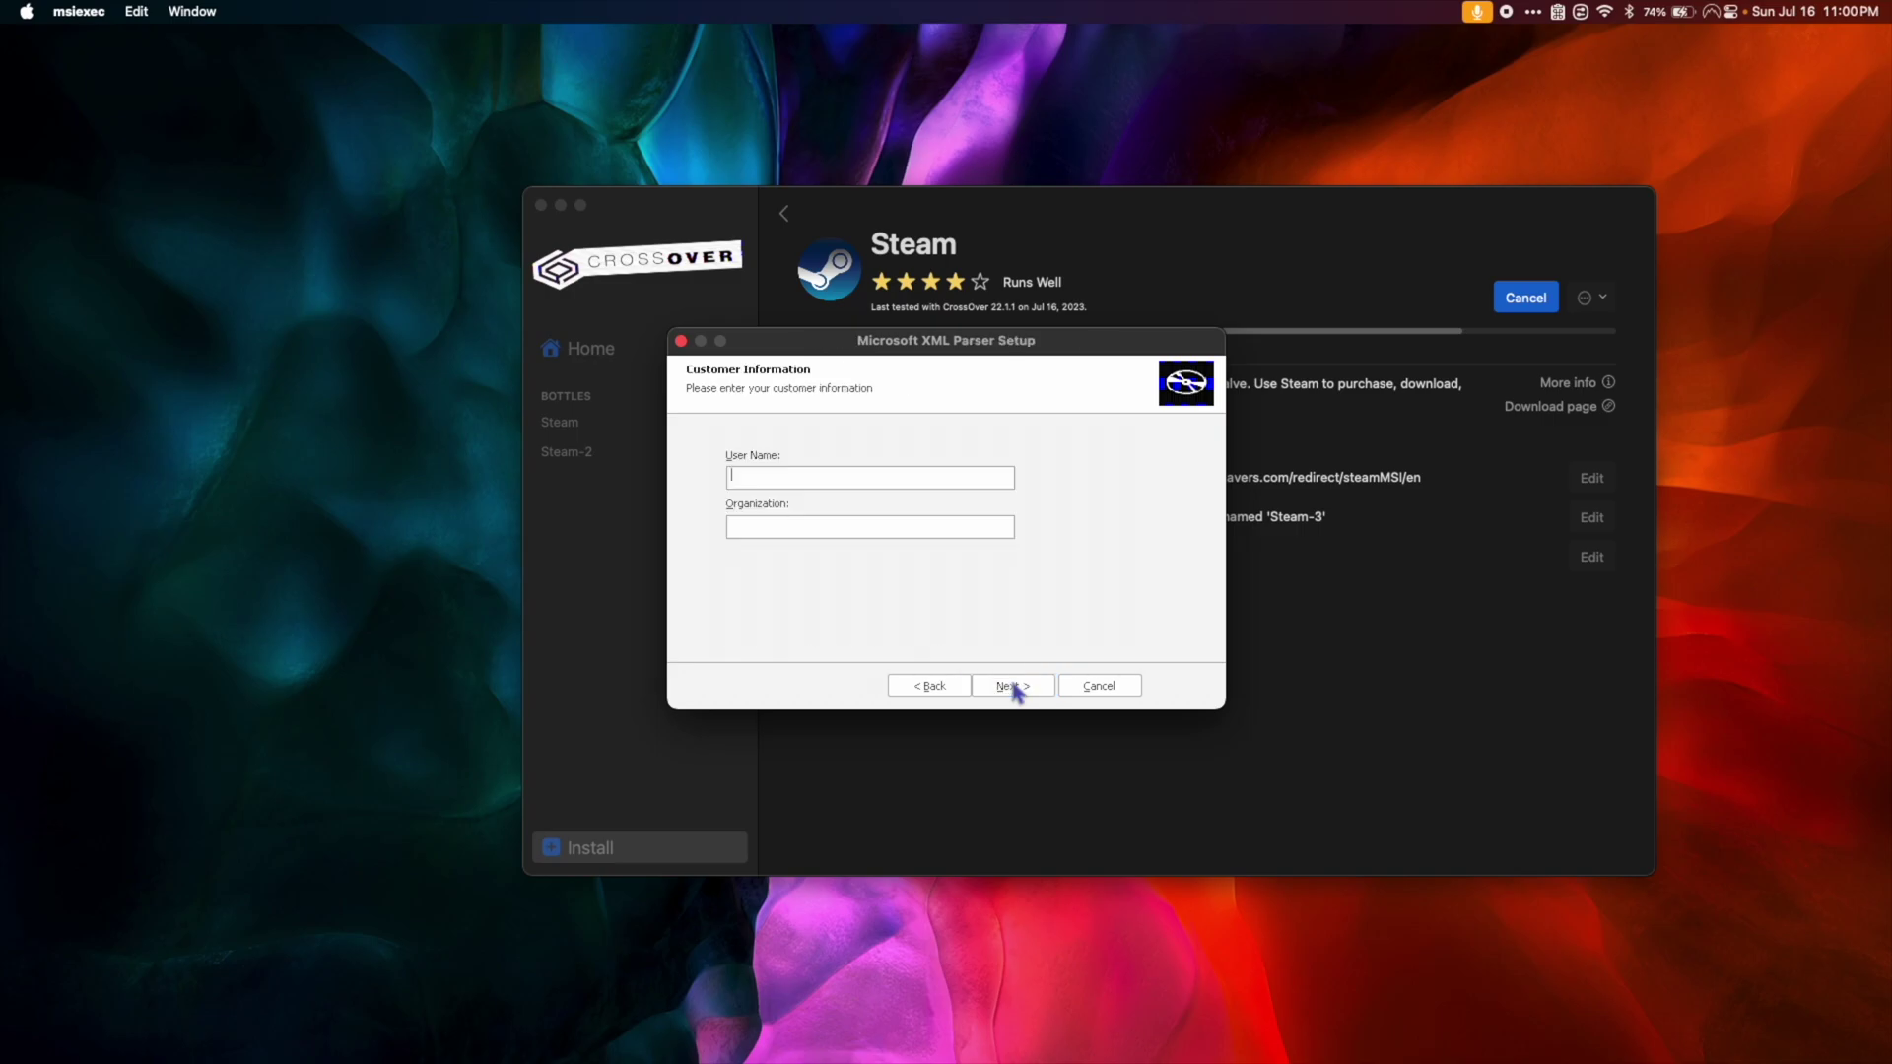
pyautogui.click(1008, 688)
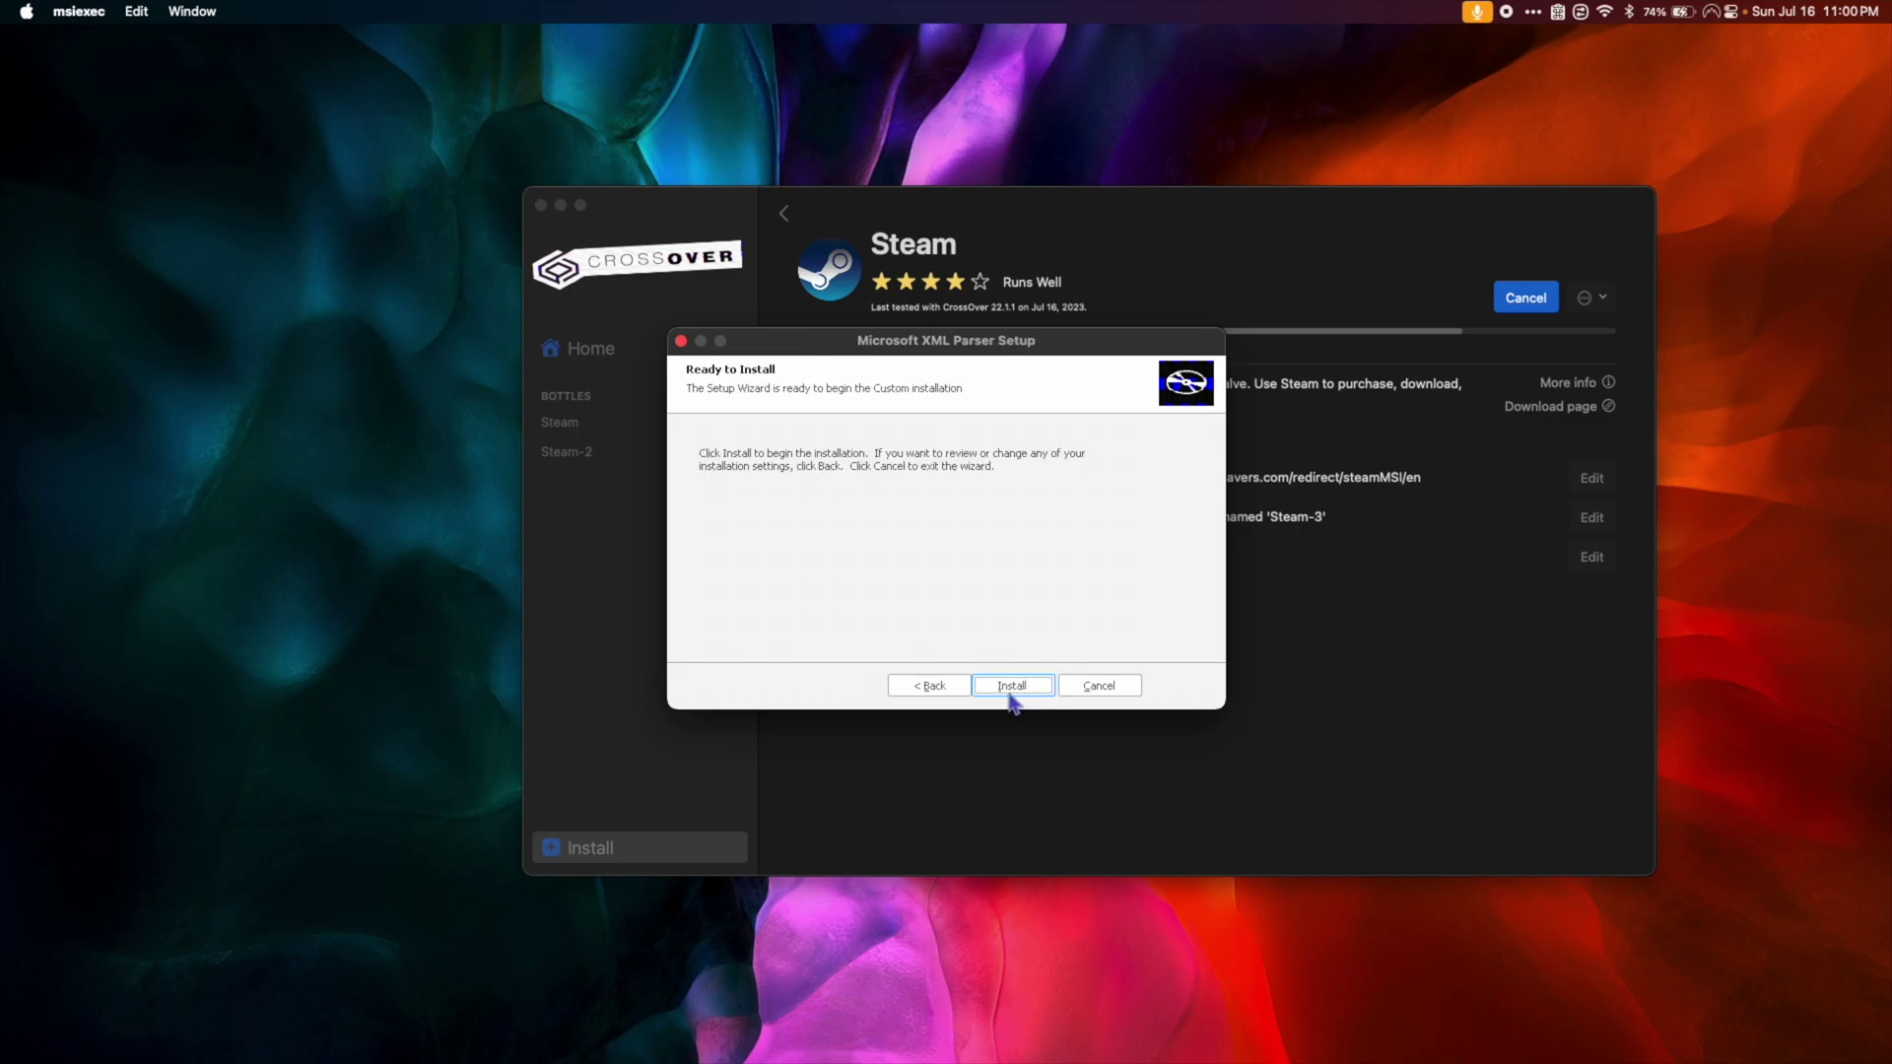
pyautogui.click(1010, 694)
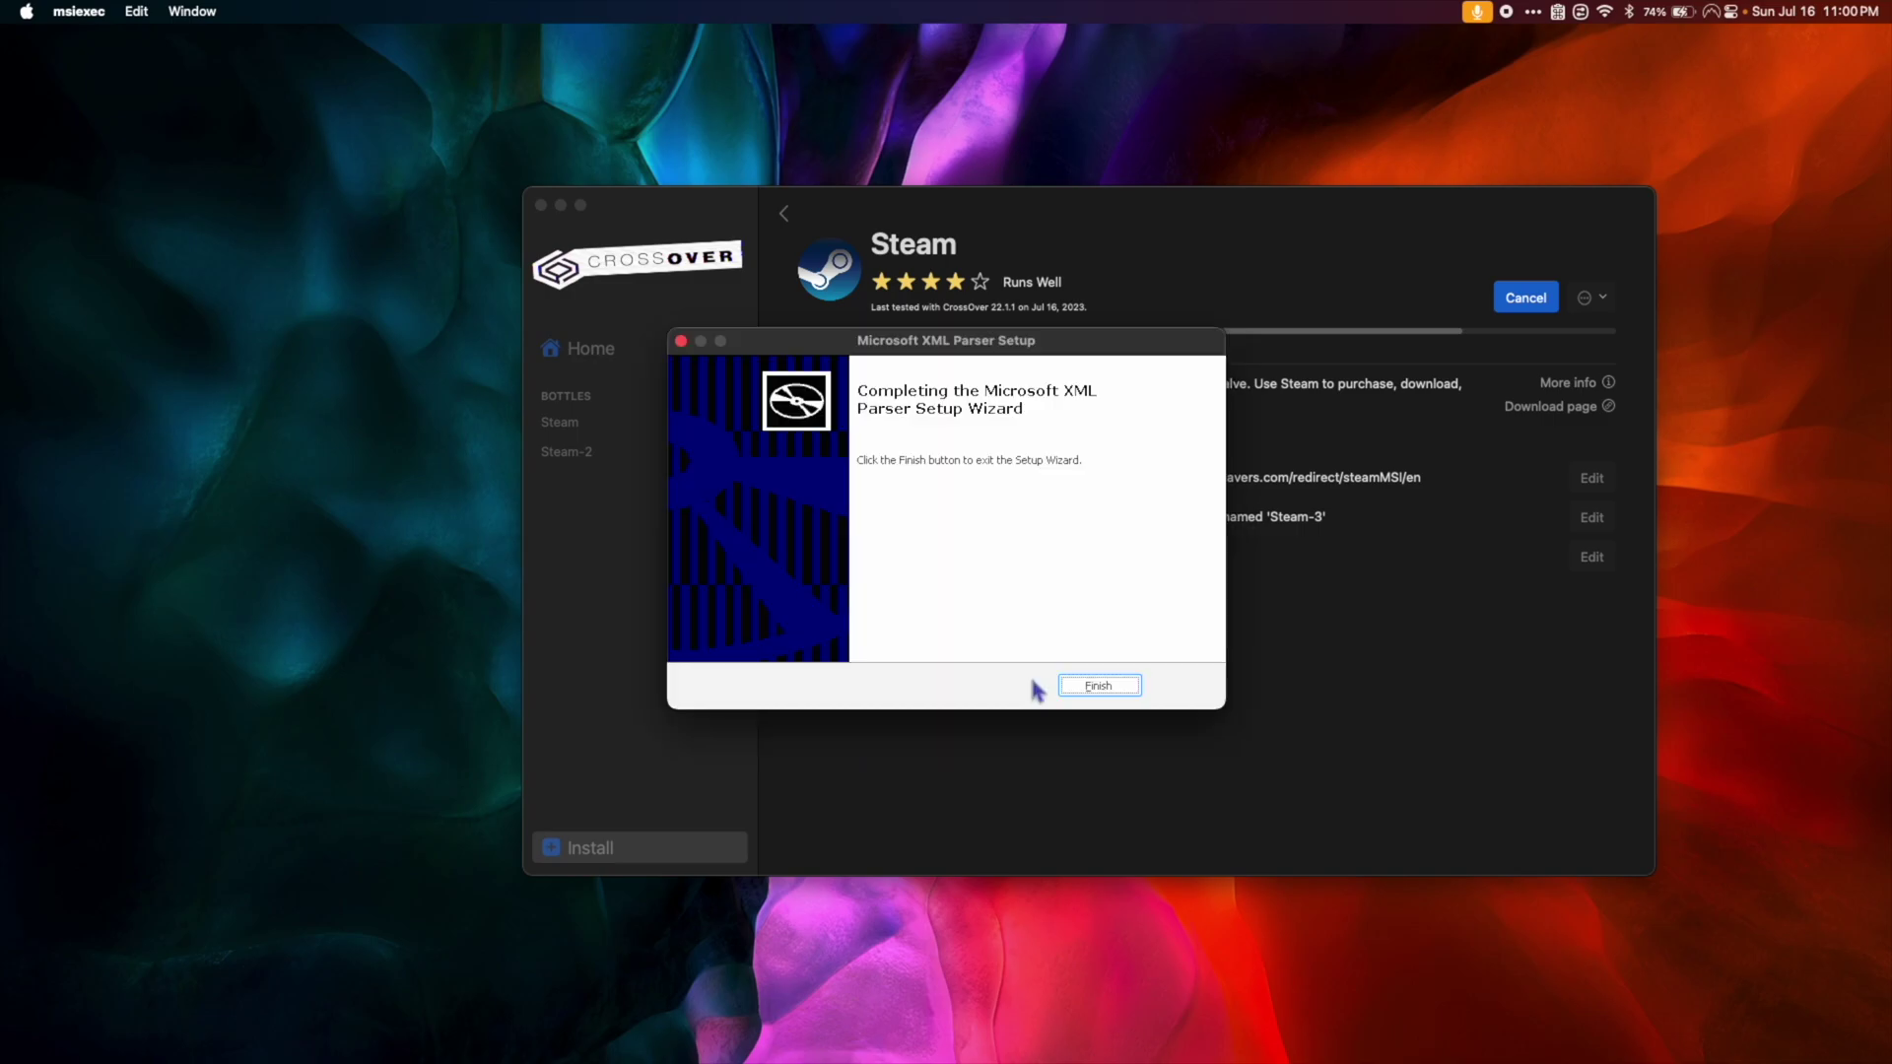
pyautogui.click(1100, 690)
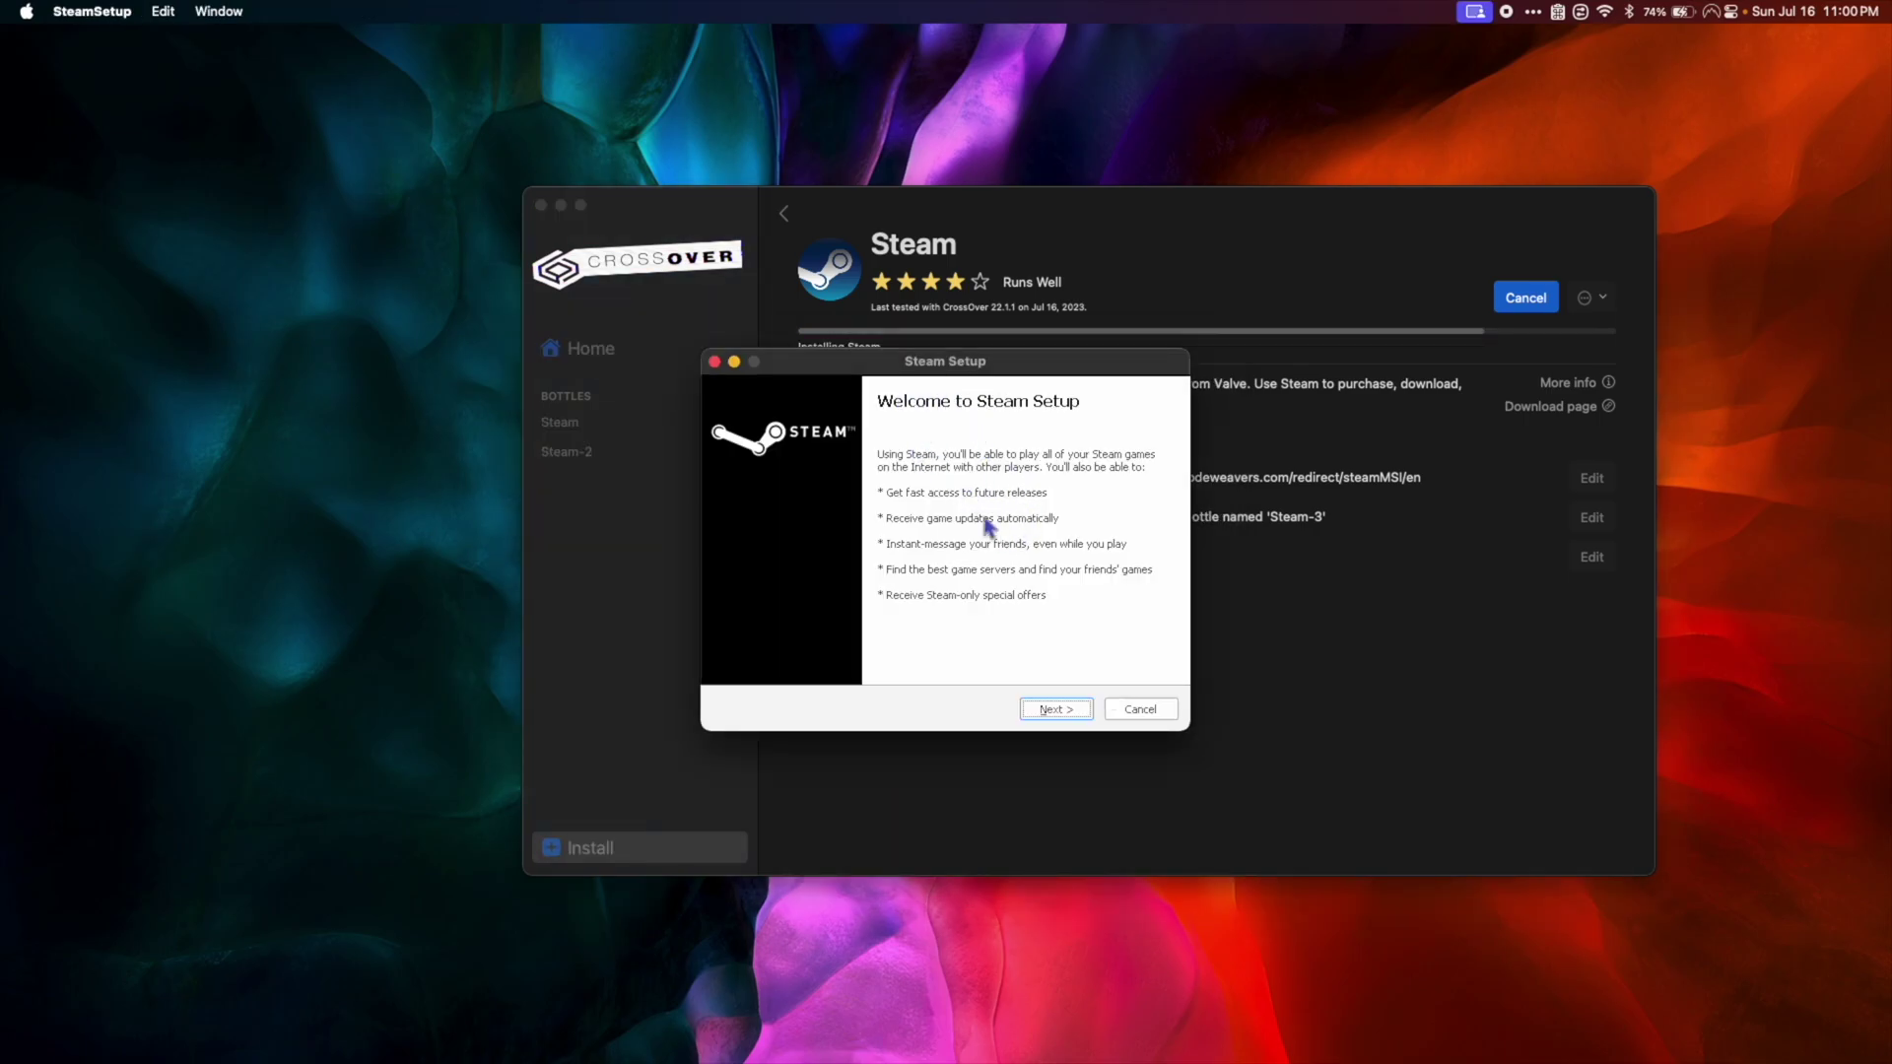
# Run Steam Setup in English with the default location and finish with Run Steam checked
pyautogui.click(1054, 709)
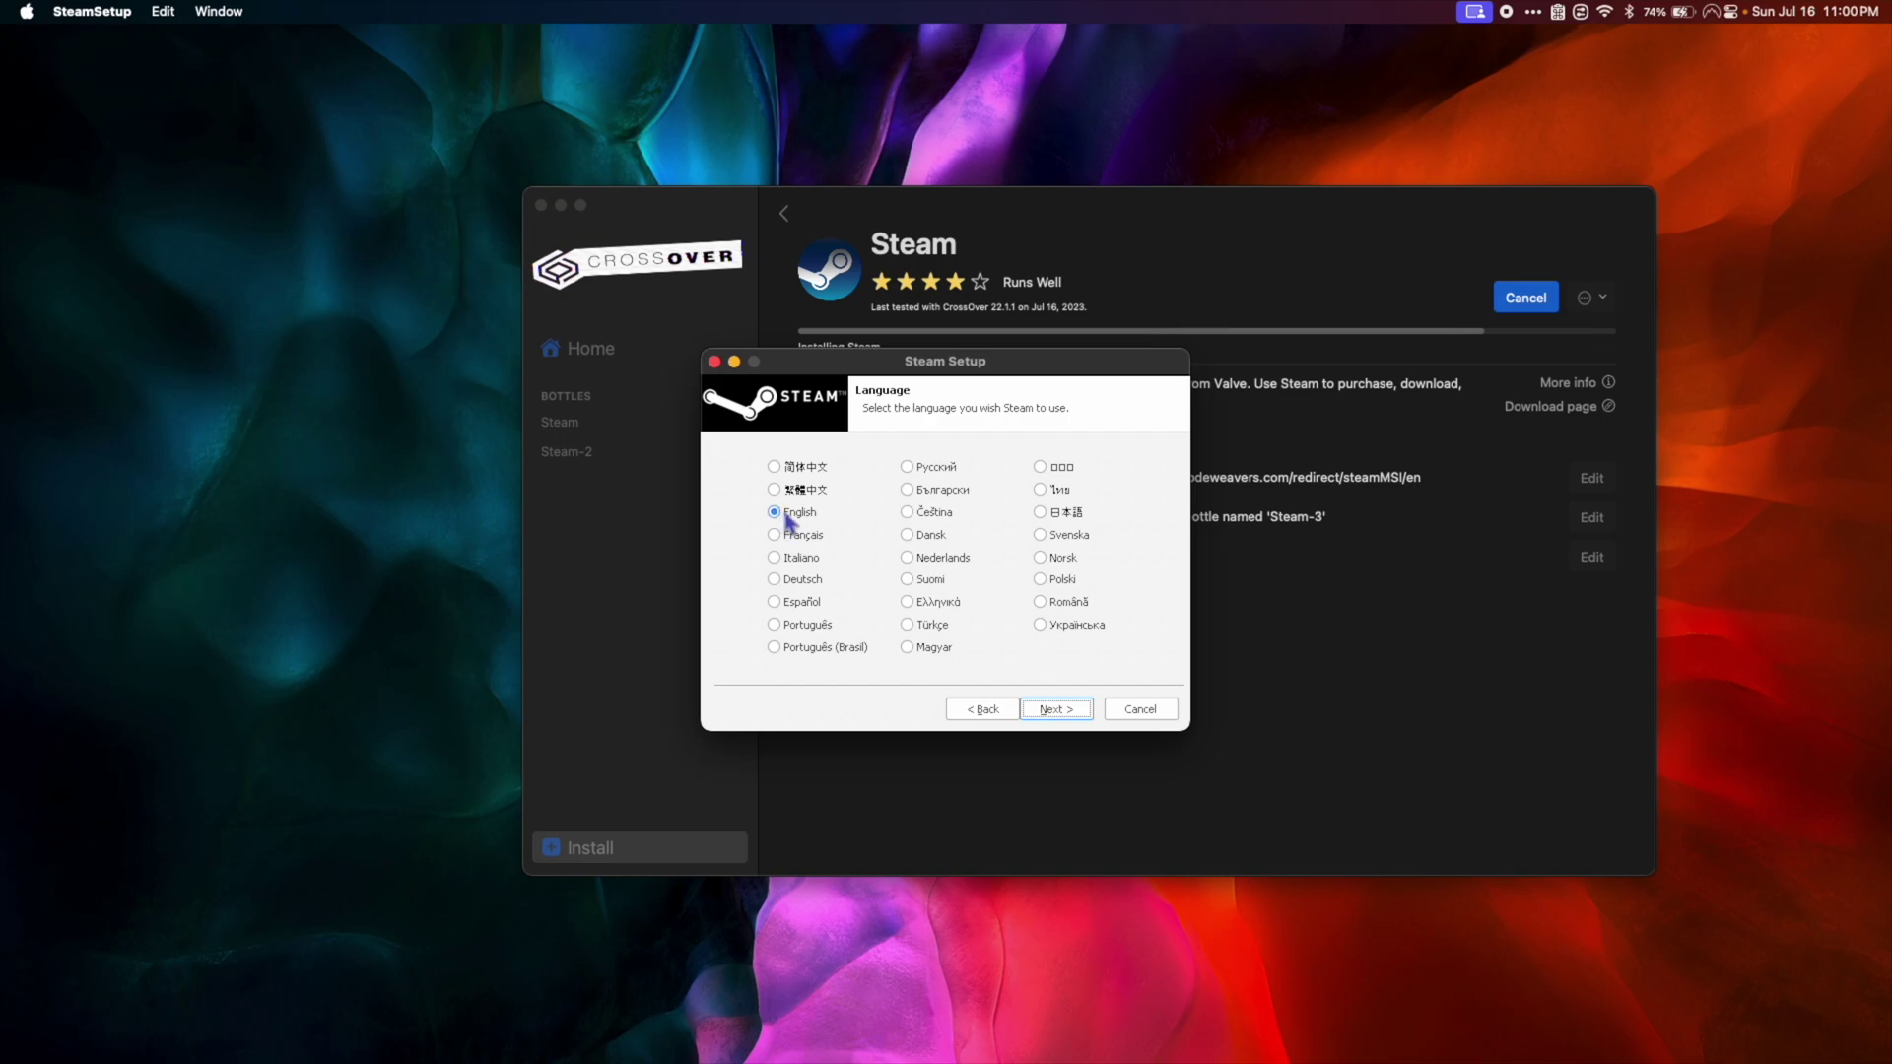
pyautogui.click(1054, 709)
pyautogui.click(1062, 713)
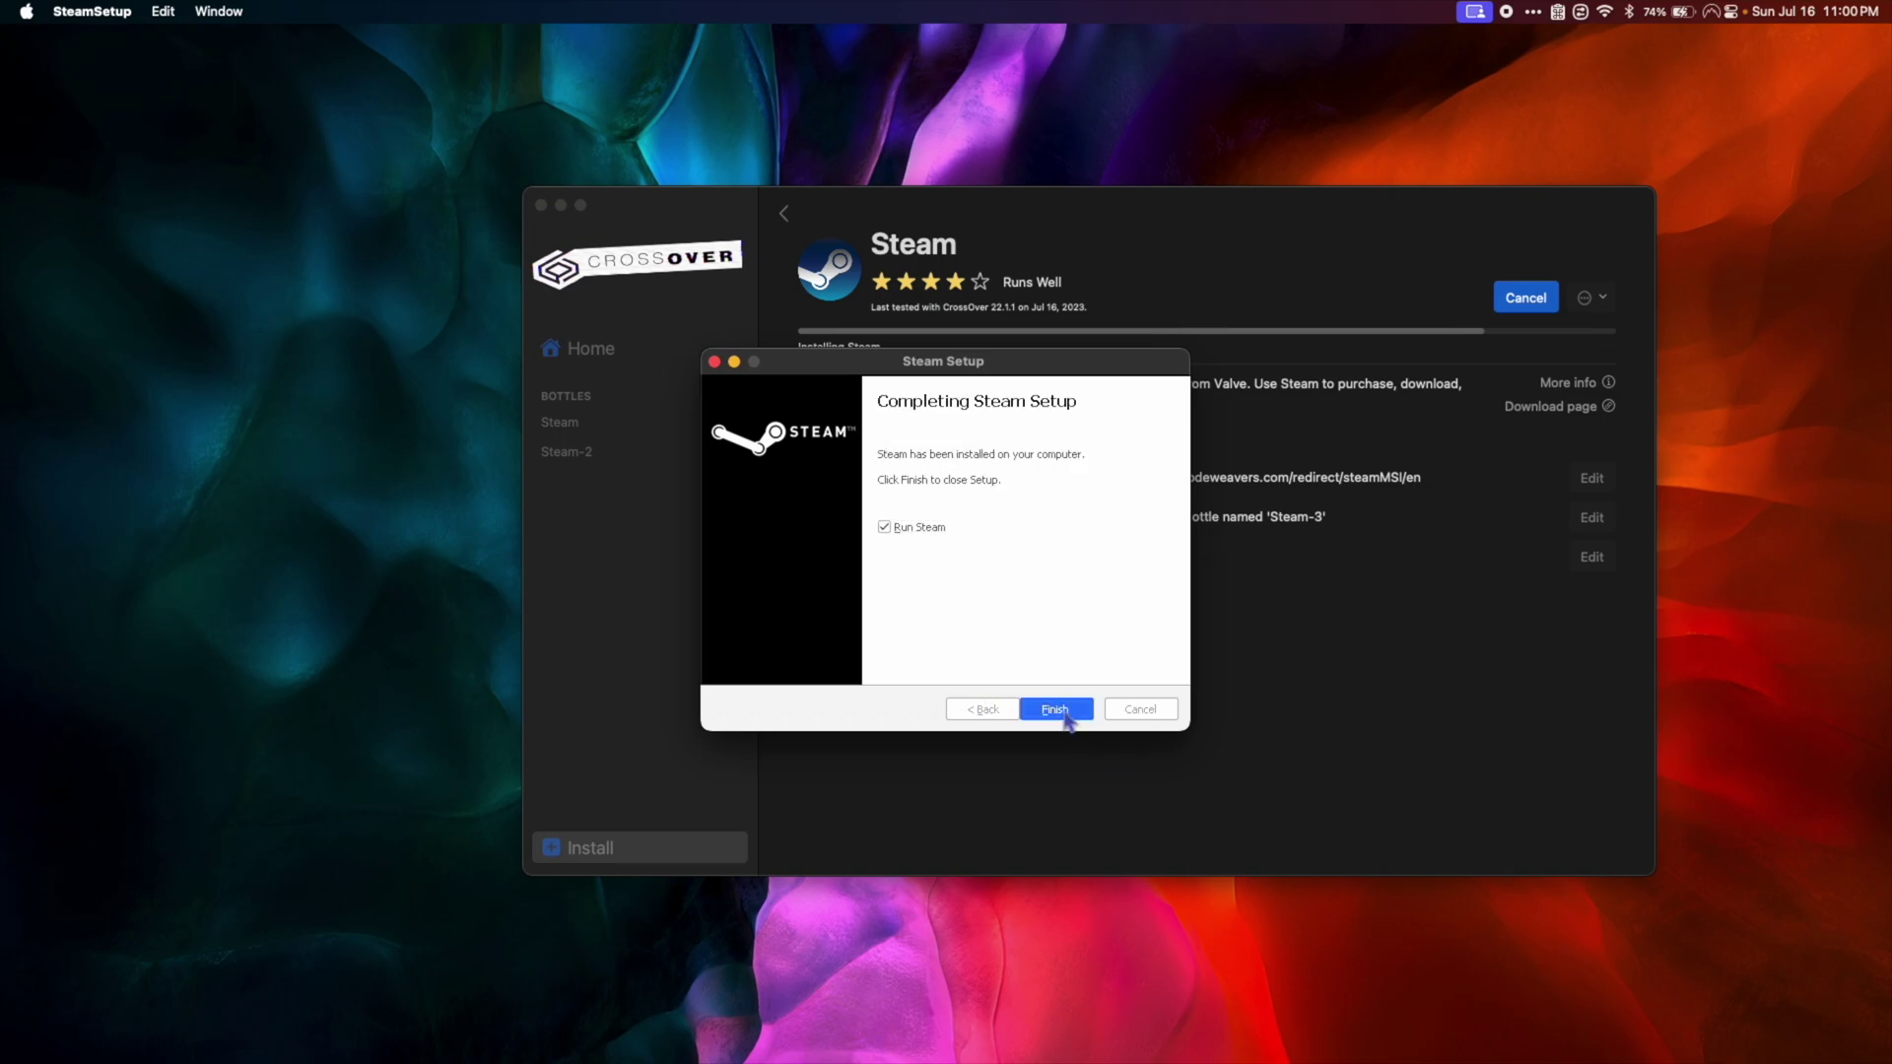
pyautogui.click(1064, 715)
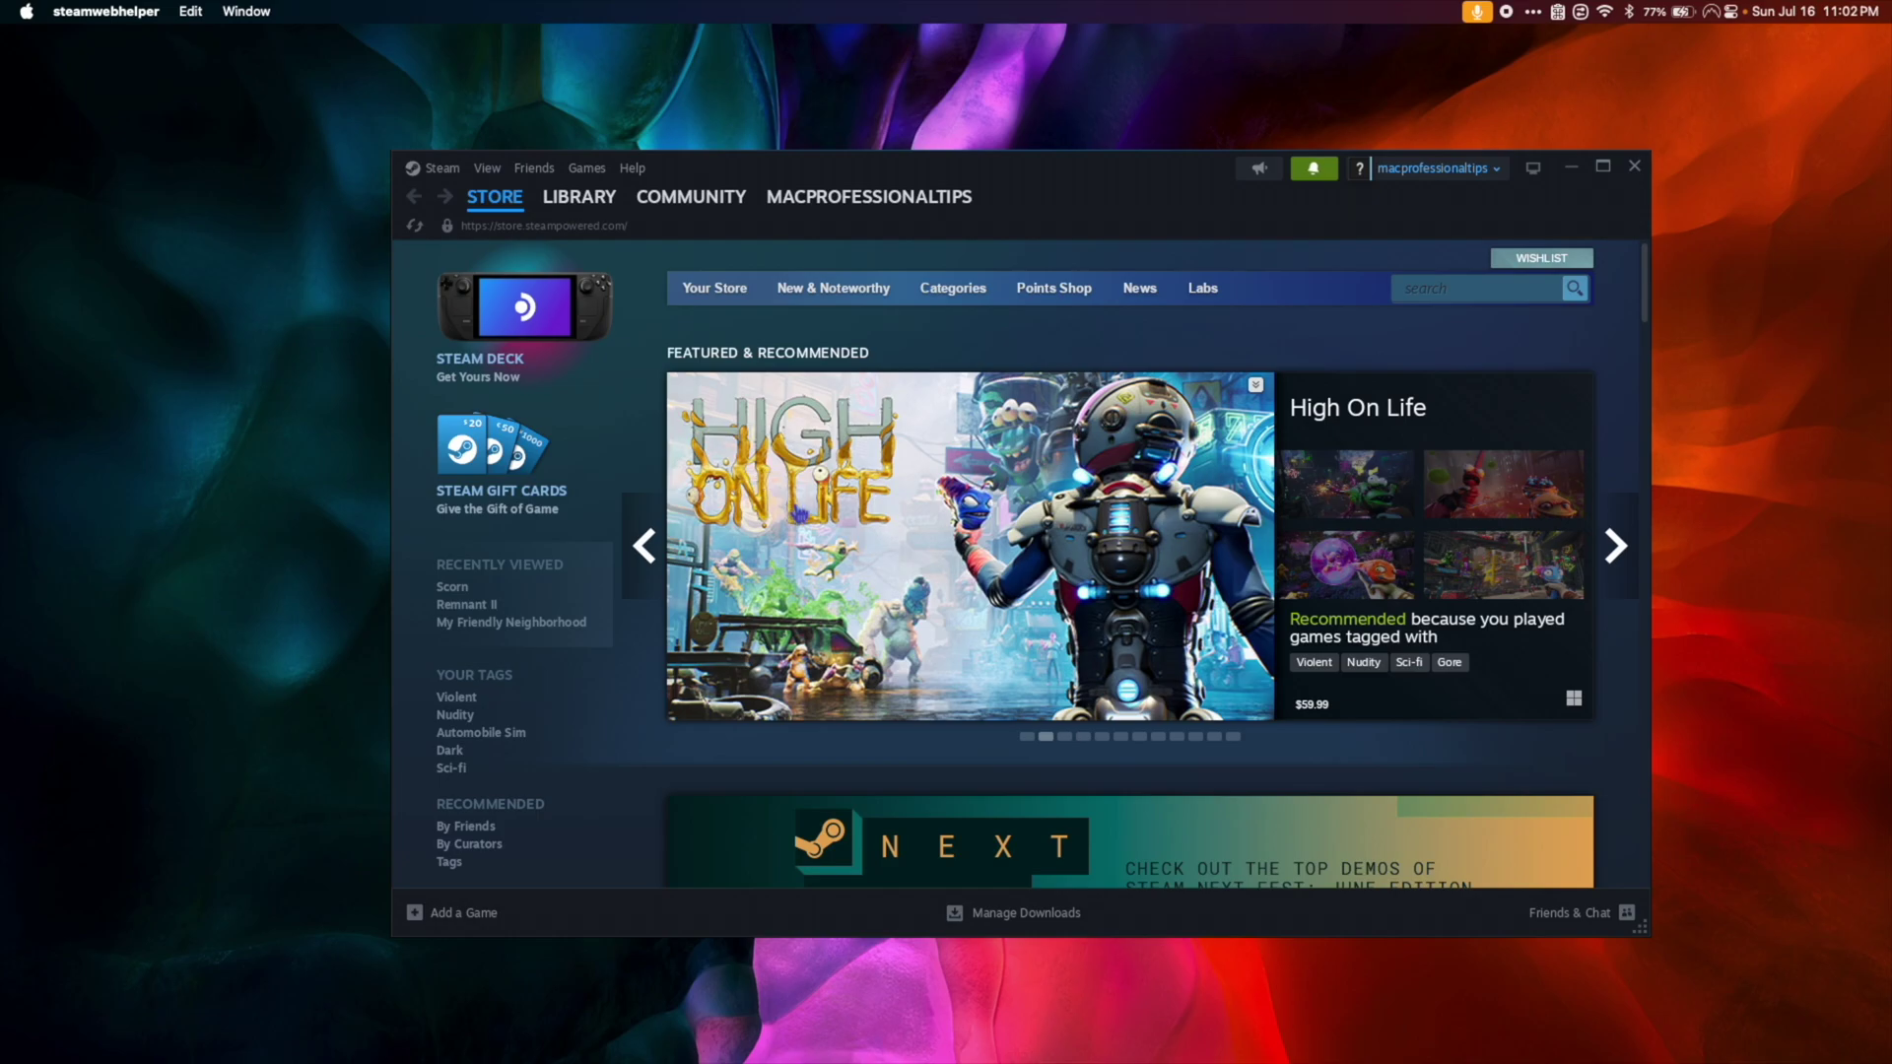
# Quit CrossOver from the Dock to shut down Steam, then Quit CrossOver from its menu bar
pyautogui.rightClick(955, 1050)
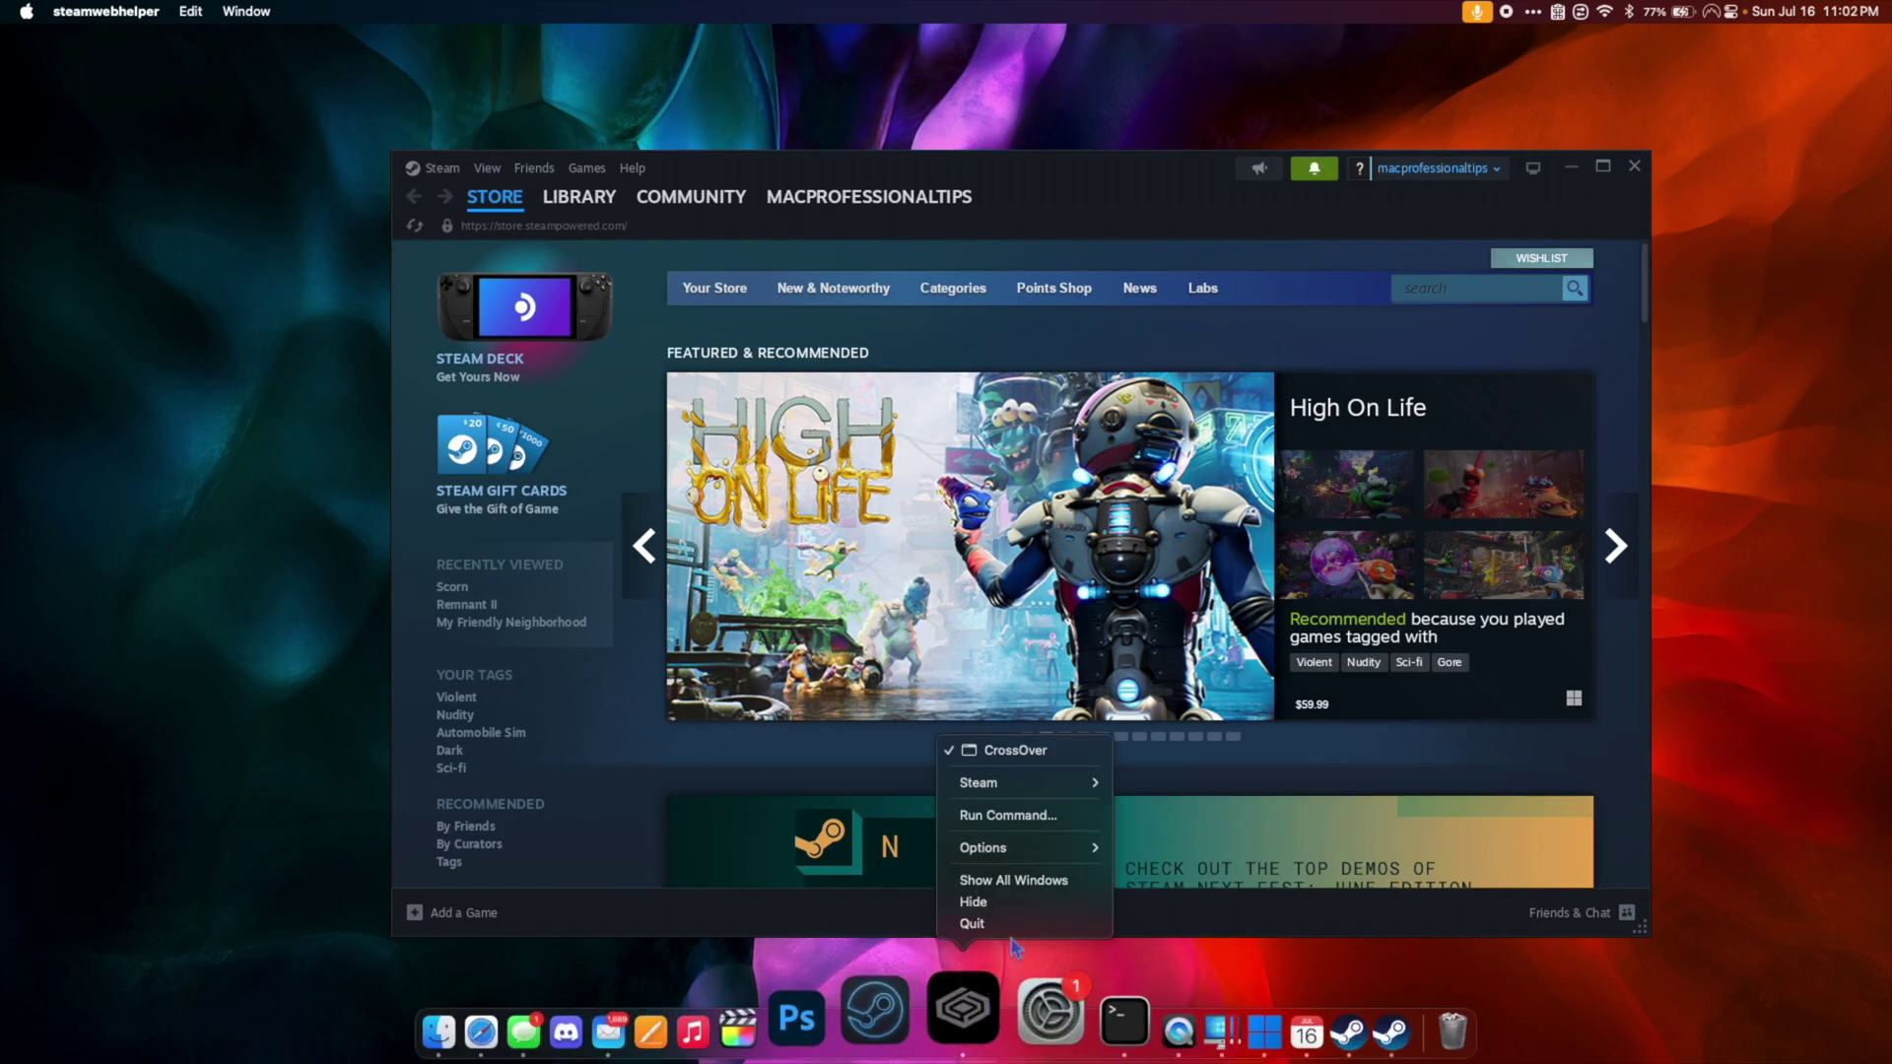
pyautogui.click(995, 924)
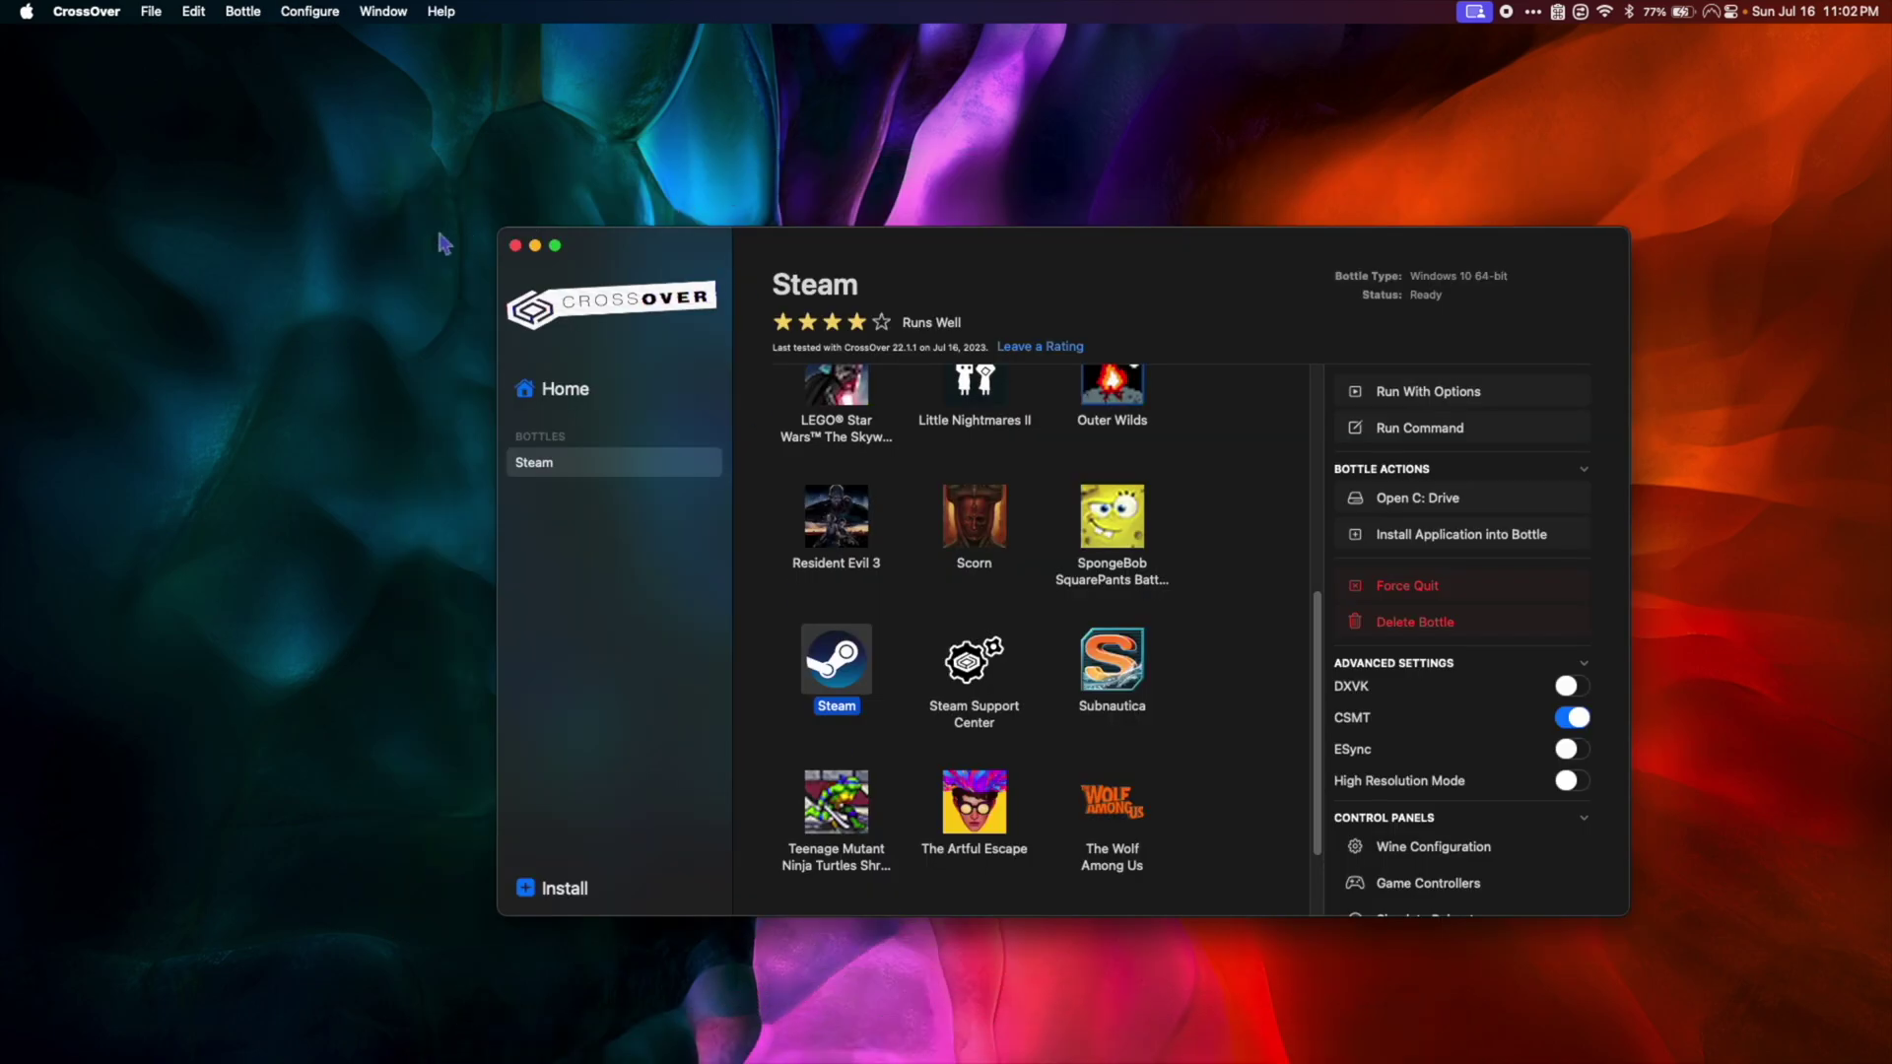
pyautogui.click(104, 12)
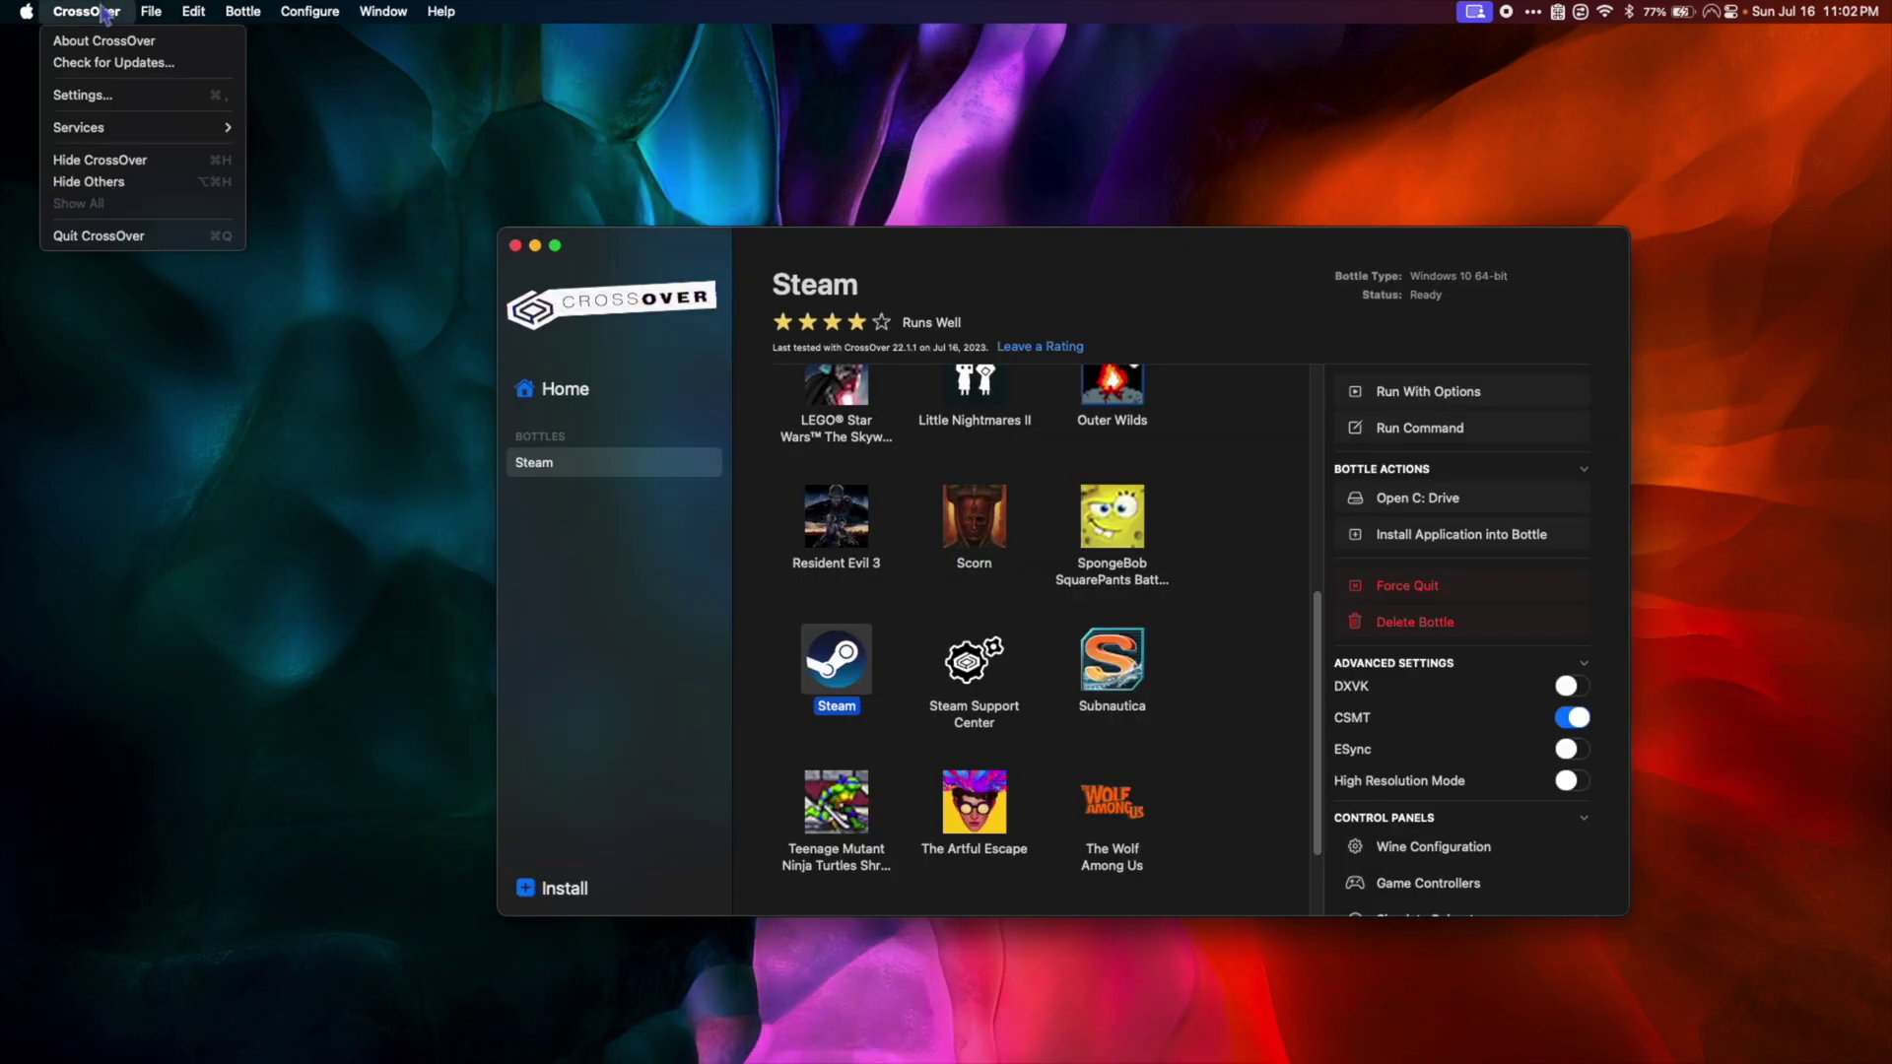
pyautogui.click(106, 237)
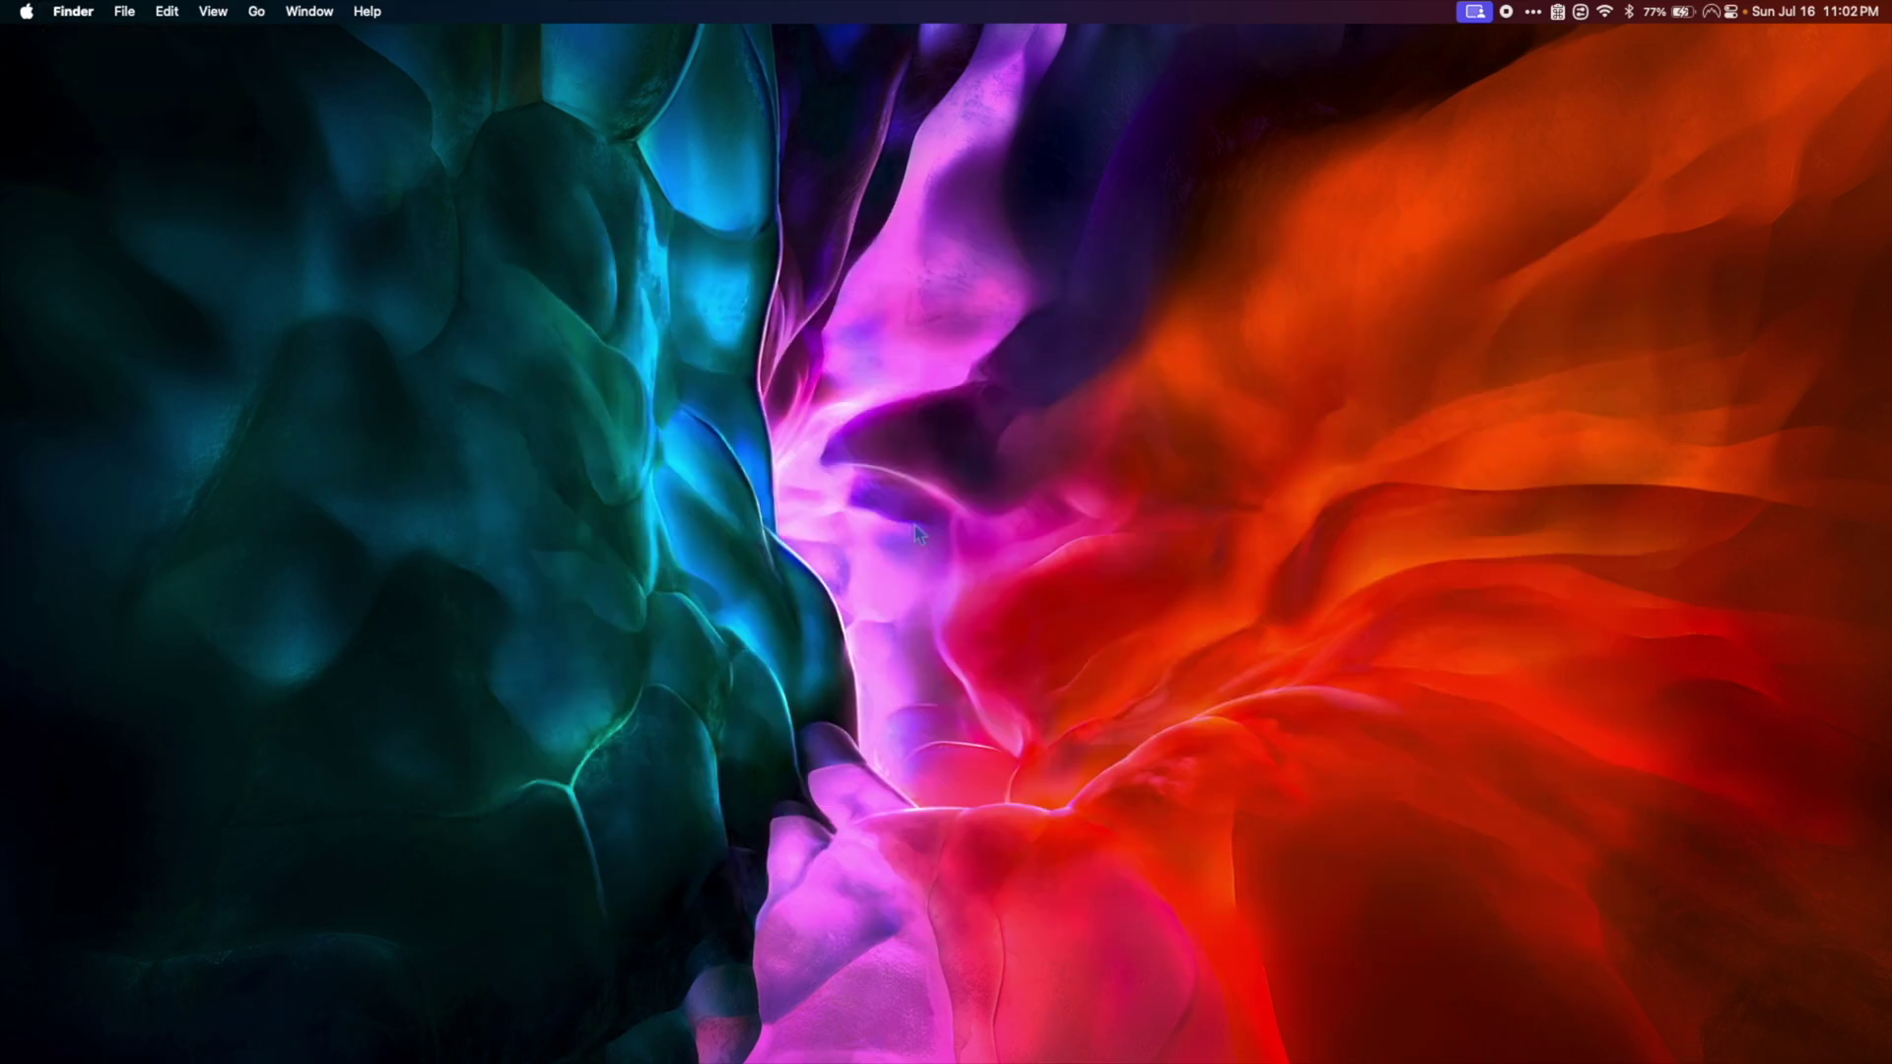
pyautogui.moveTo(1055, 1056)
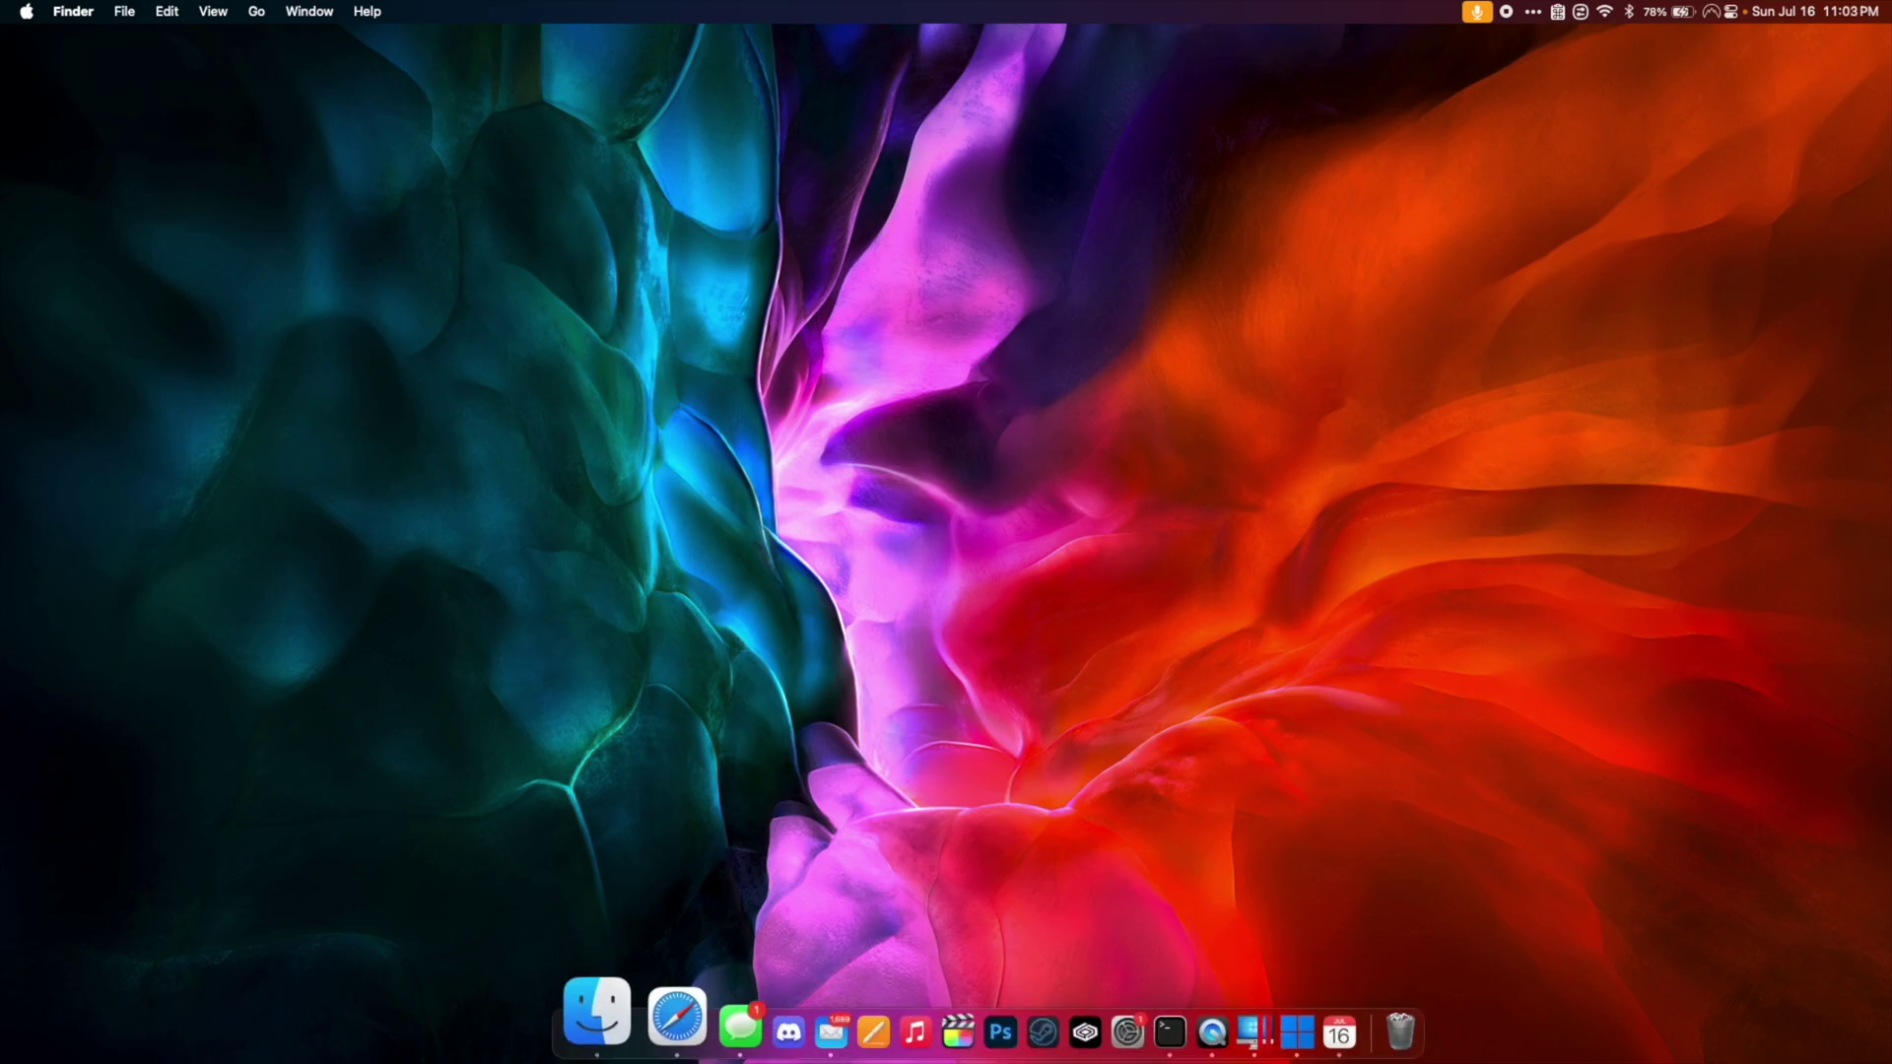
# Search Google in Safari for 'cxpatcher'
pyautogui.click(608, 1005)
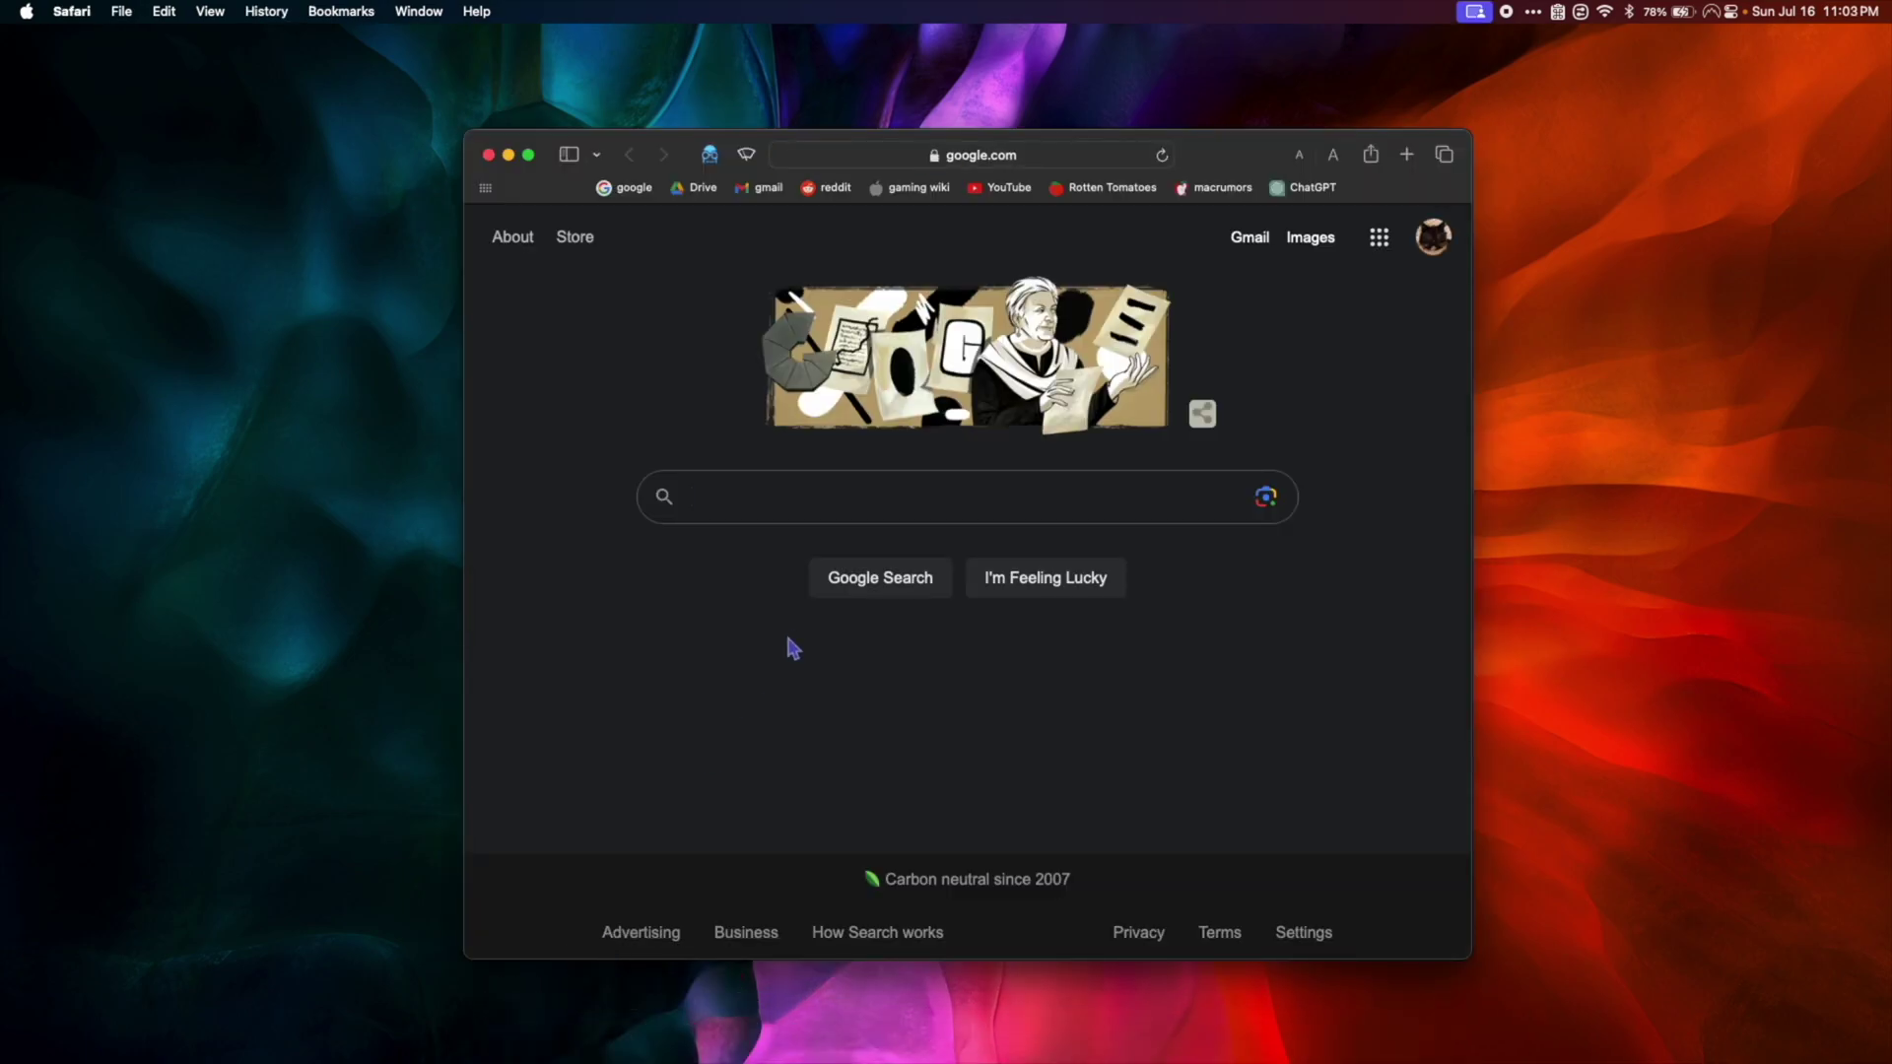
pyautogui.write('cxpat')
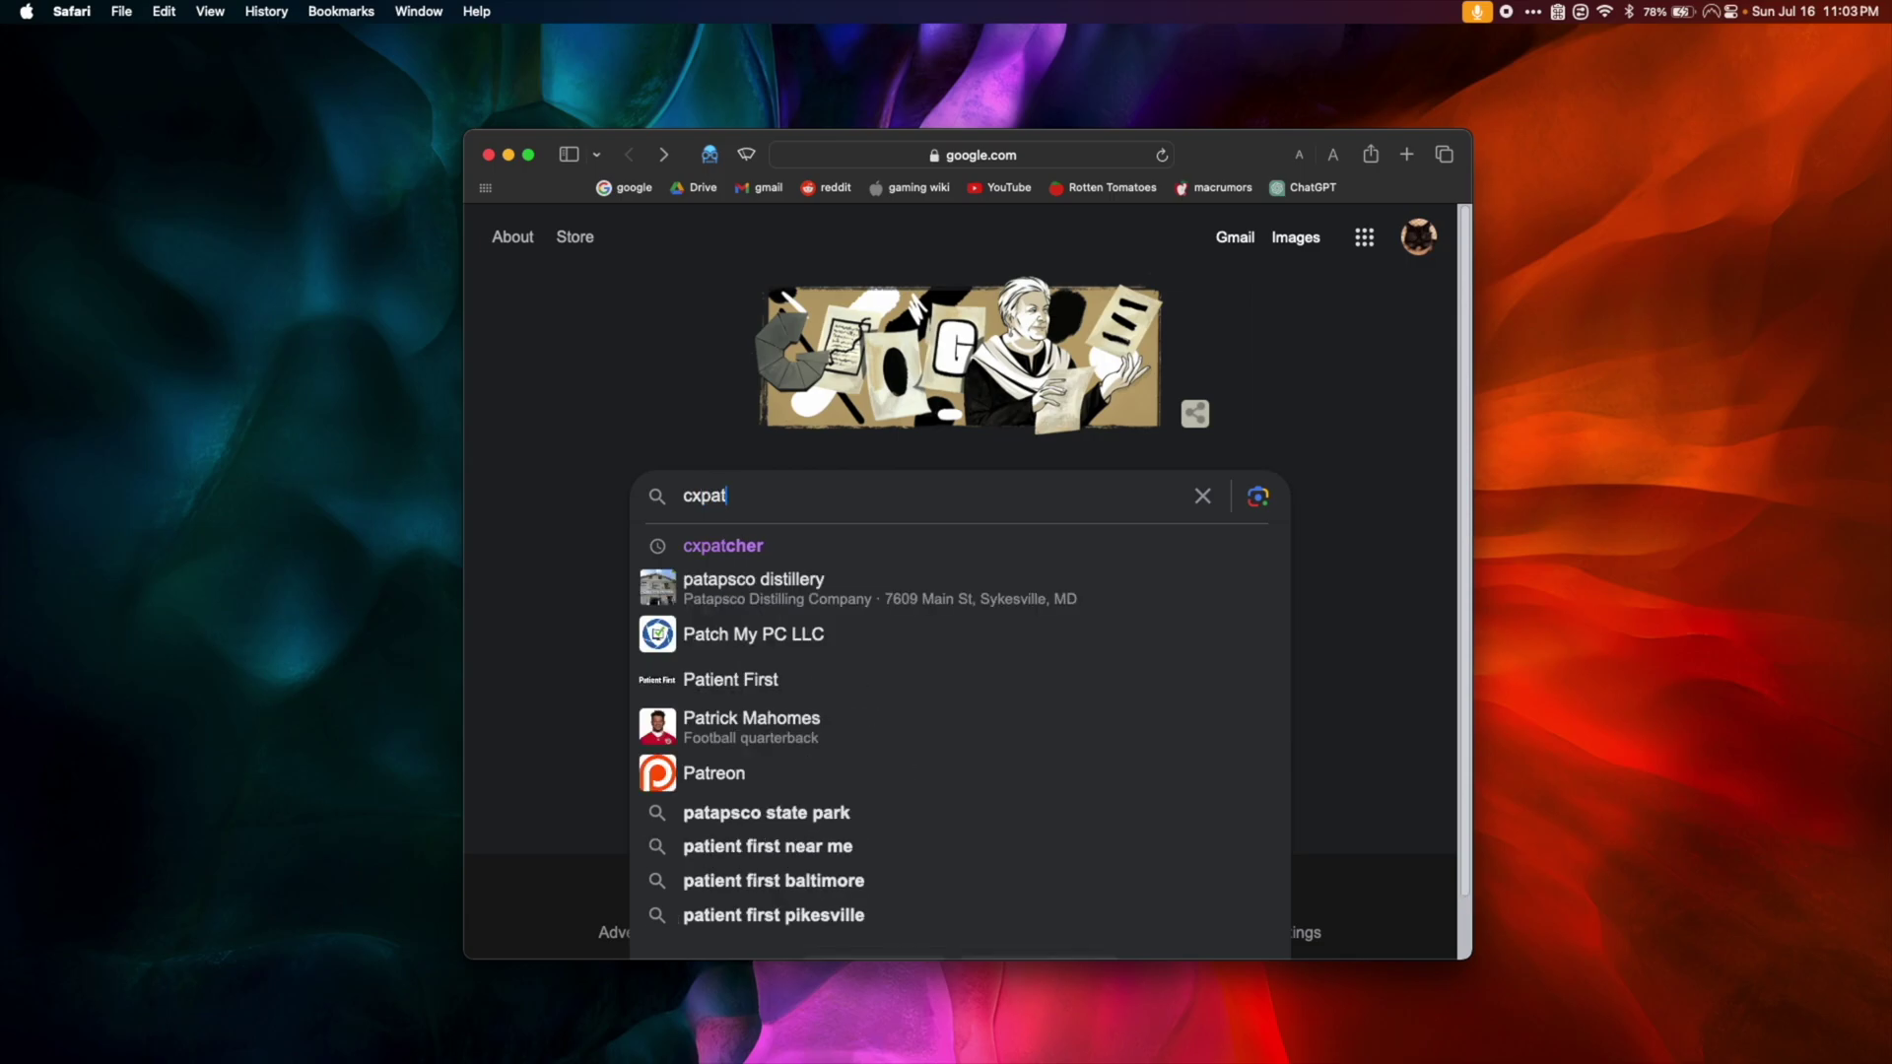
pyautogui.write('cher')
pyautogui.press('Return')
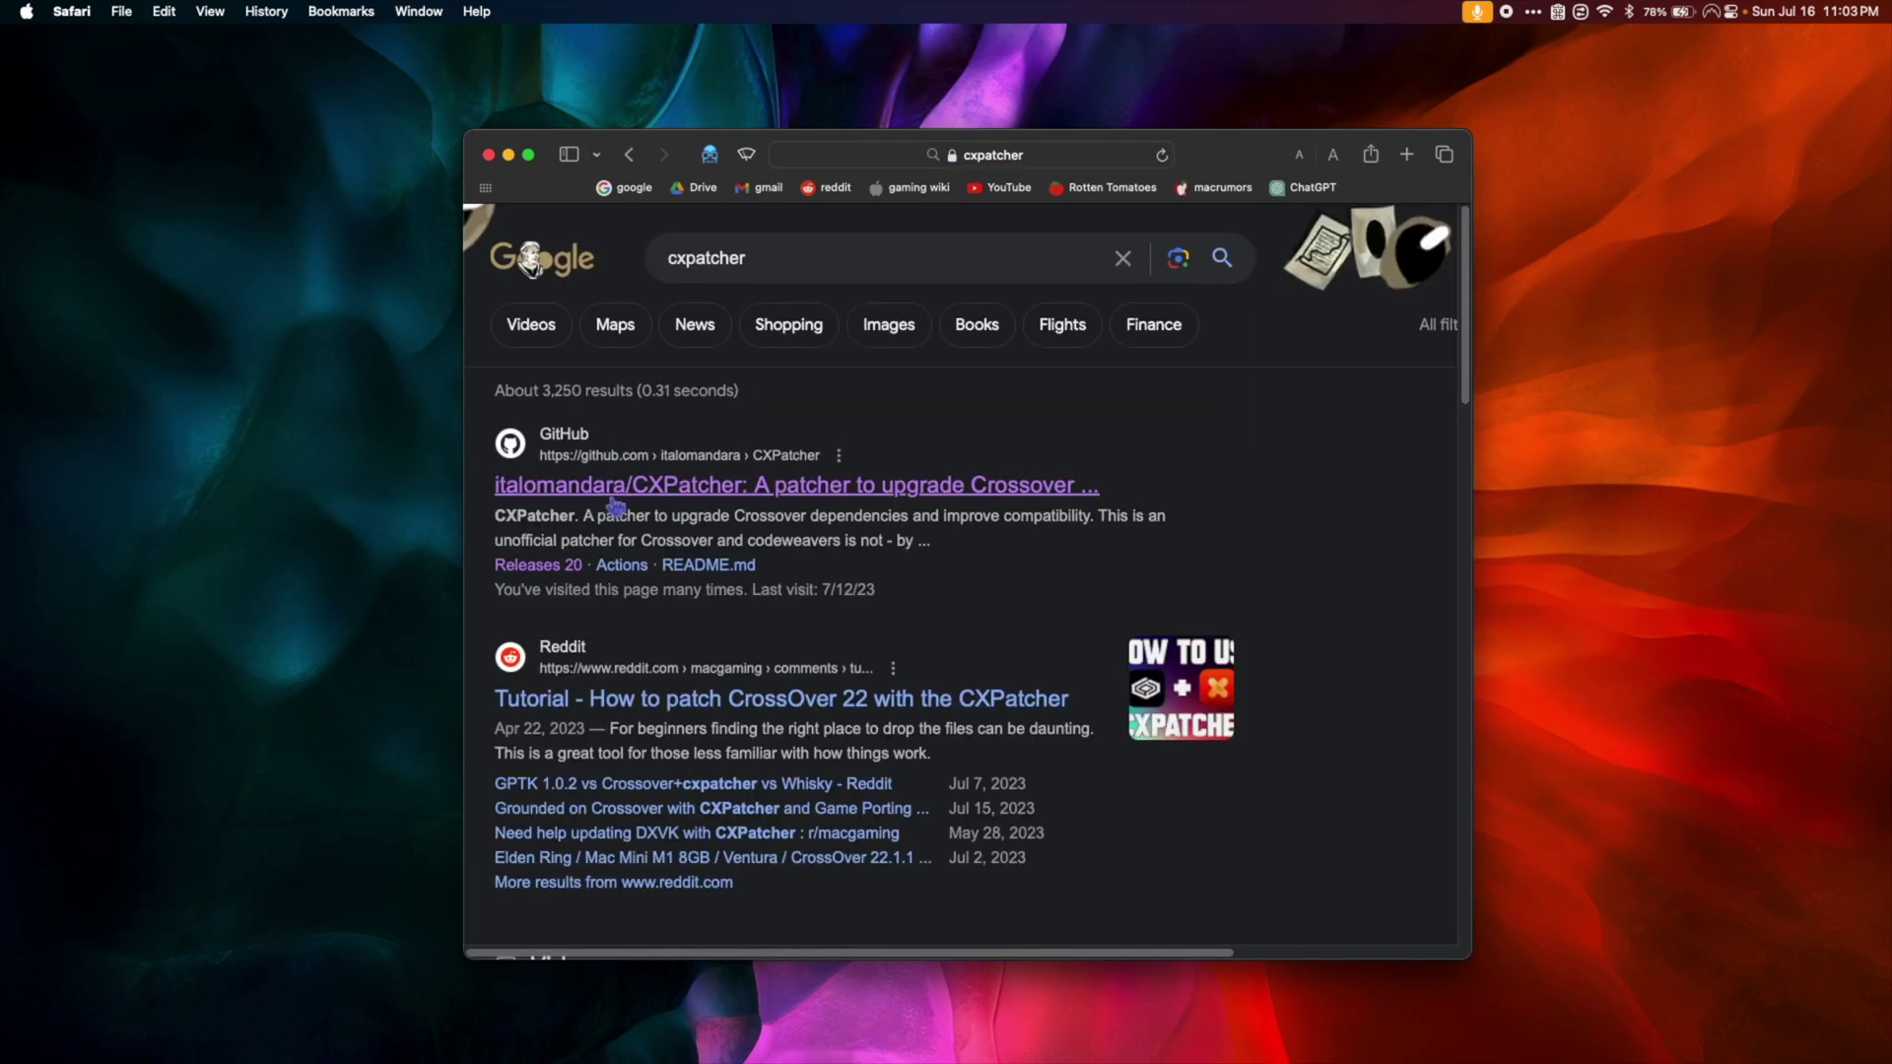
# Download CXPatcher.app.zip from the V0.2.17 release on the CXPatcher GitHub releases page
pyautogui.click(614, 488)
pyautogui.click(1238, 755)
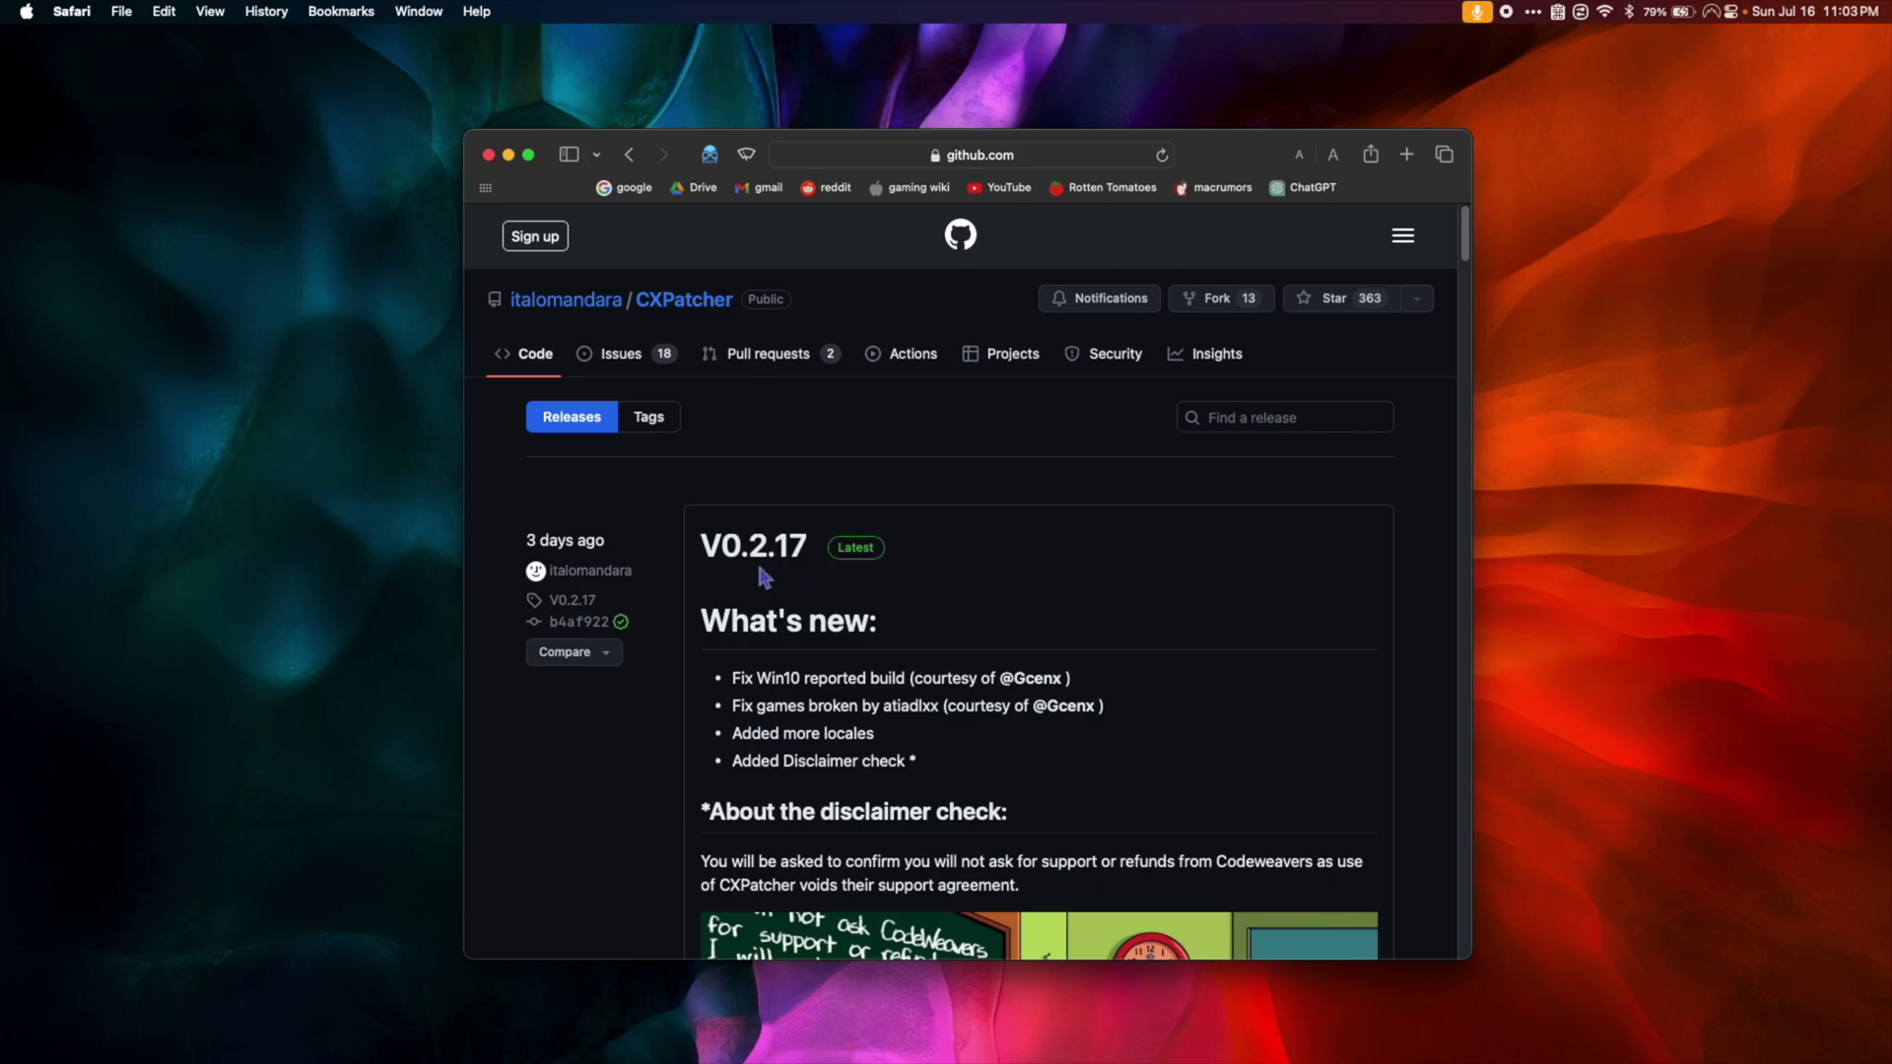
pyautogui.scroll(-10, 761, 570)
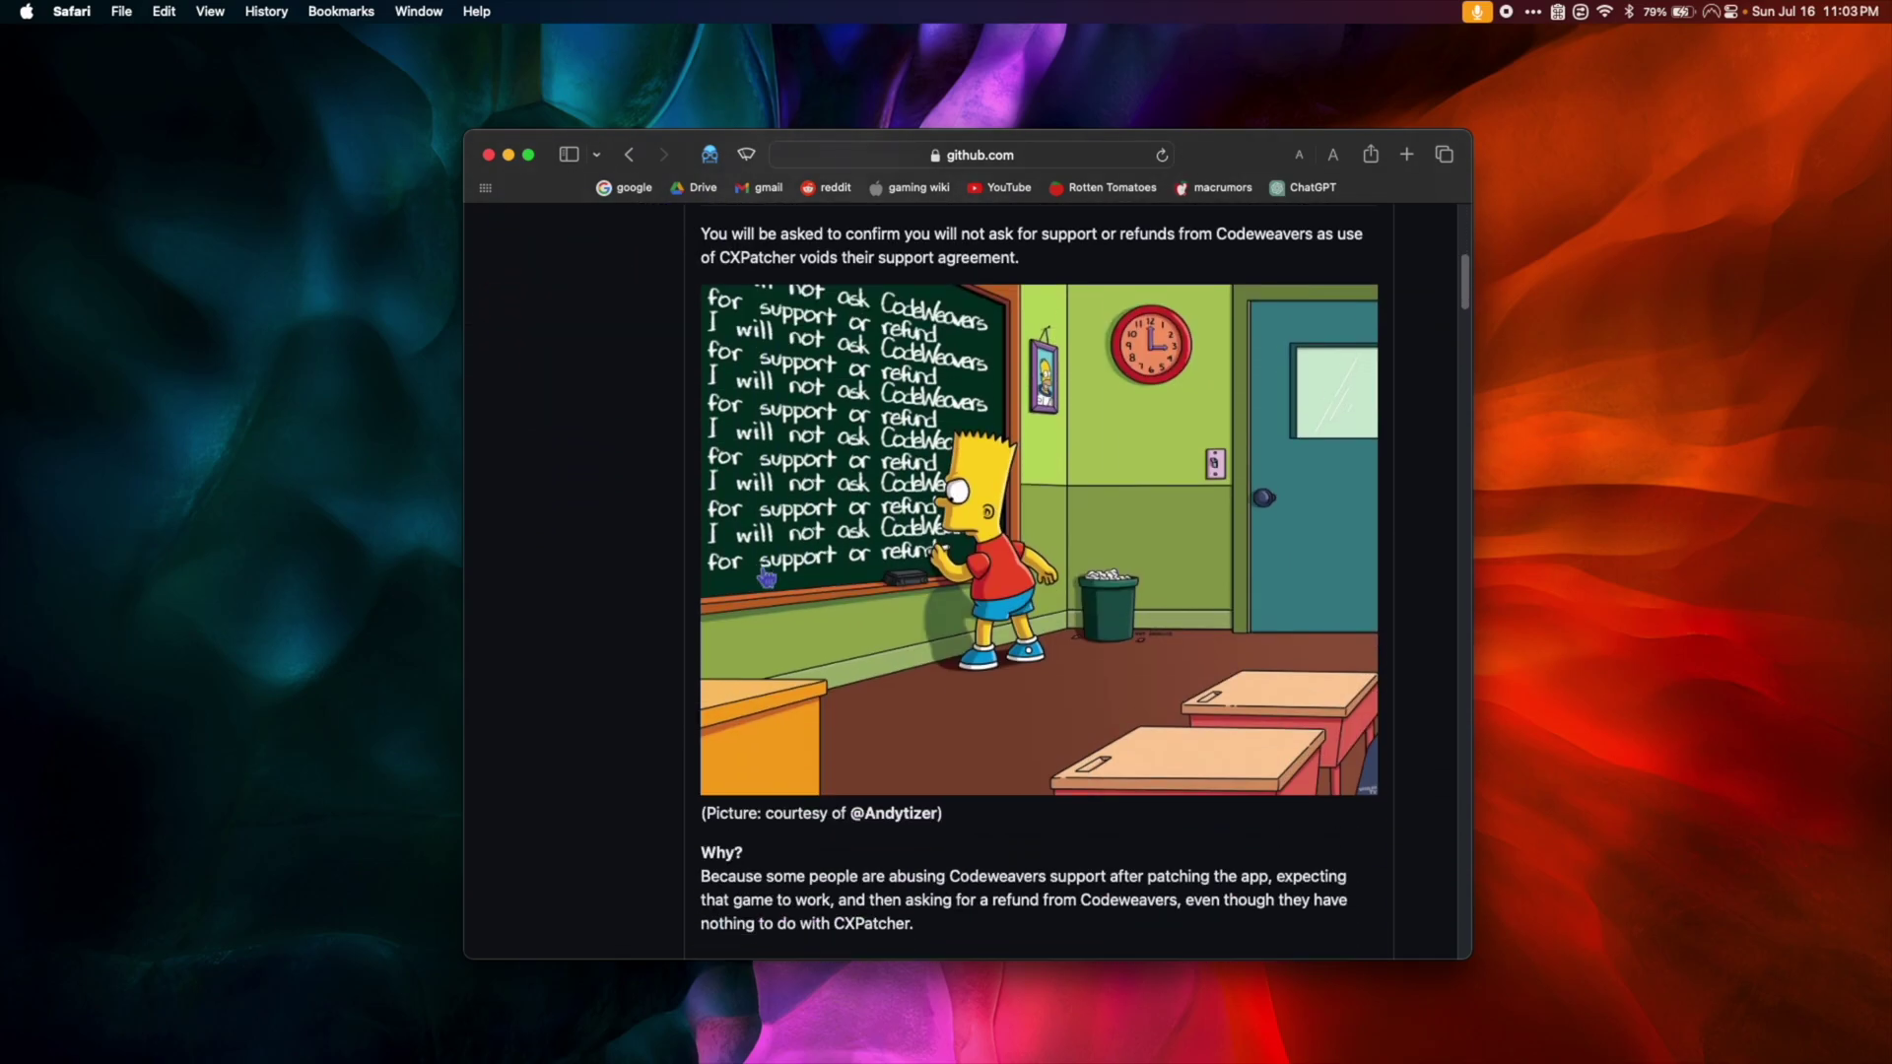
pyautogui.scroll(-7, 767, 577)
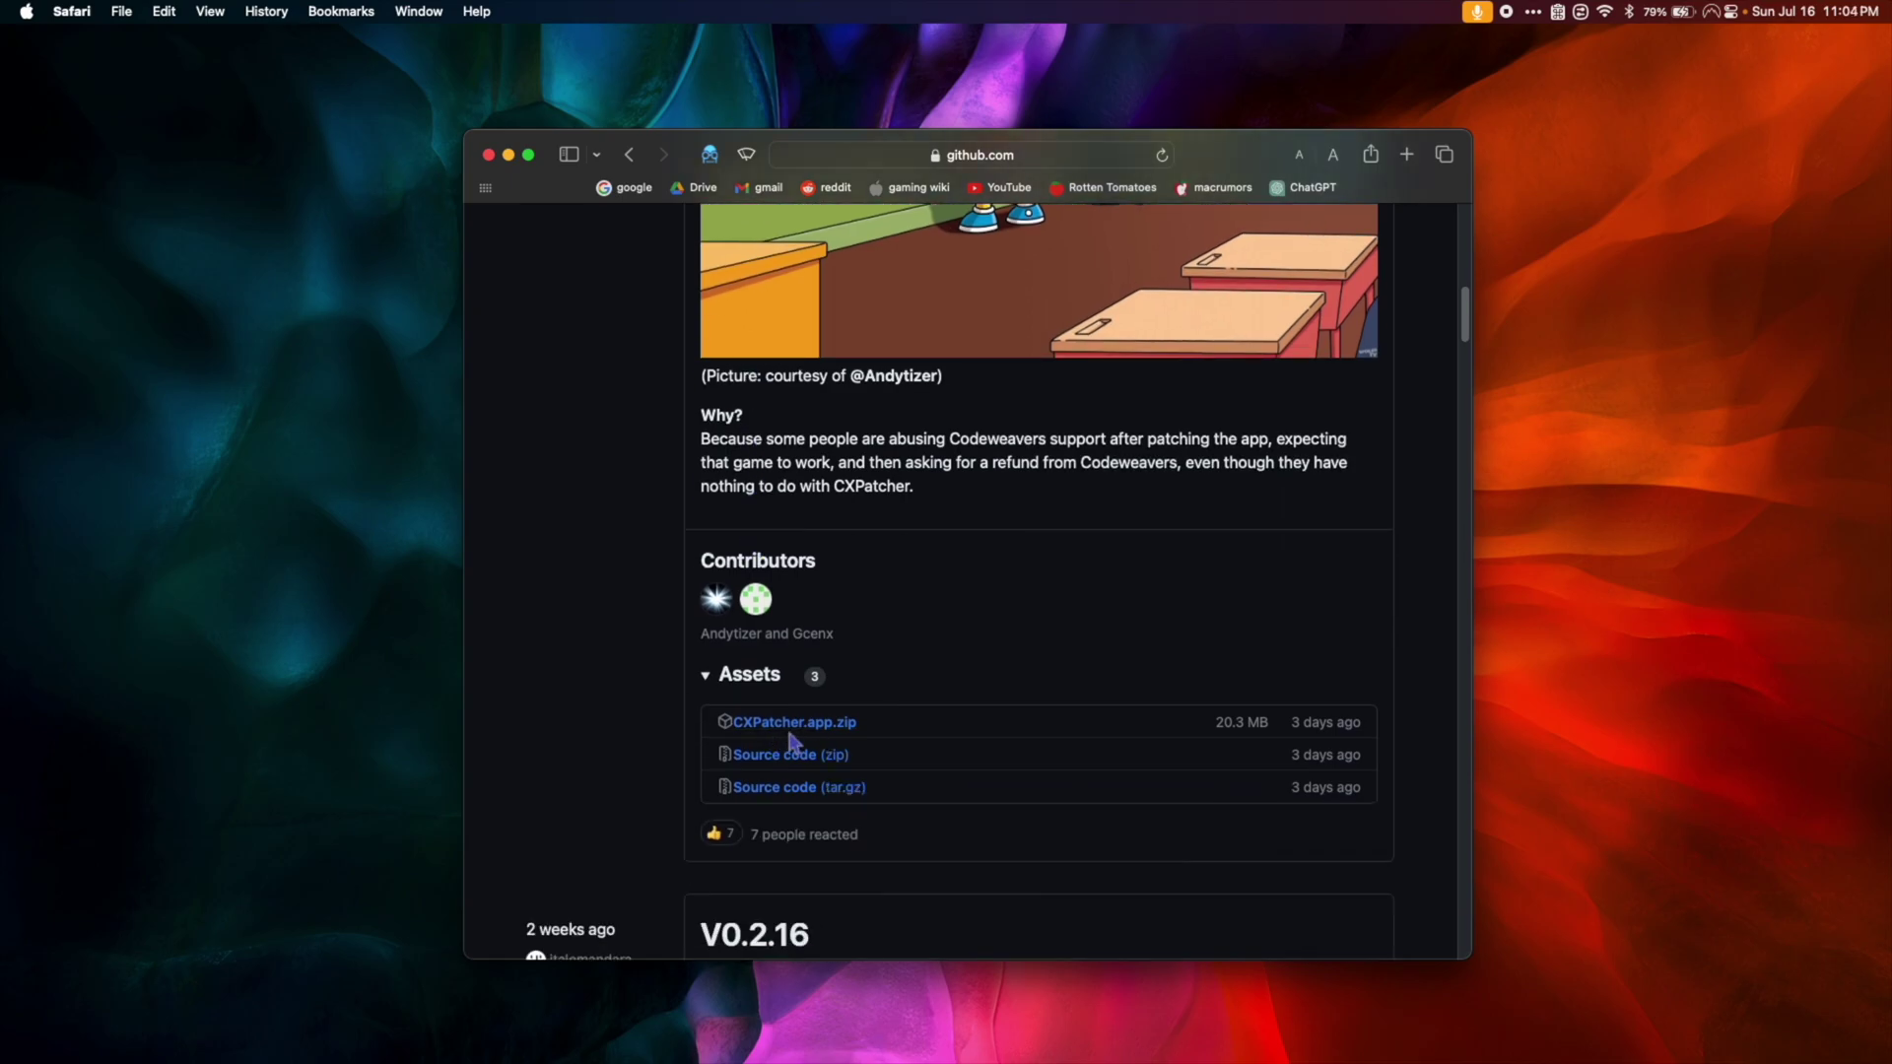
pyautogui.click(809, 734)
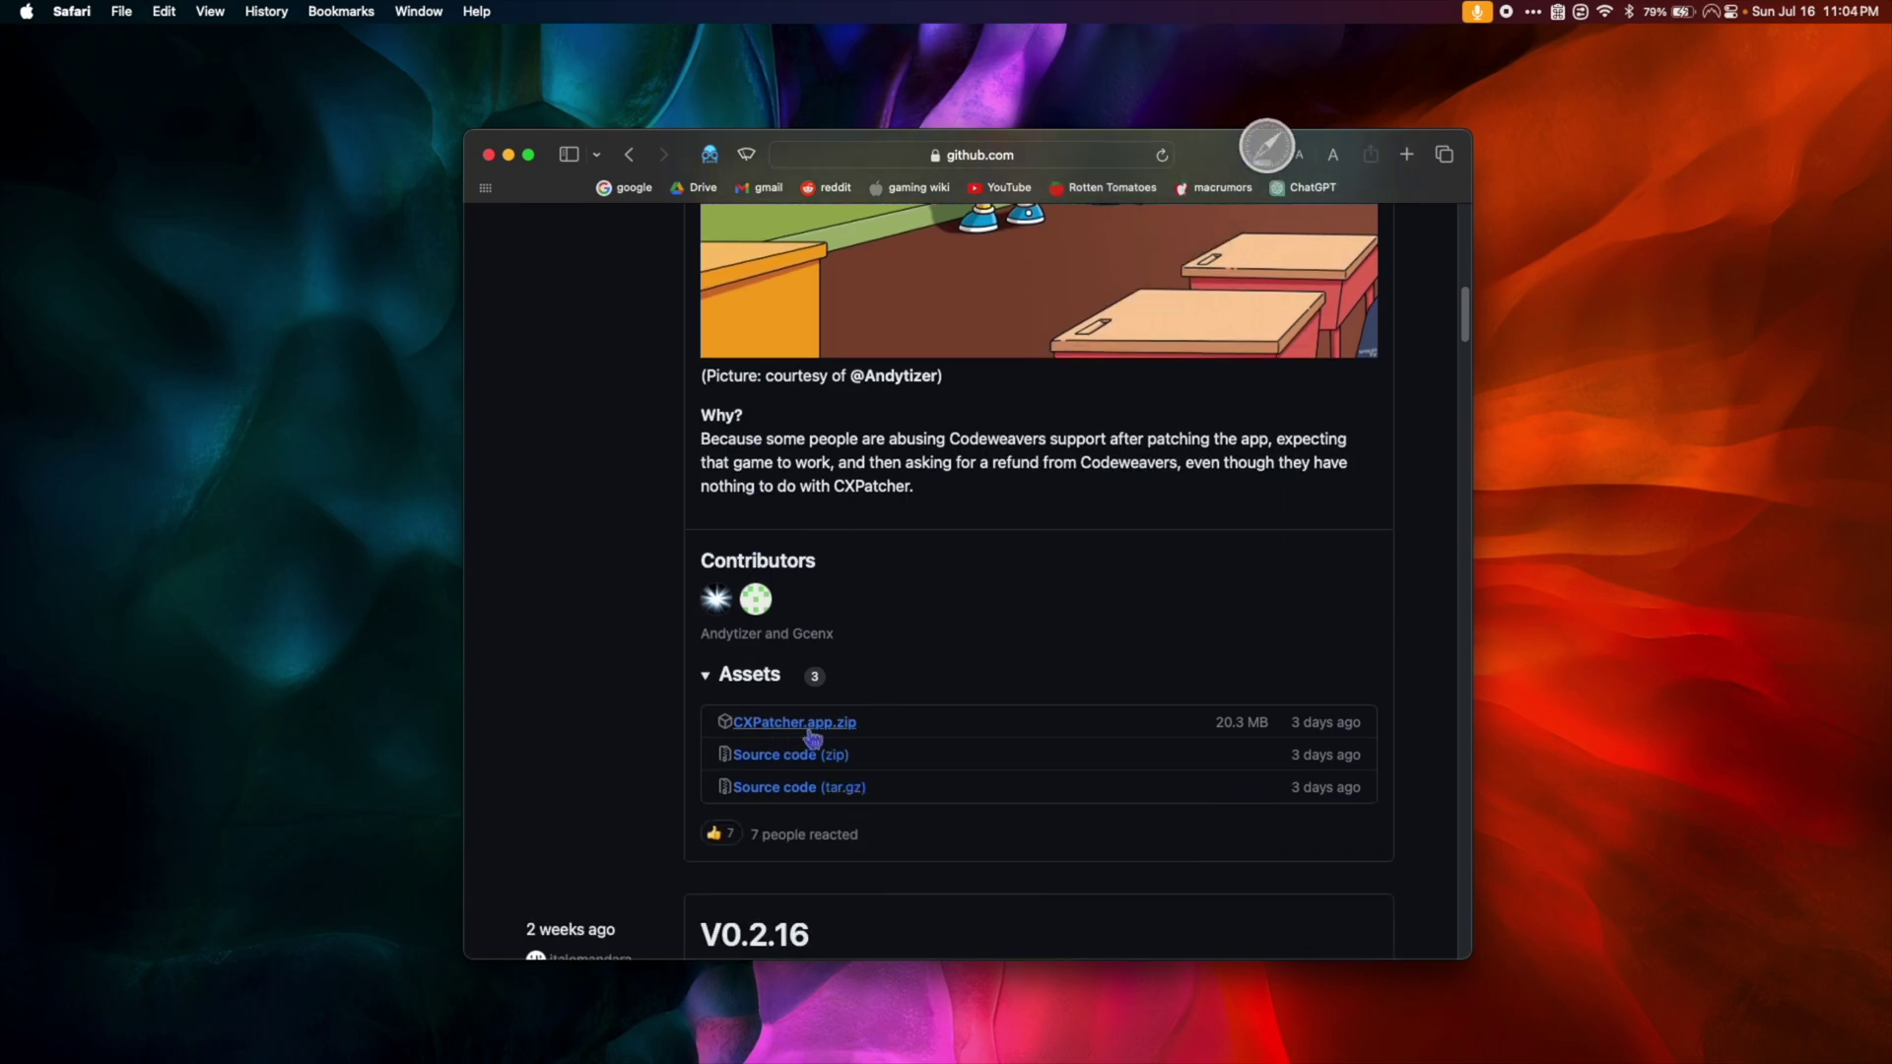
pyautogui.scroll(5, 1074, 681)
pyautogui.scroll(3, 1073, 681)
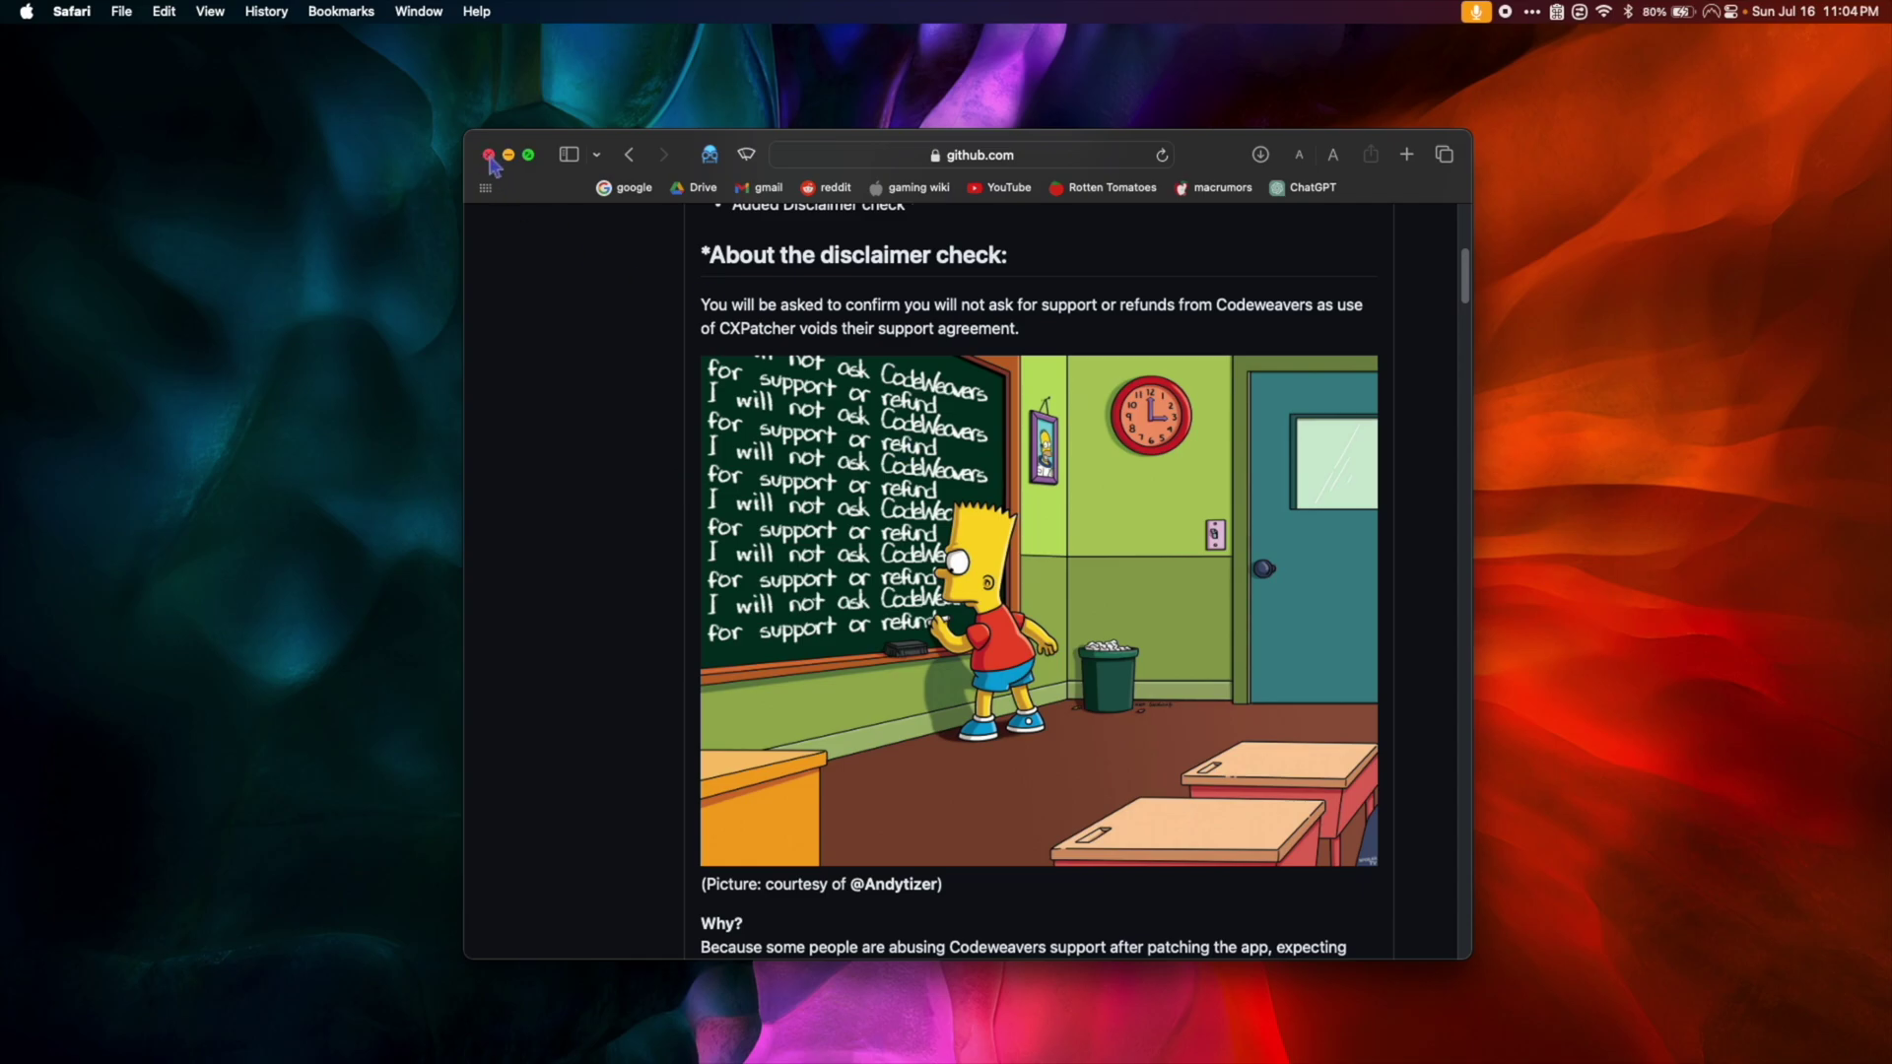
# Close Safari and extract CXPatcher.app.zip in the Finder Downloads folder
pyautogui.click(488, 155)
pyautogui.click(575, 1055)
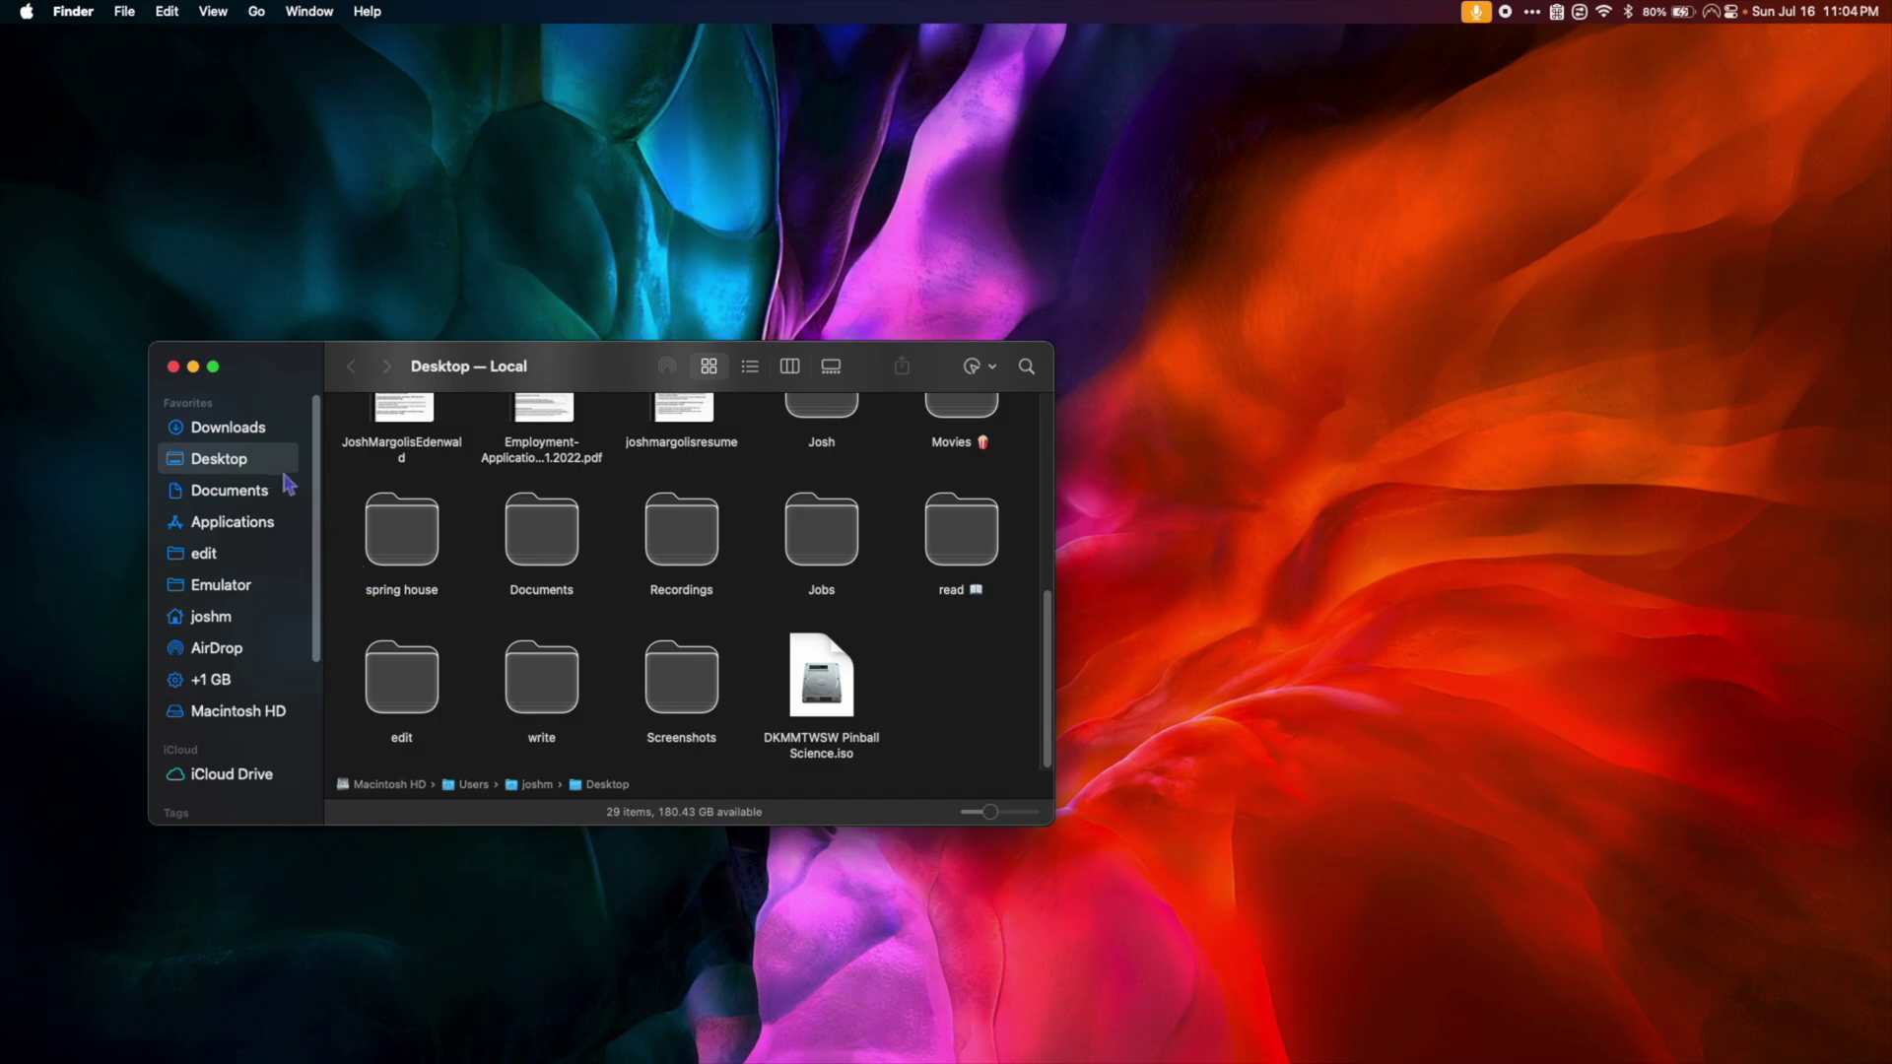
pyautogui.click(245, 444)
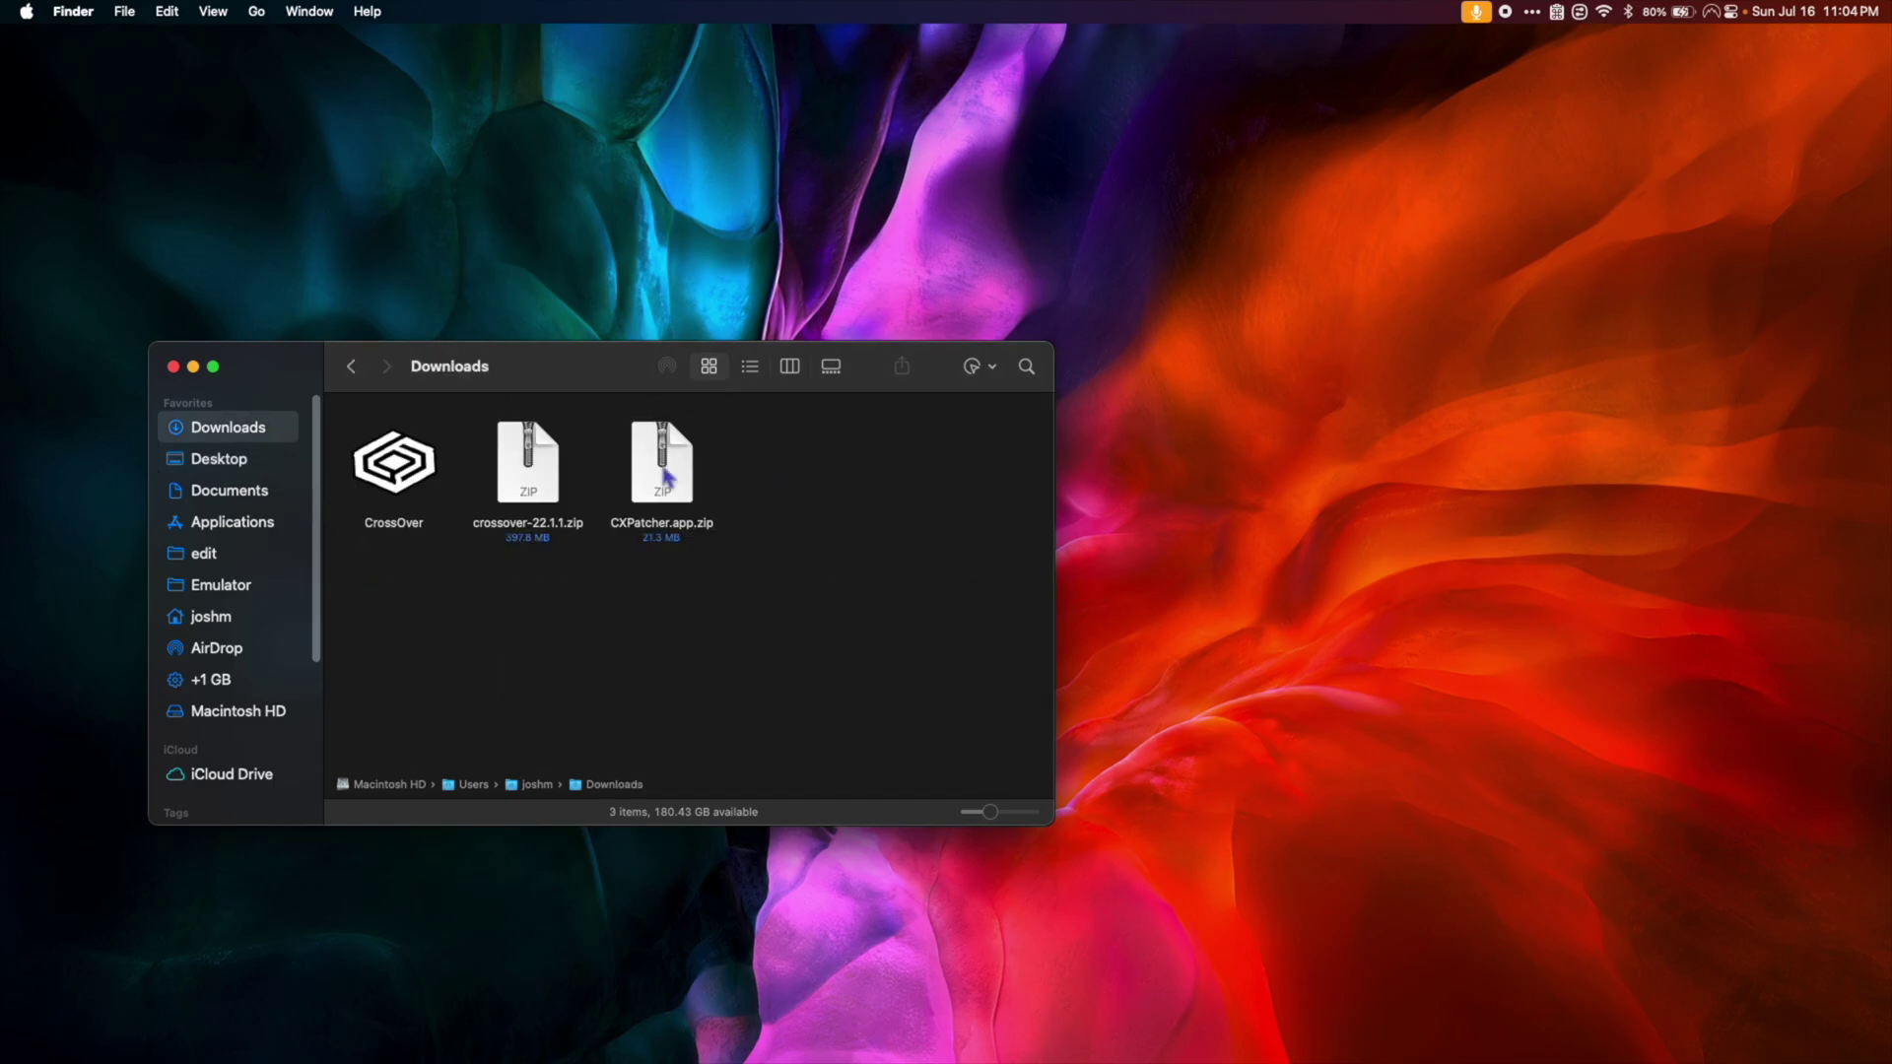
pyautogui.doubleClick(670, 478)
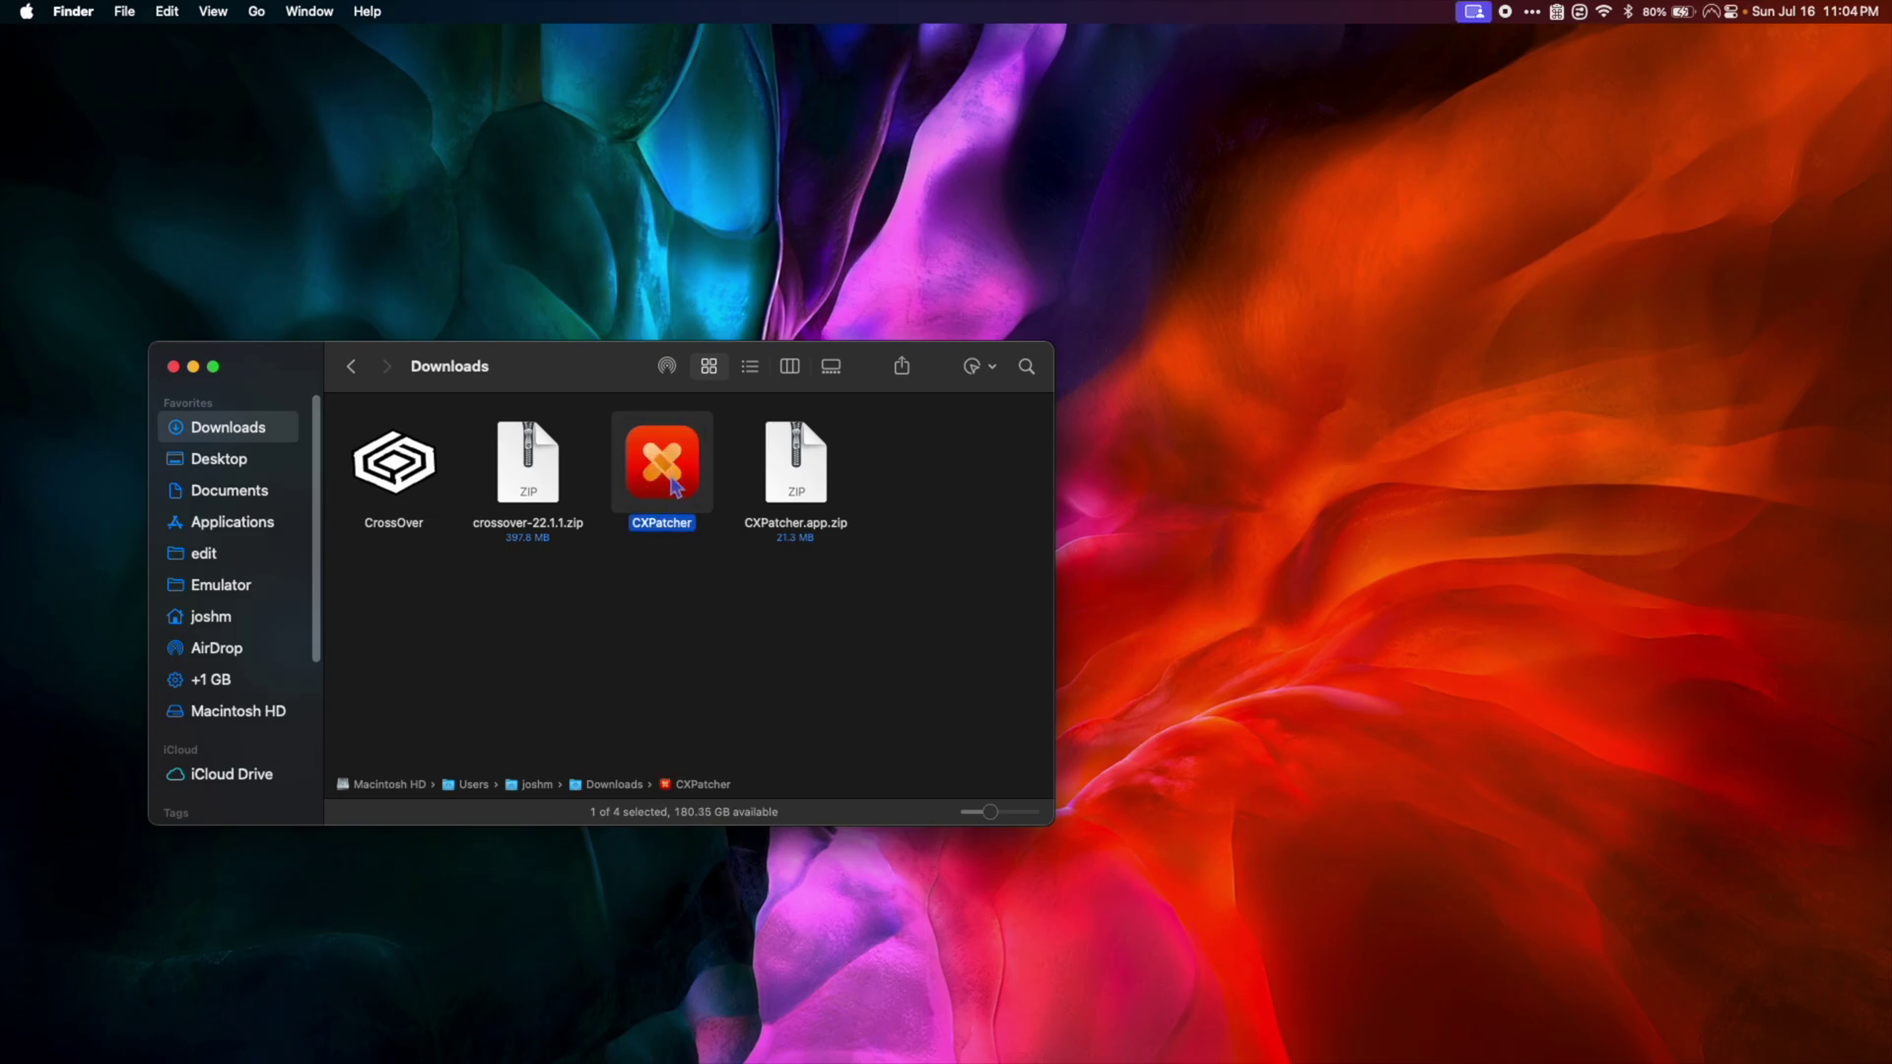
# Open CXPatcher, overriding the malware and unidentified-developer warnings
pyautogui.rightClick(673, 487)
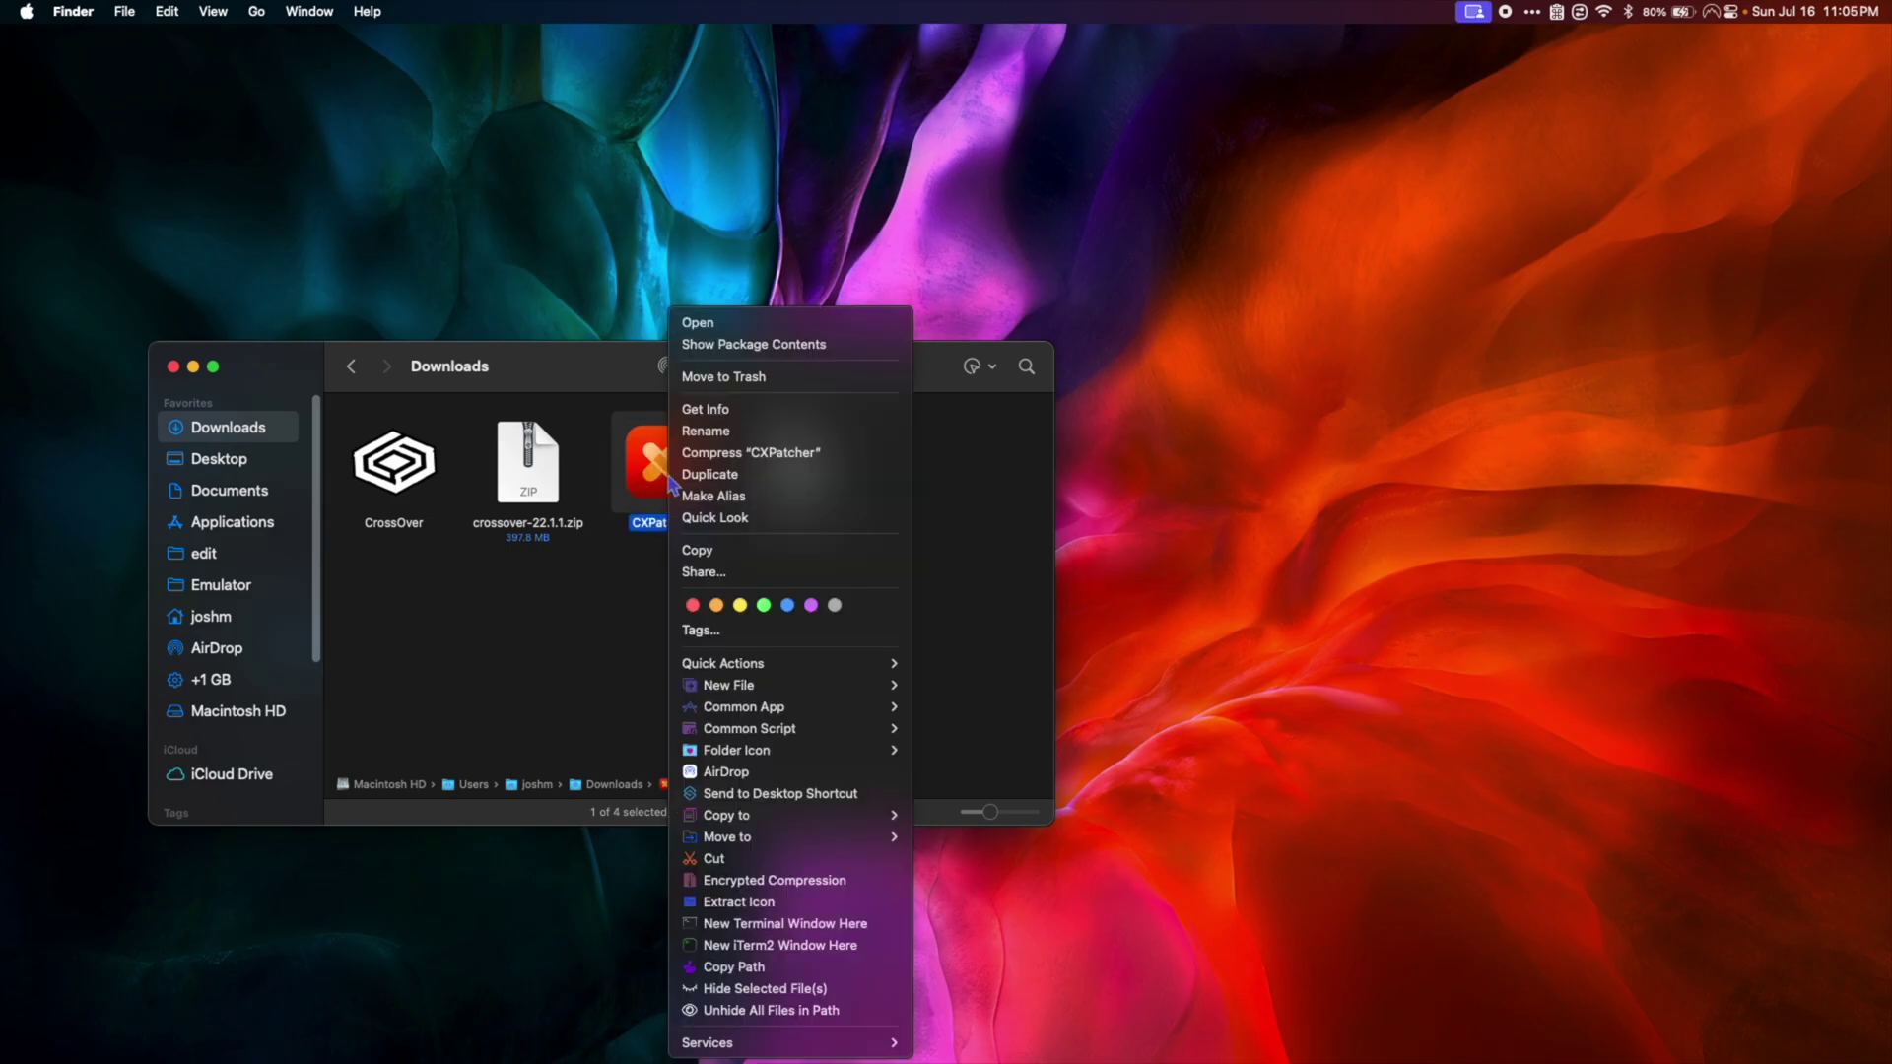
pyautogui.click(741, 338)
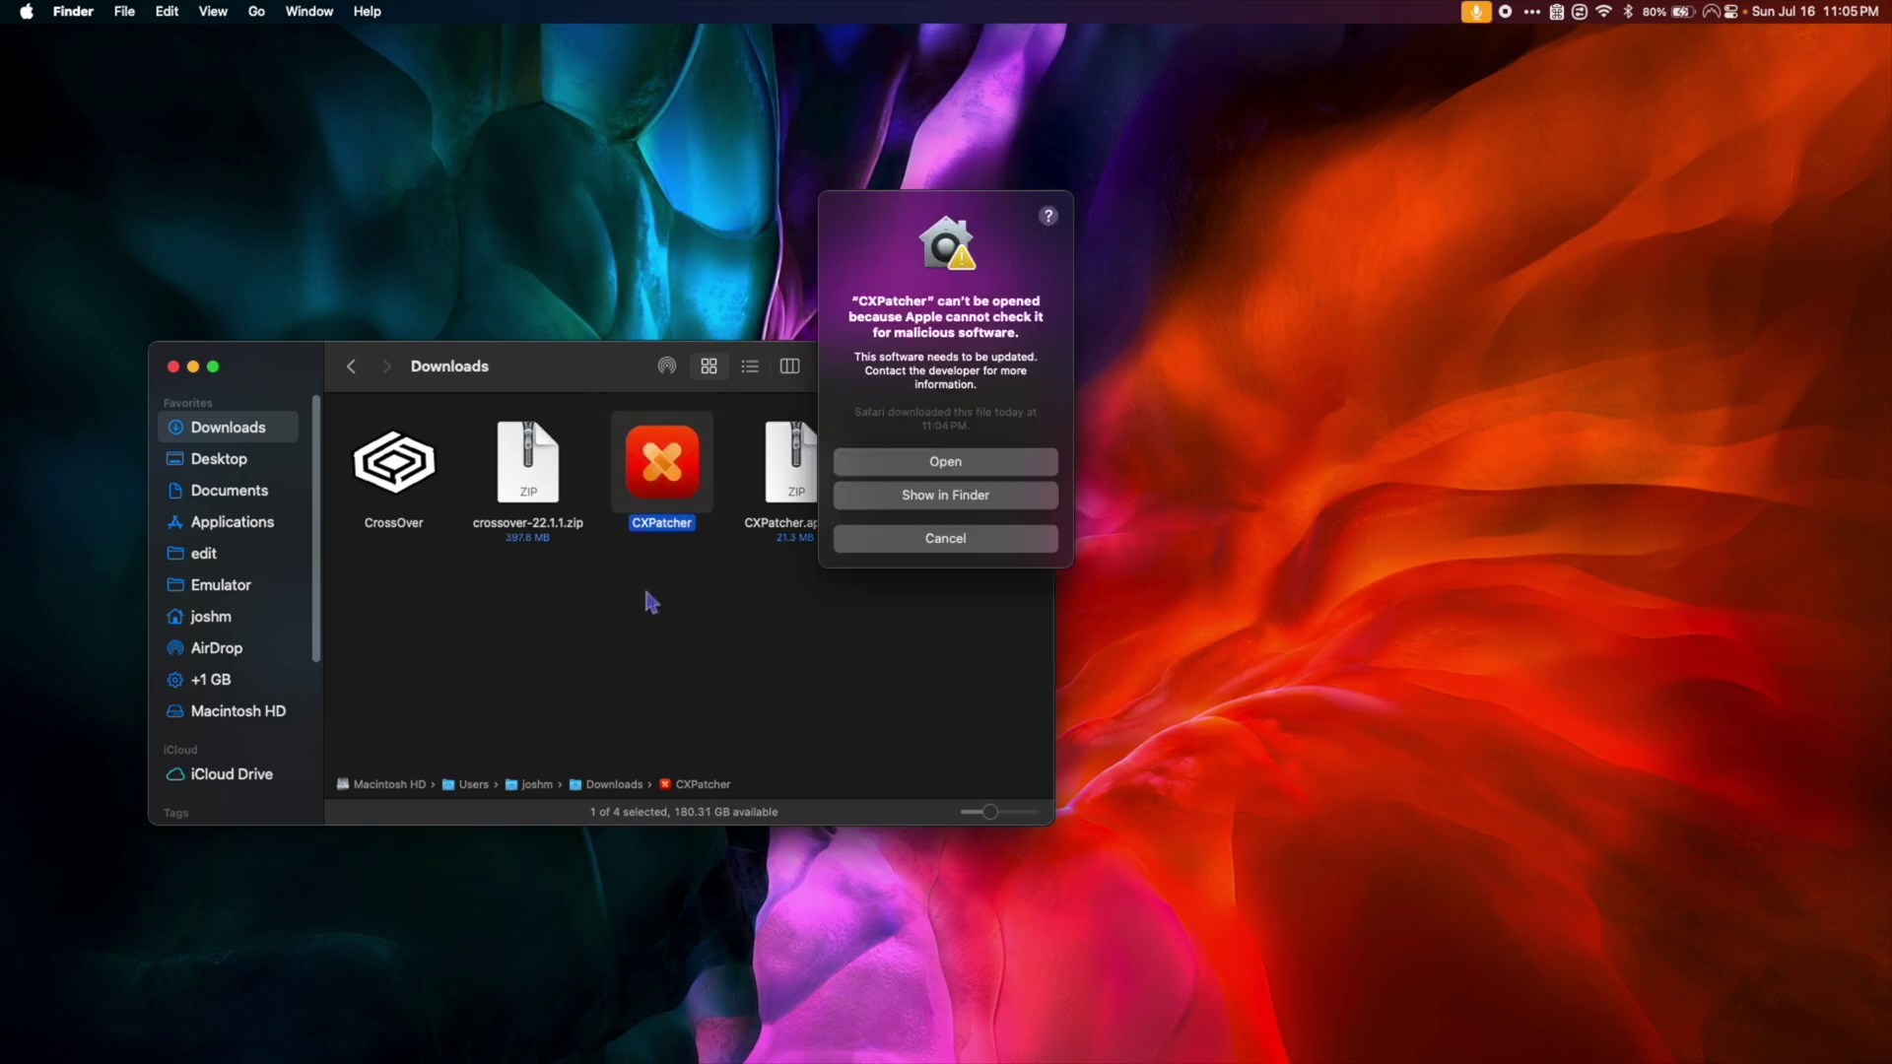
pyautogui.click(918, 459)
pyautogui.click(1003, 471)
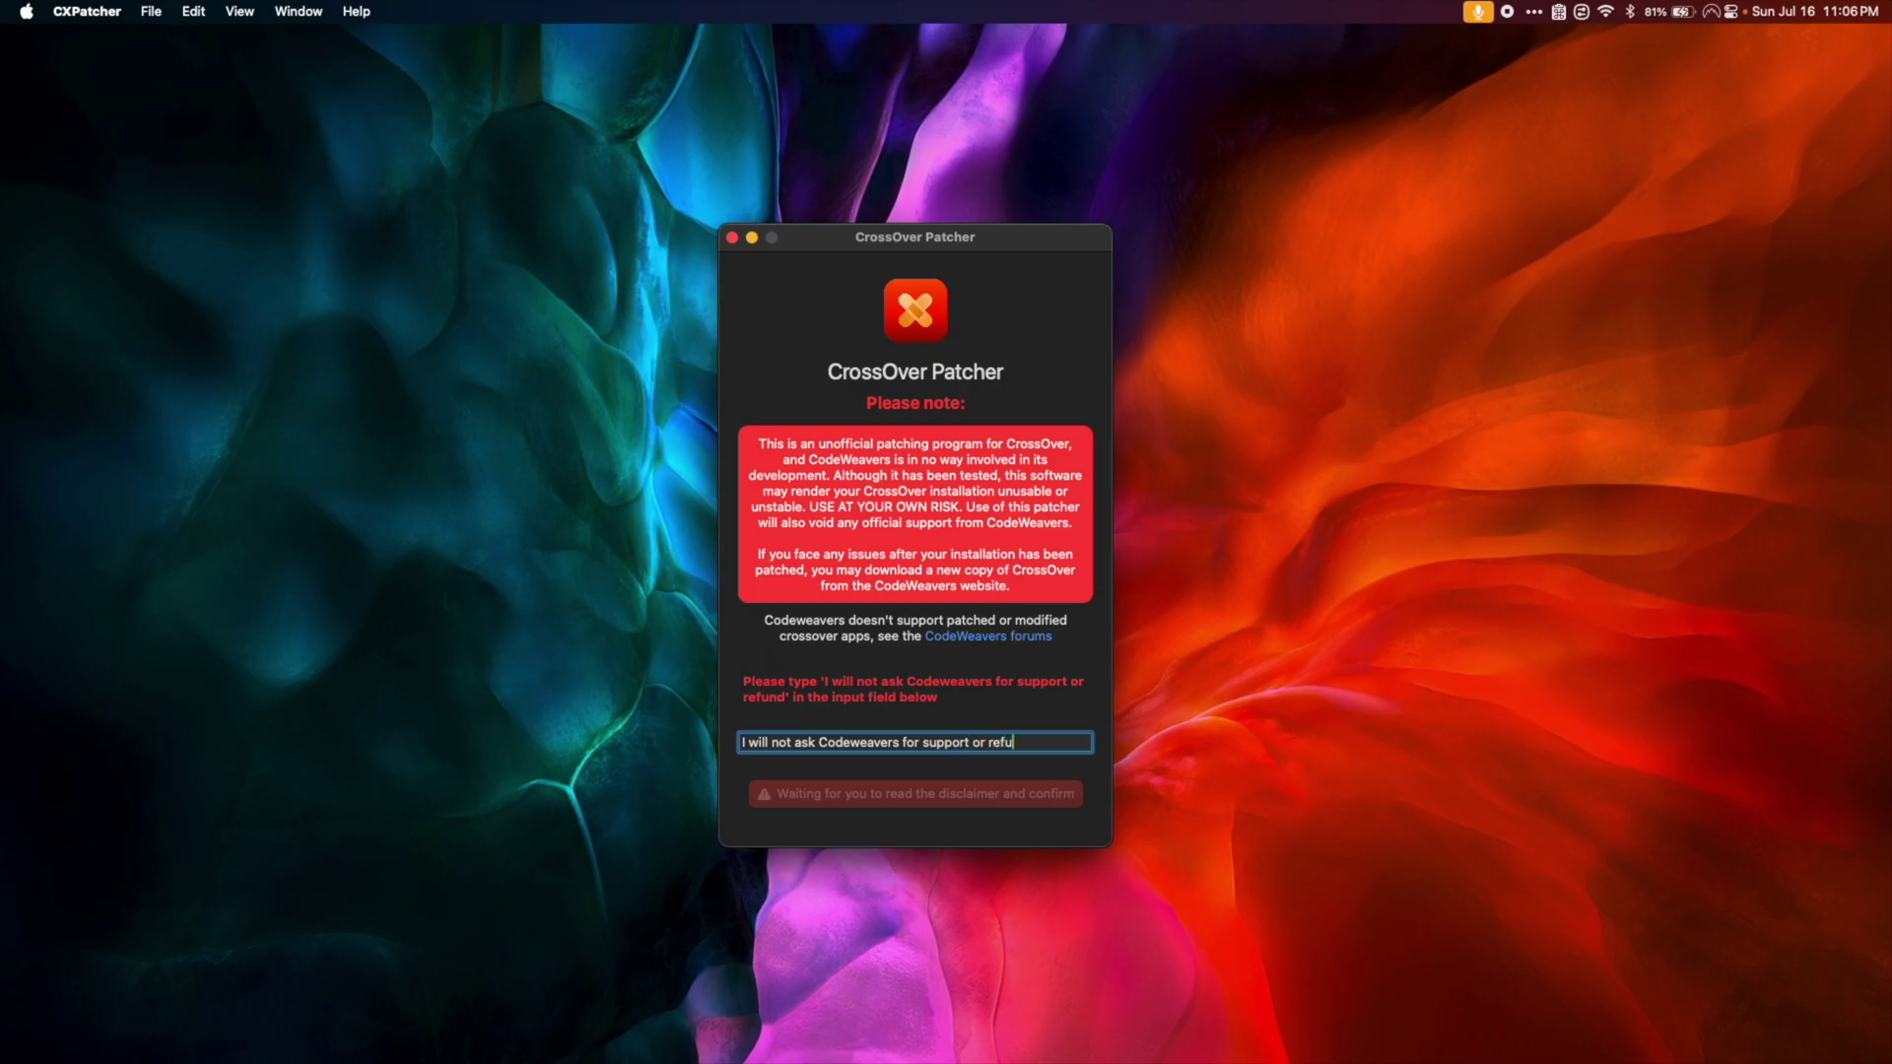
# Complete the disclaimer sentence, agree and proceed, and move the patcher window up-left
pyautogui.write('nd')
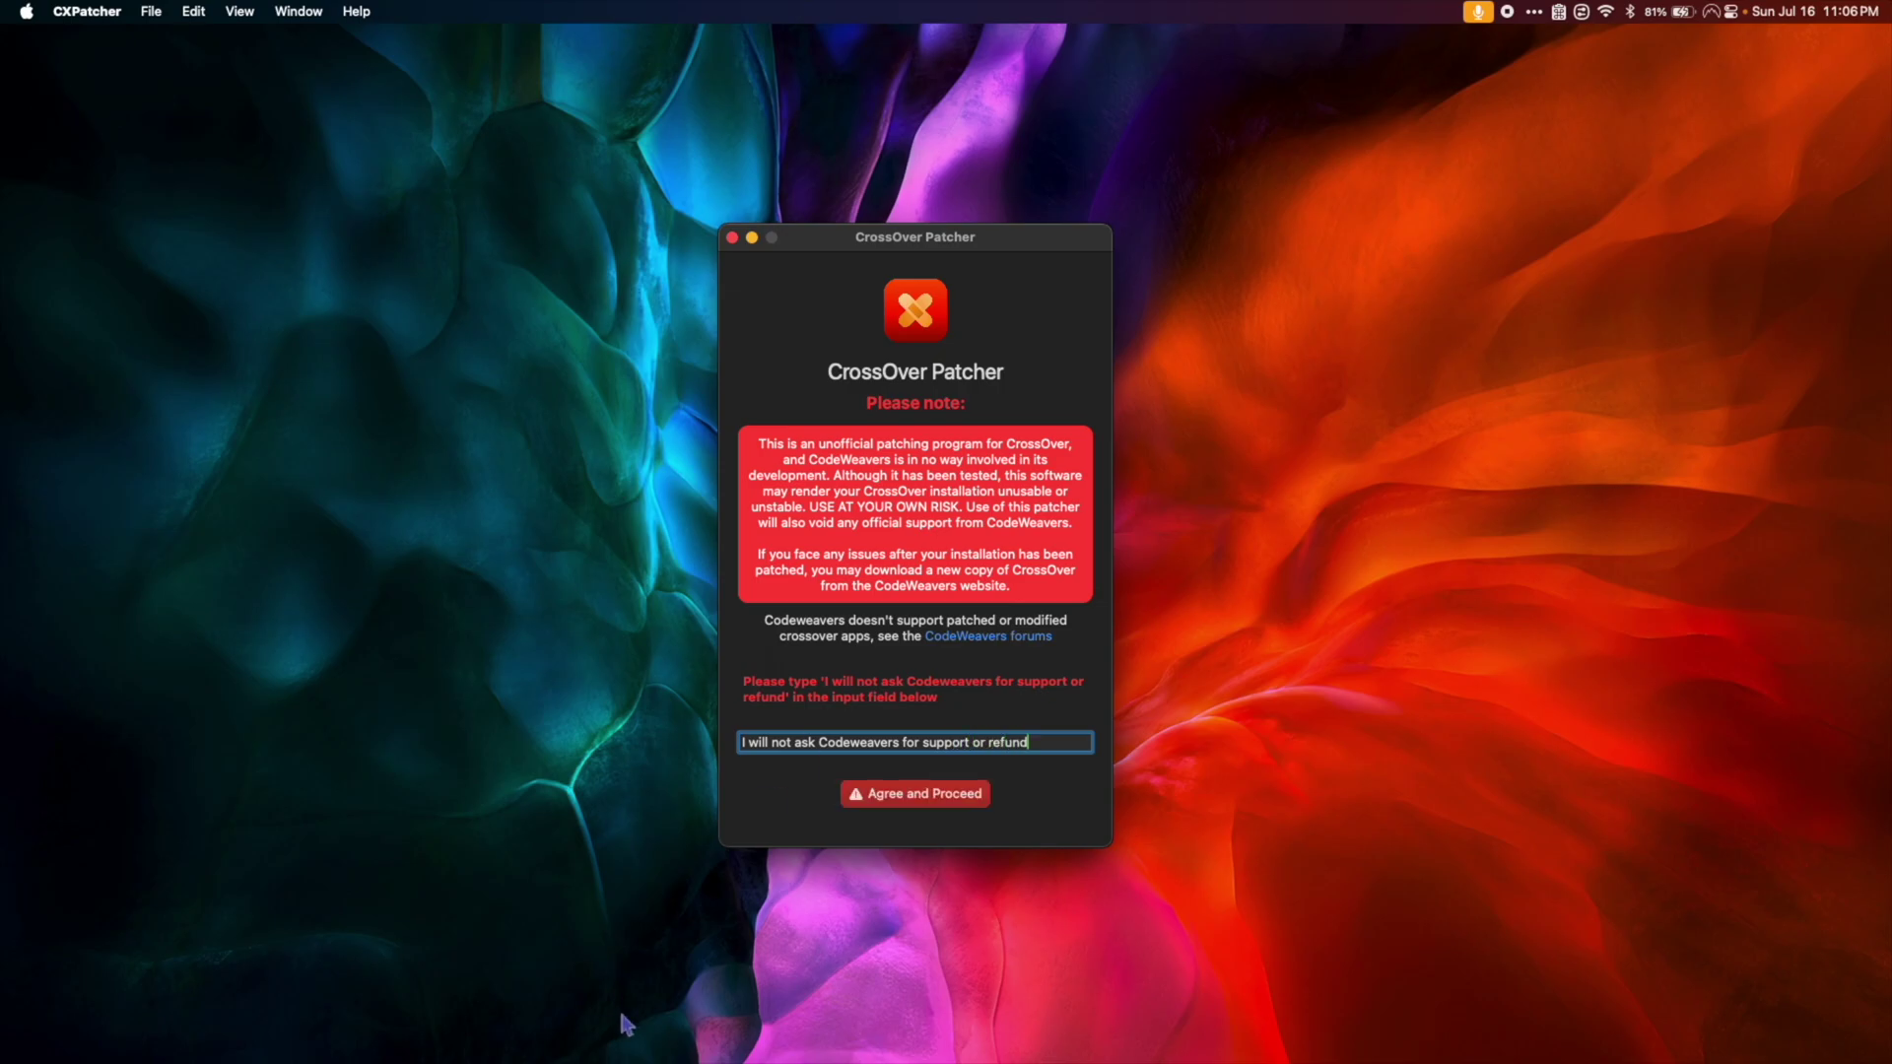
pyautogui.click(936, 794)
pyautogui.moveTo(985, 250); pyautogui.dragTo(963, 227)
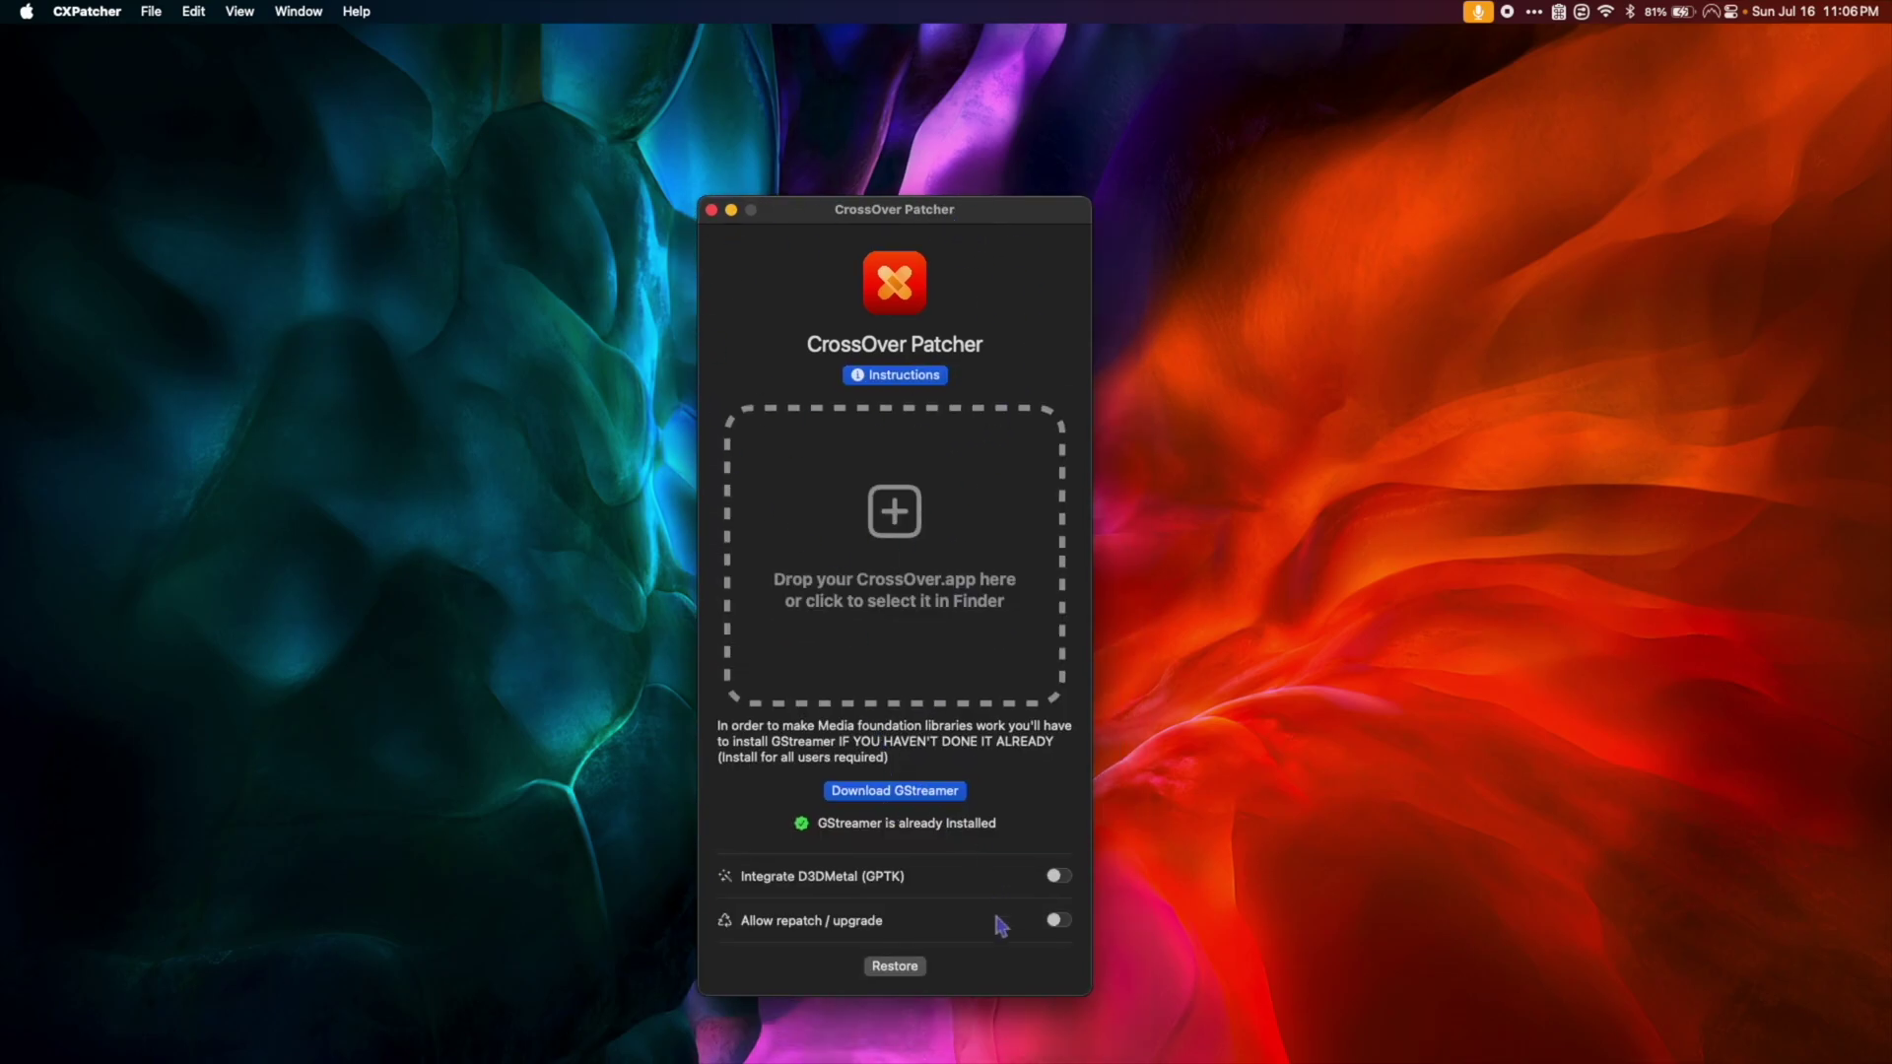
# Open the GStreamer download link, cancel the file picker and close the Finder Downloads window
pyautogui.click(917, 798)
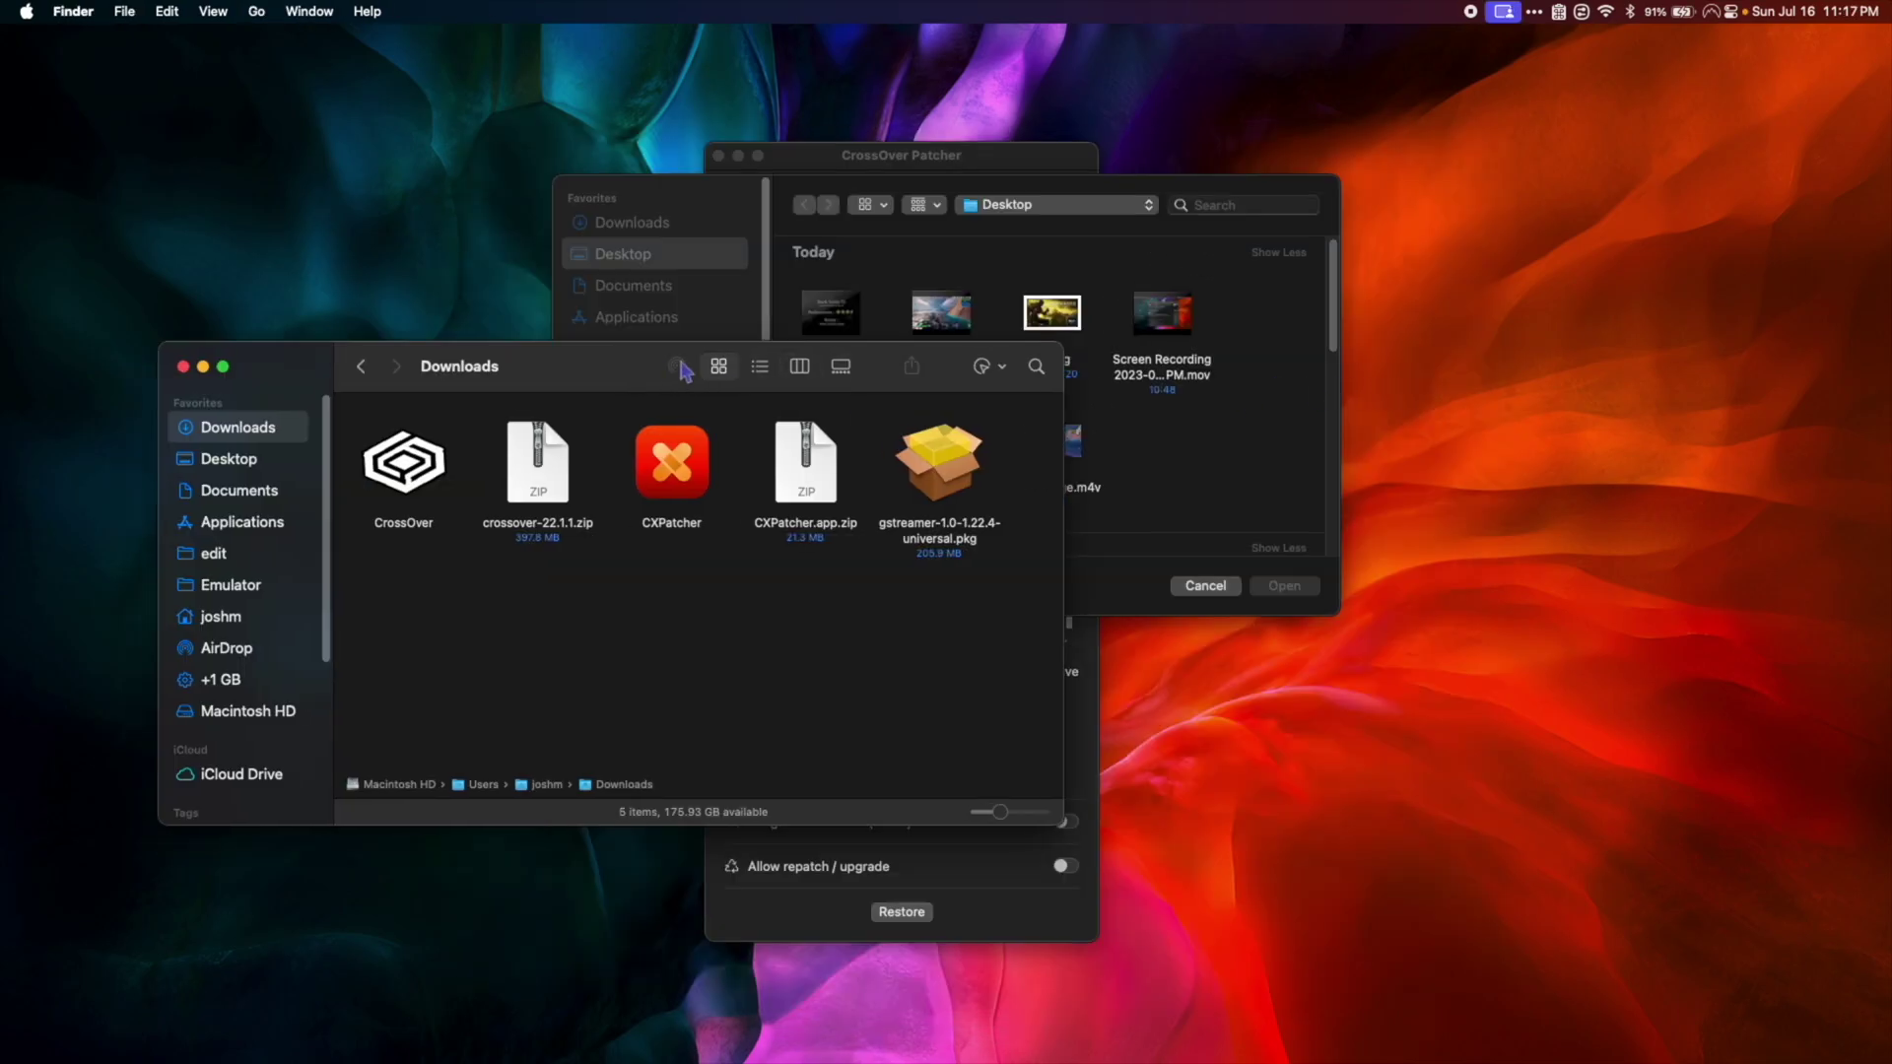
pyautogui.moveTo(683, 371); pyautogui.dragTo(1489, 360)
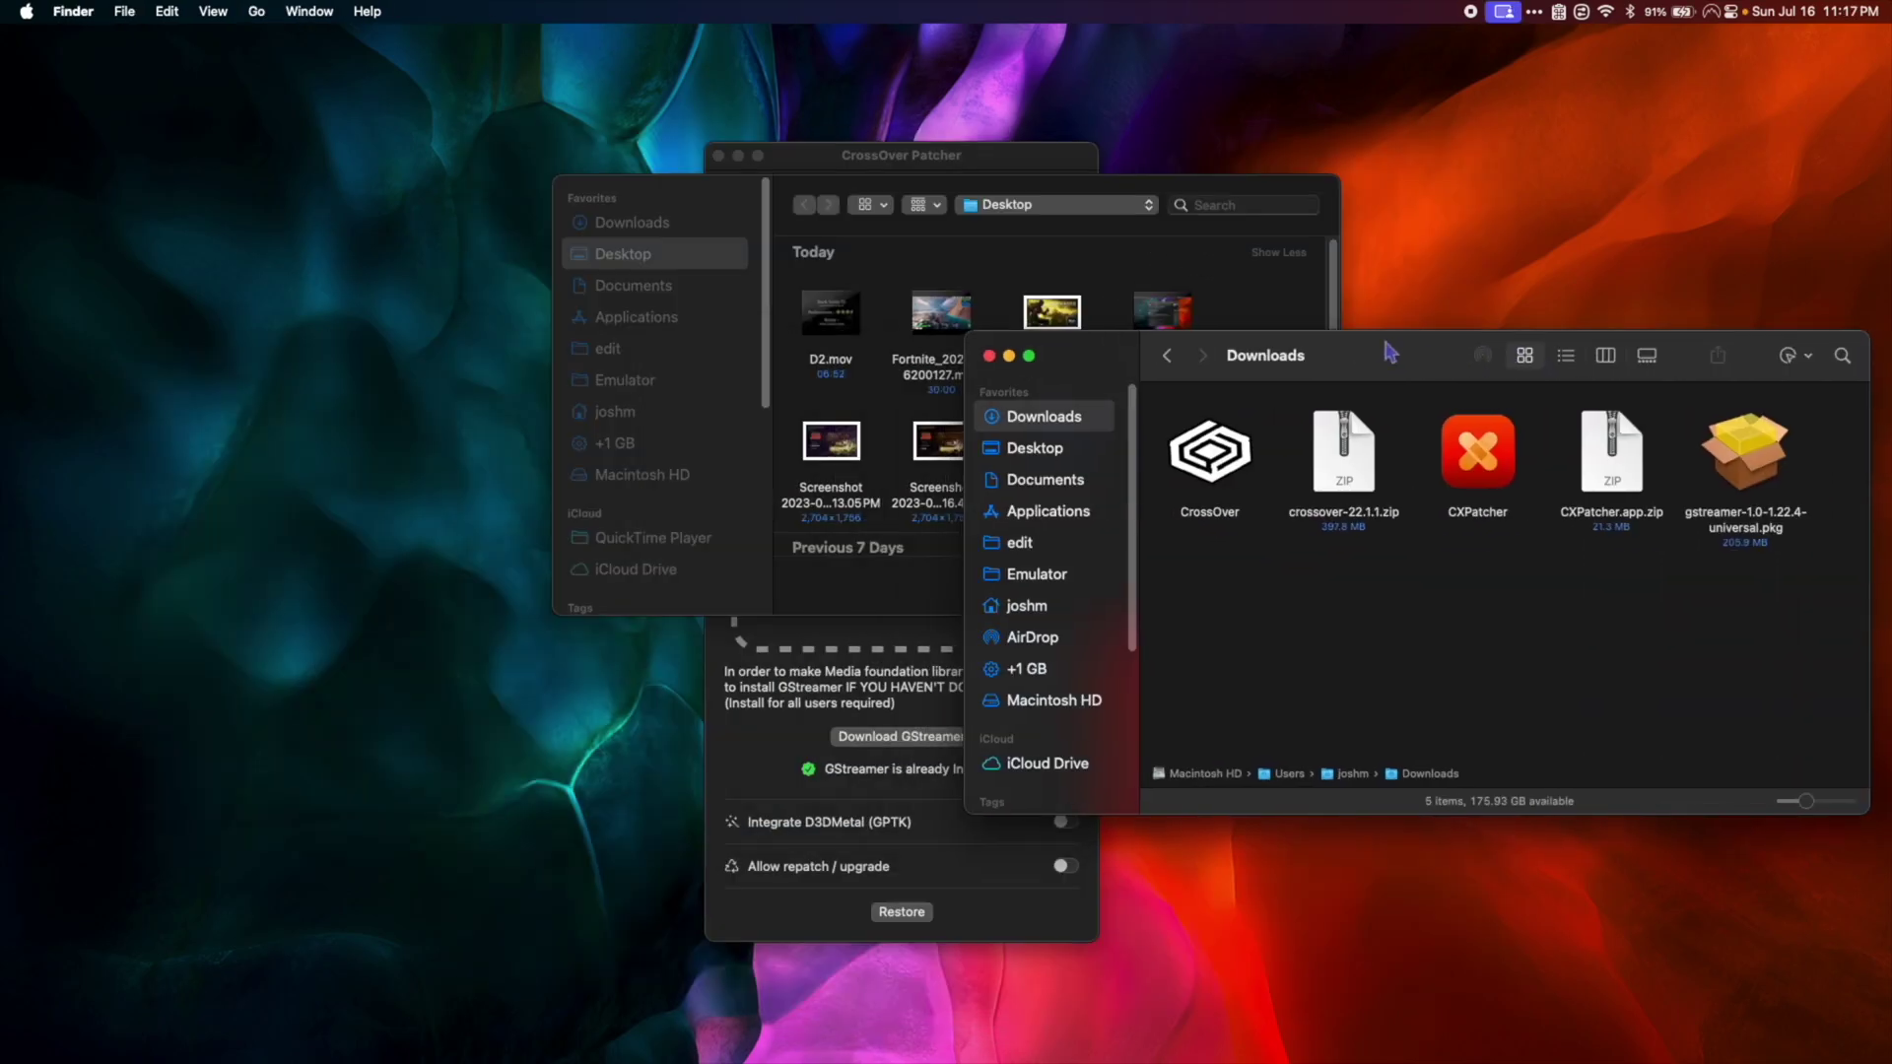
pyautogui.moveTo(828, 163); pyautogui.dragTo(448, 172)
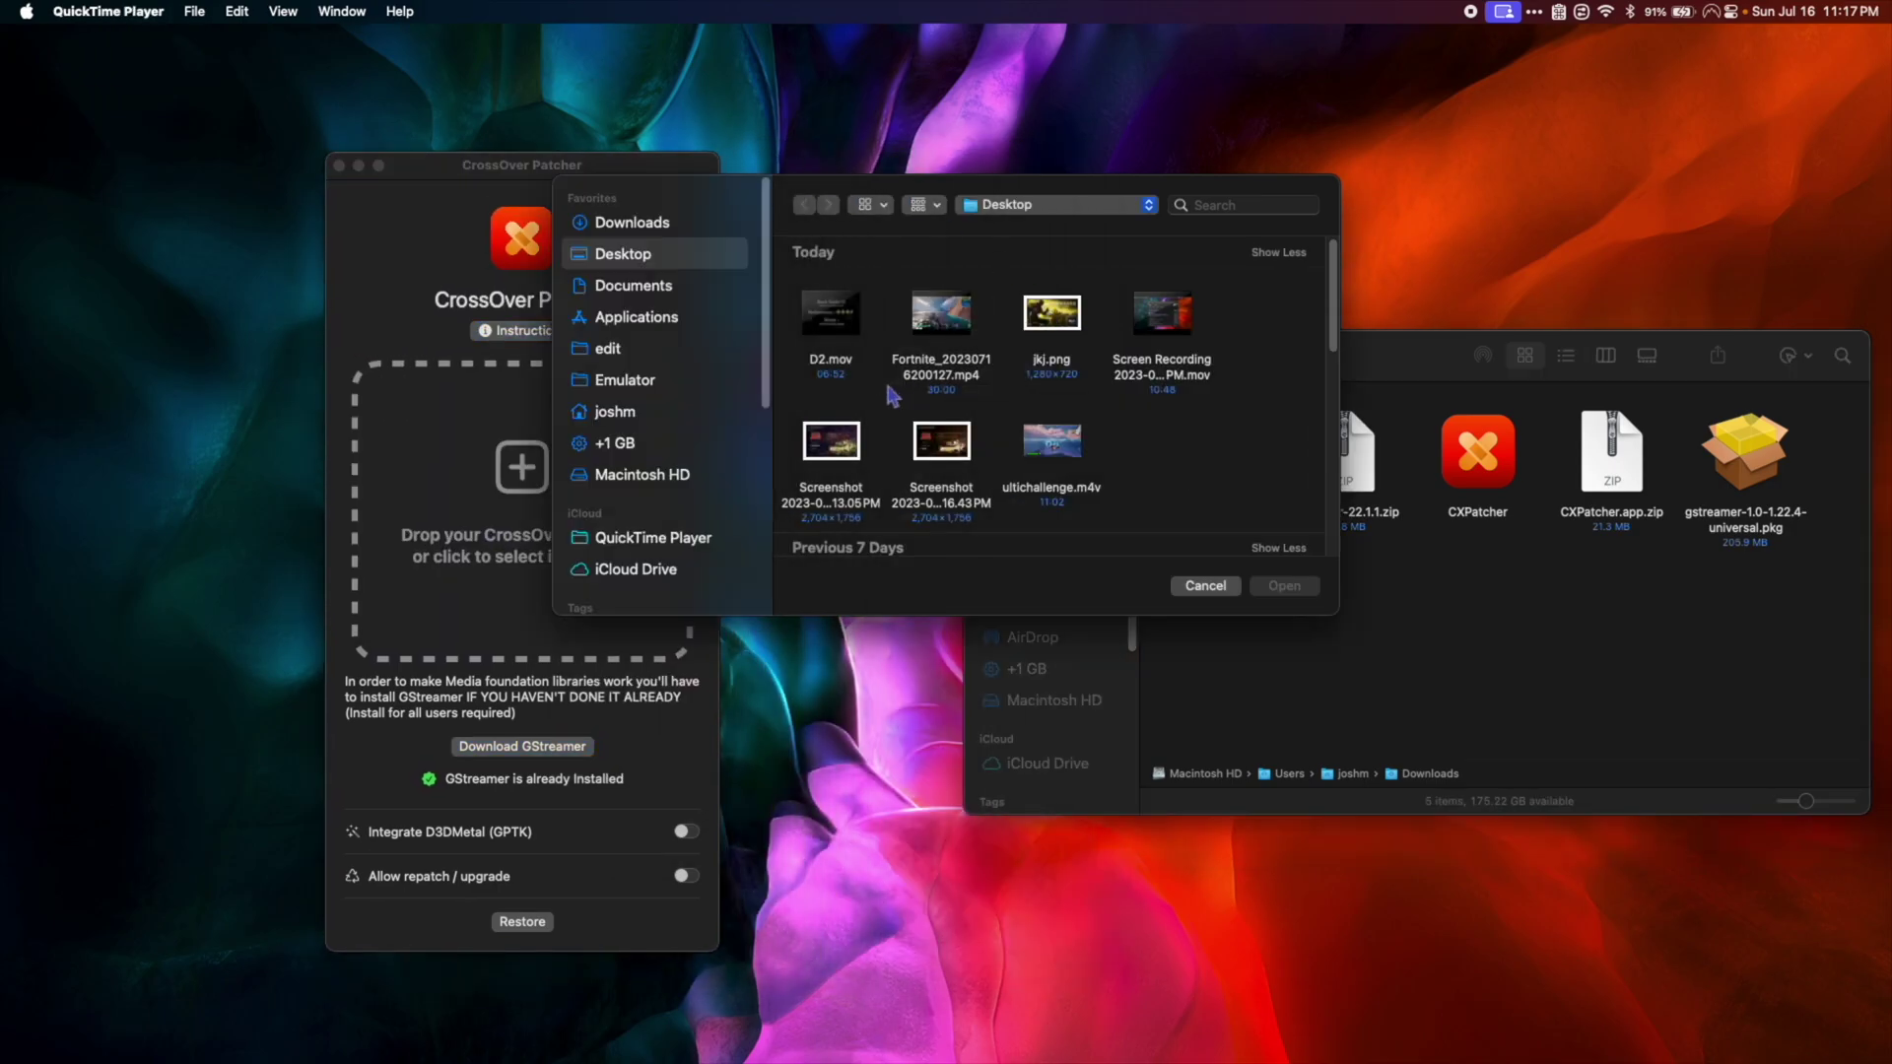
pyautogui.press('Escape')
pyautogui.moveTo(1421, 366); pyautogui.dragTo(1340, 364)
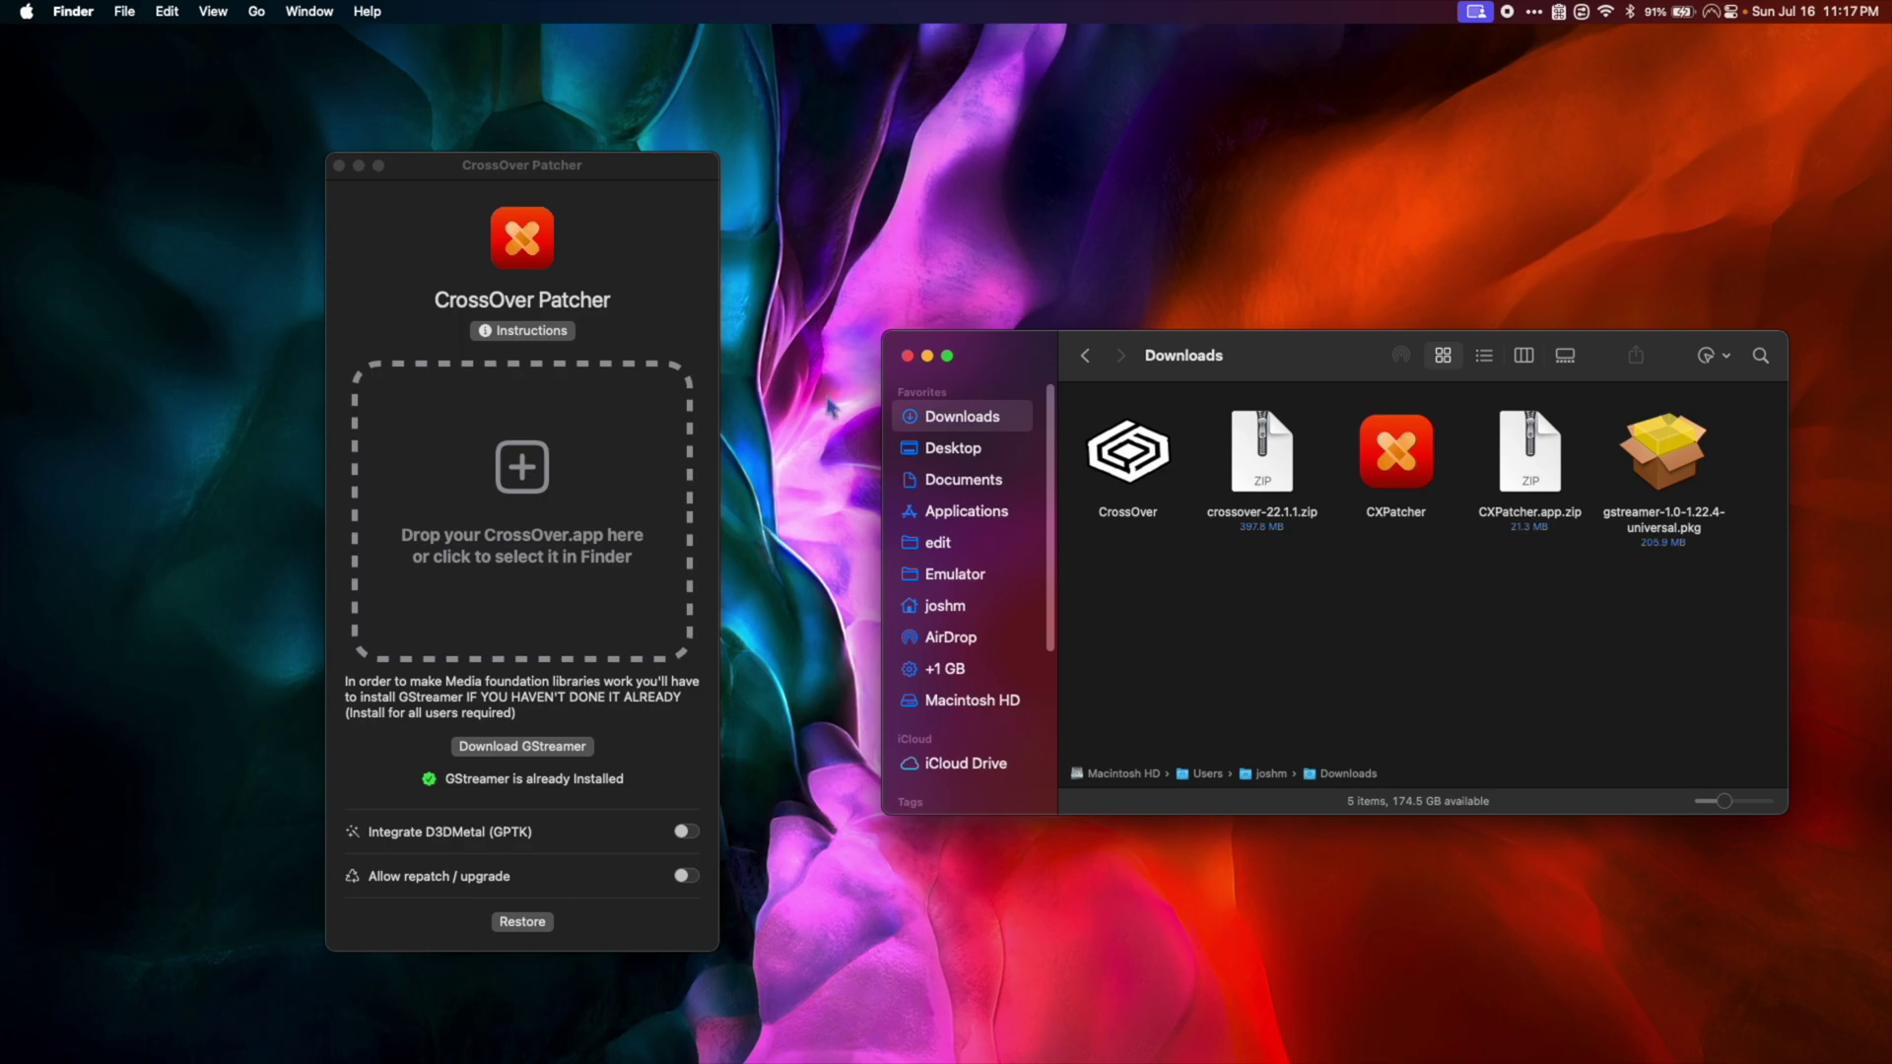
pyautogui.click(906, 356)
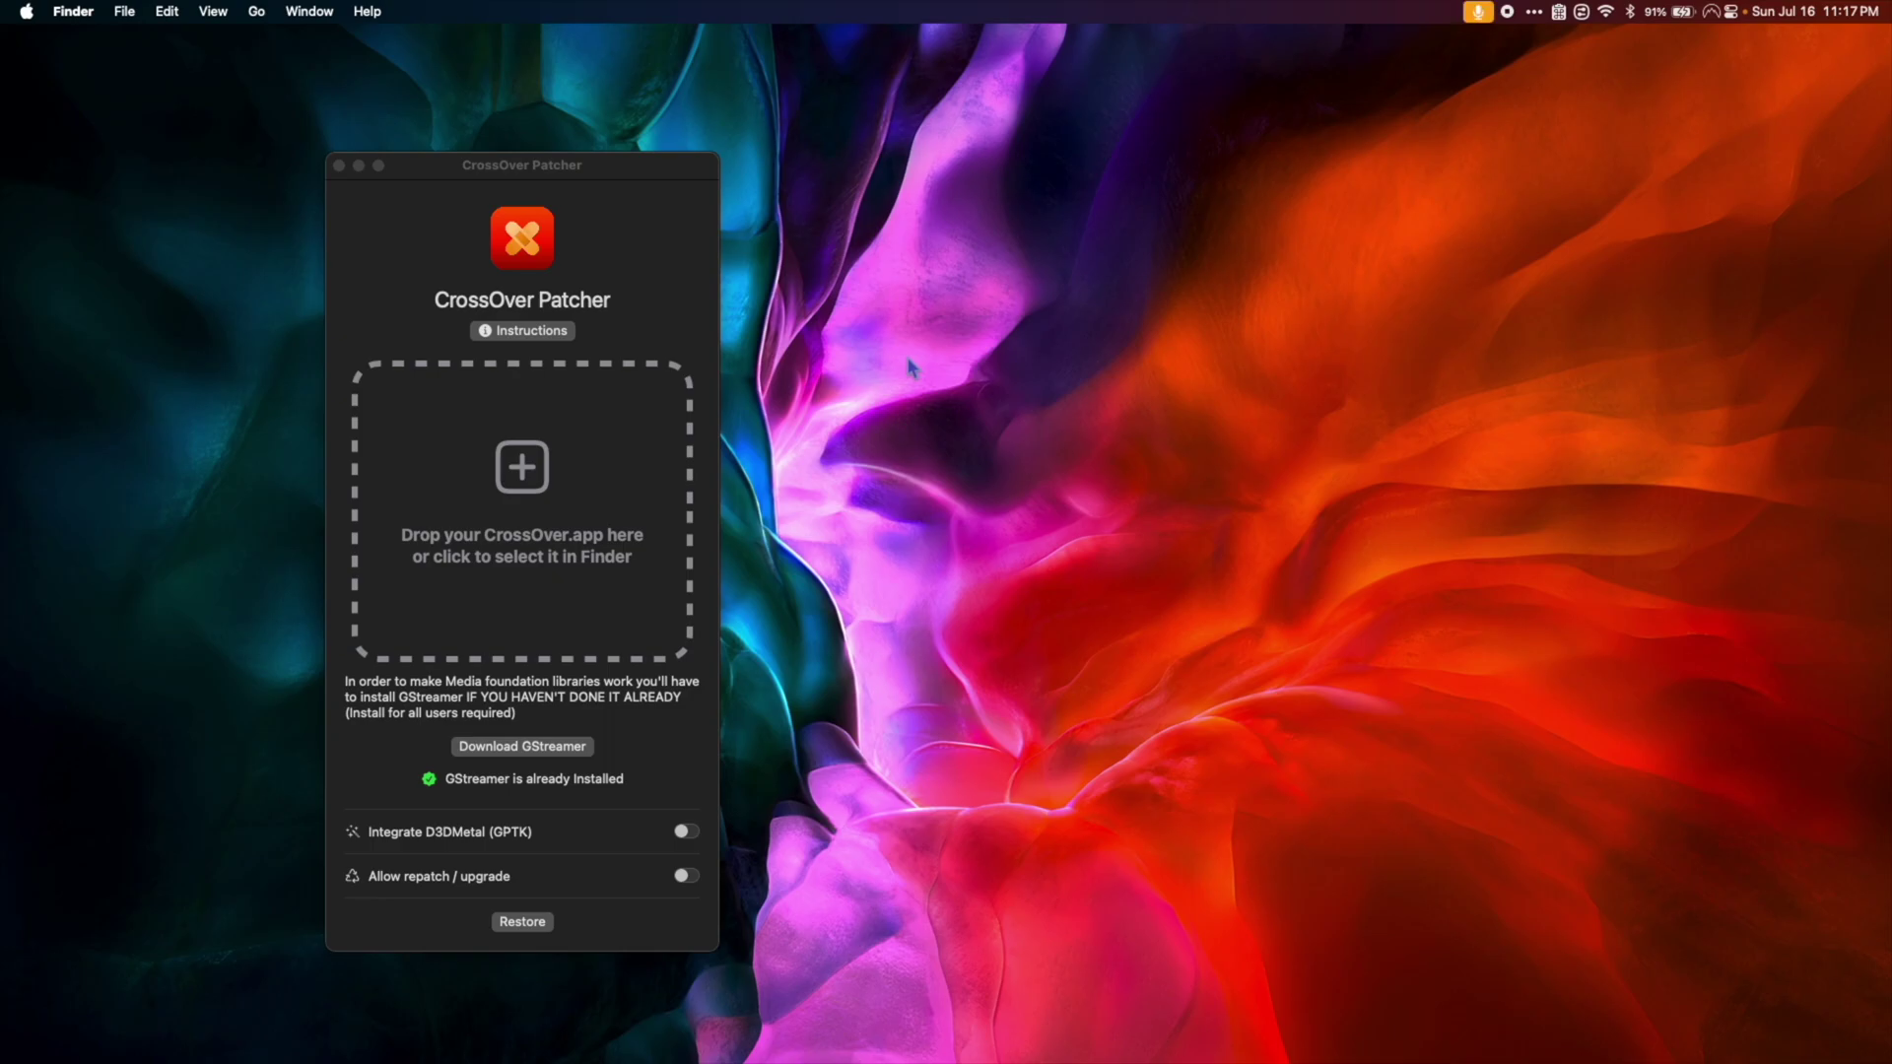
# Open the GStreamer installer package from Downloads, confirming the unverified-package warning
pyautogui.click(510, 1003)
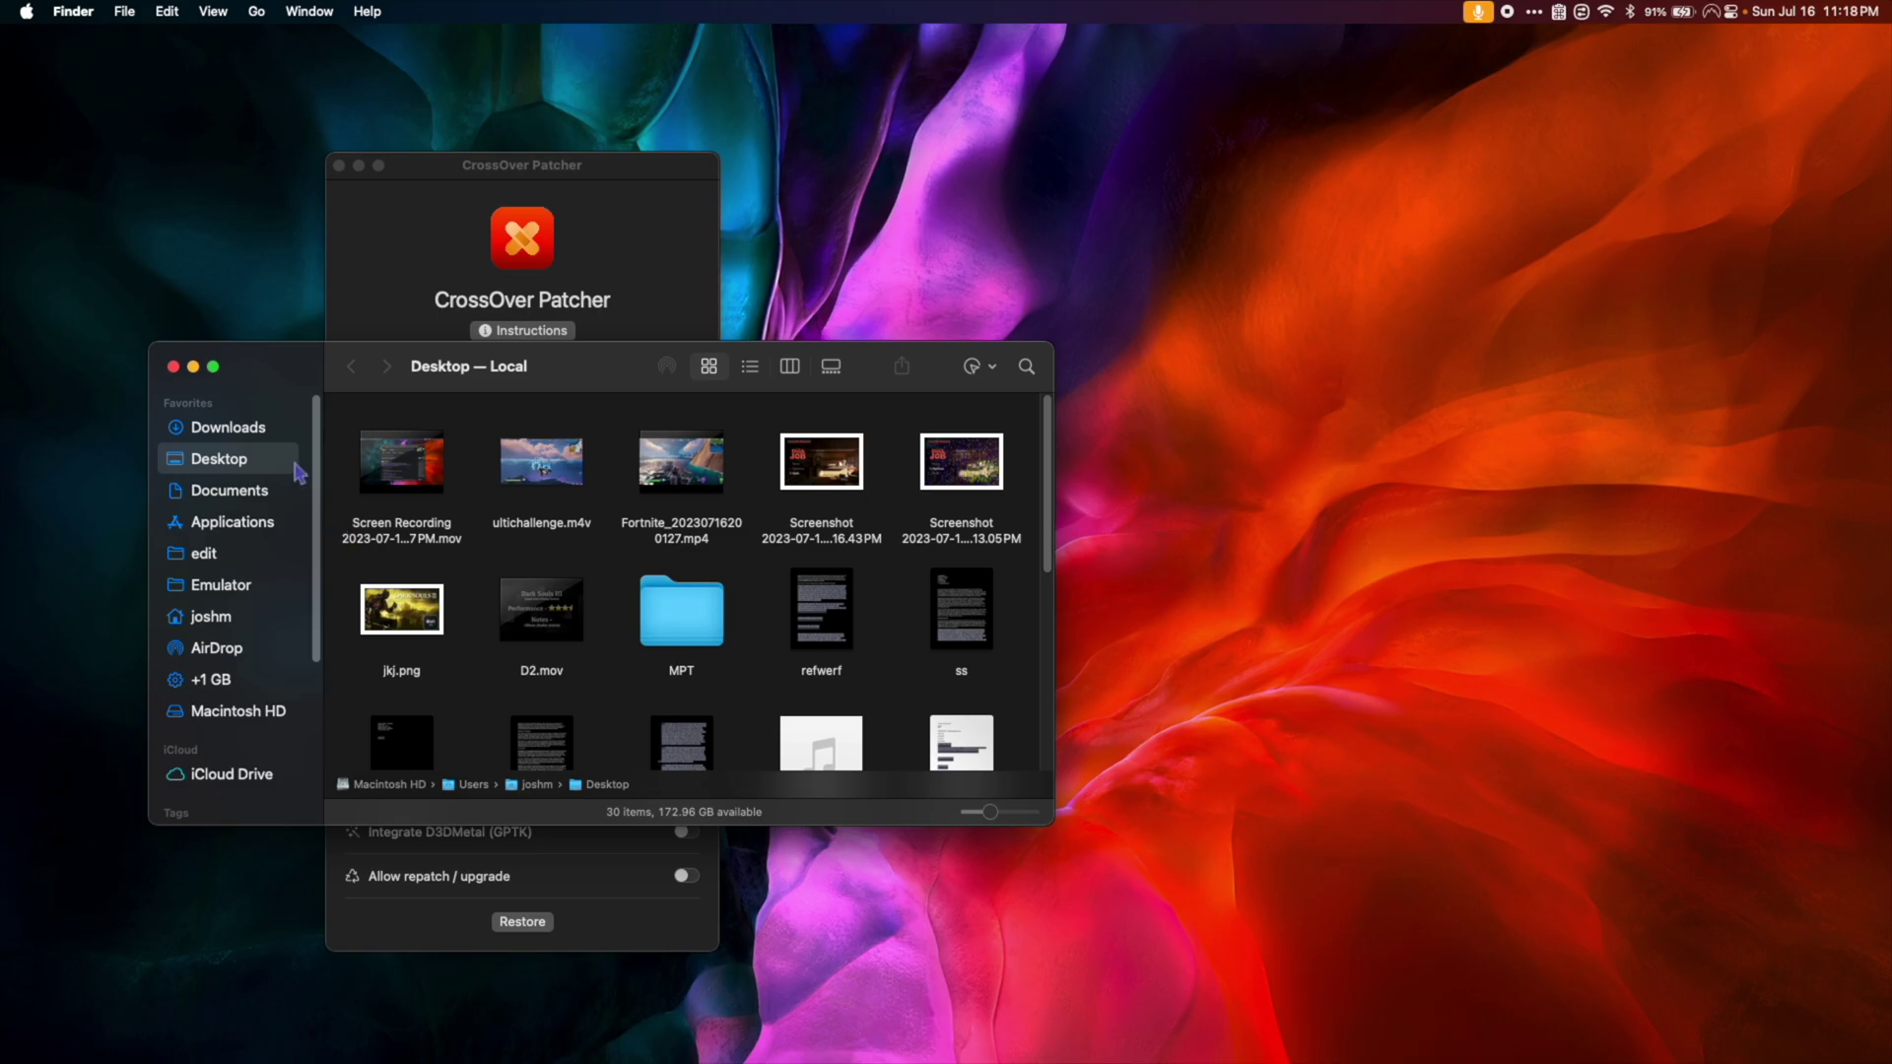
pyautogui.click(228, 426)
pyautogui.rightClick(921, 471)
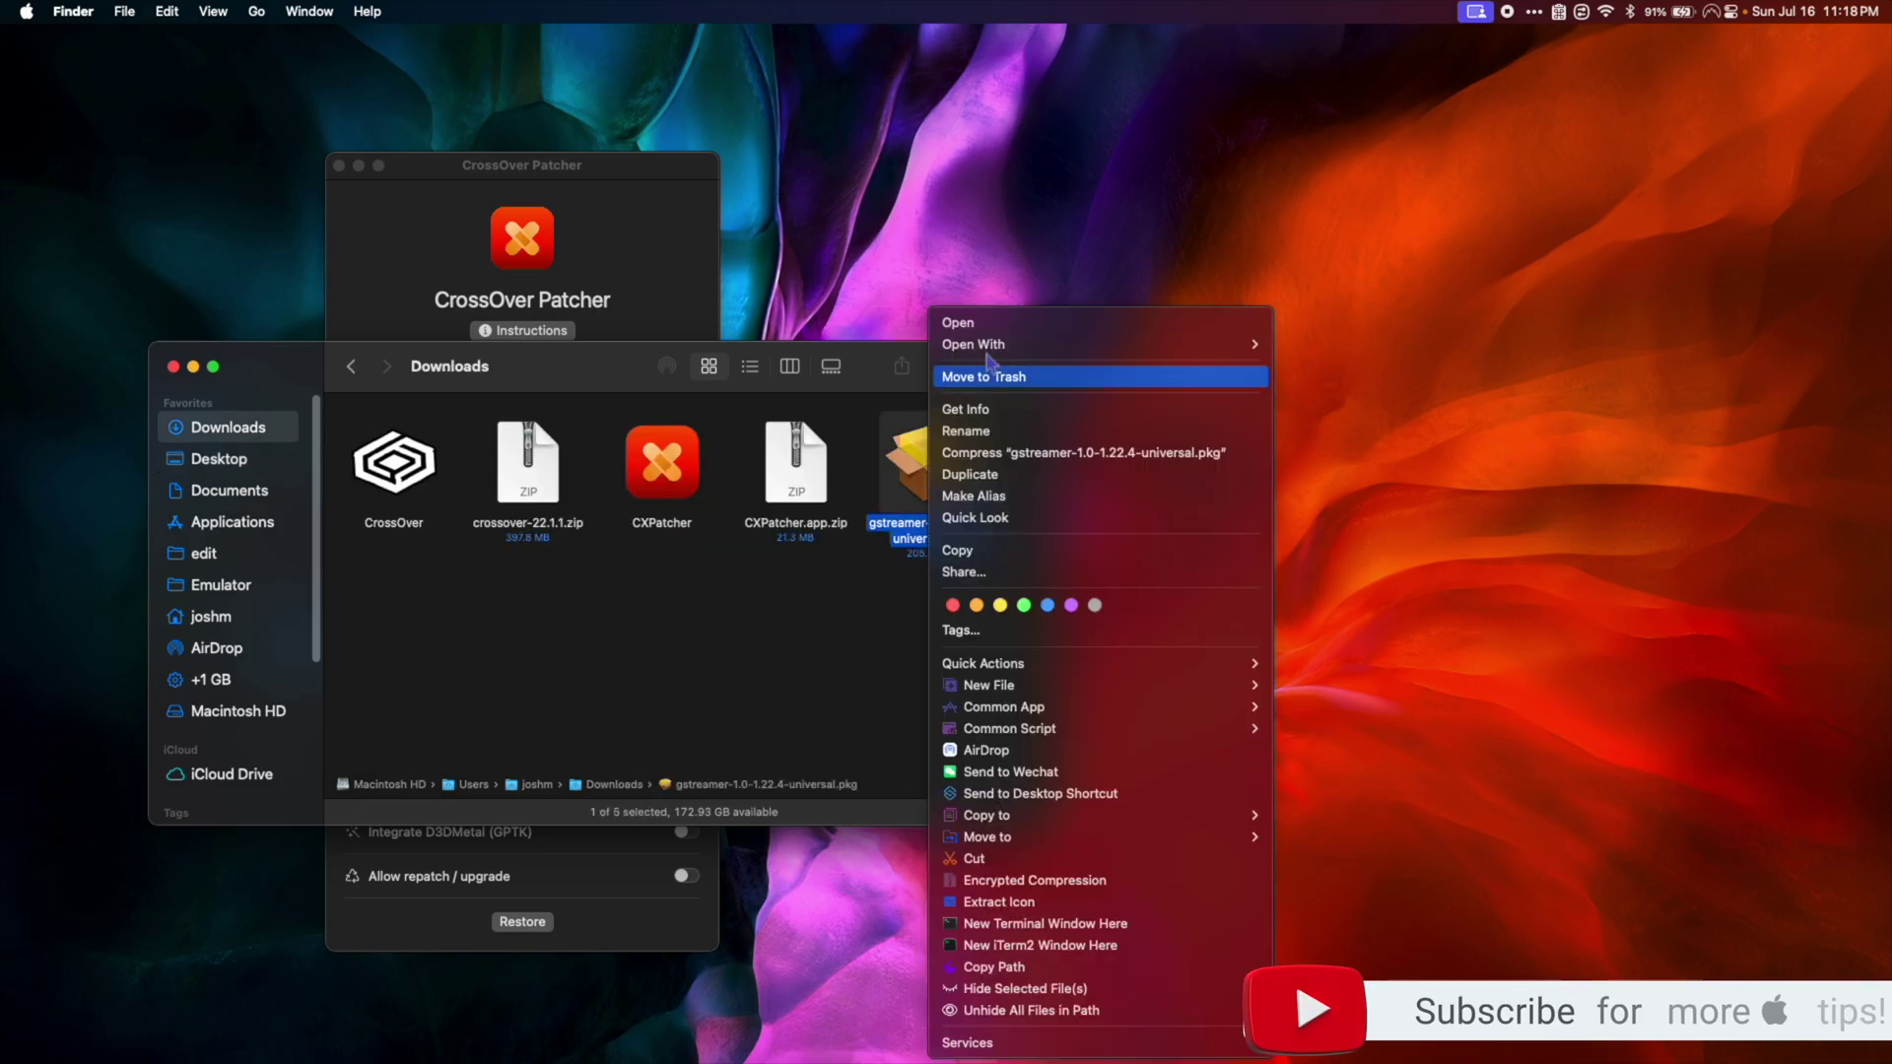
pyautogui.click(999, 325)
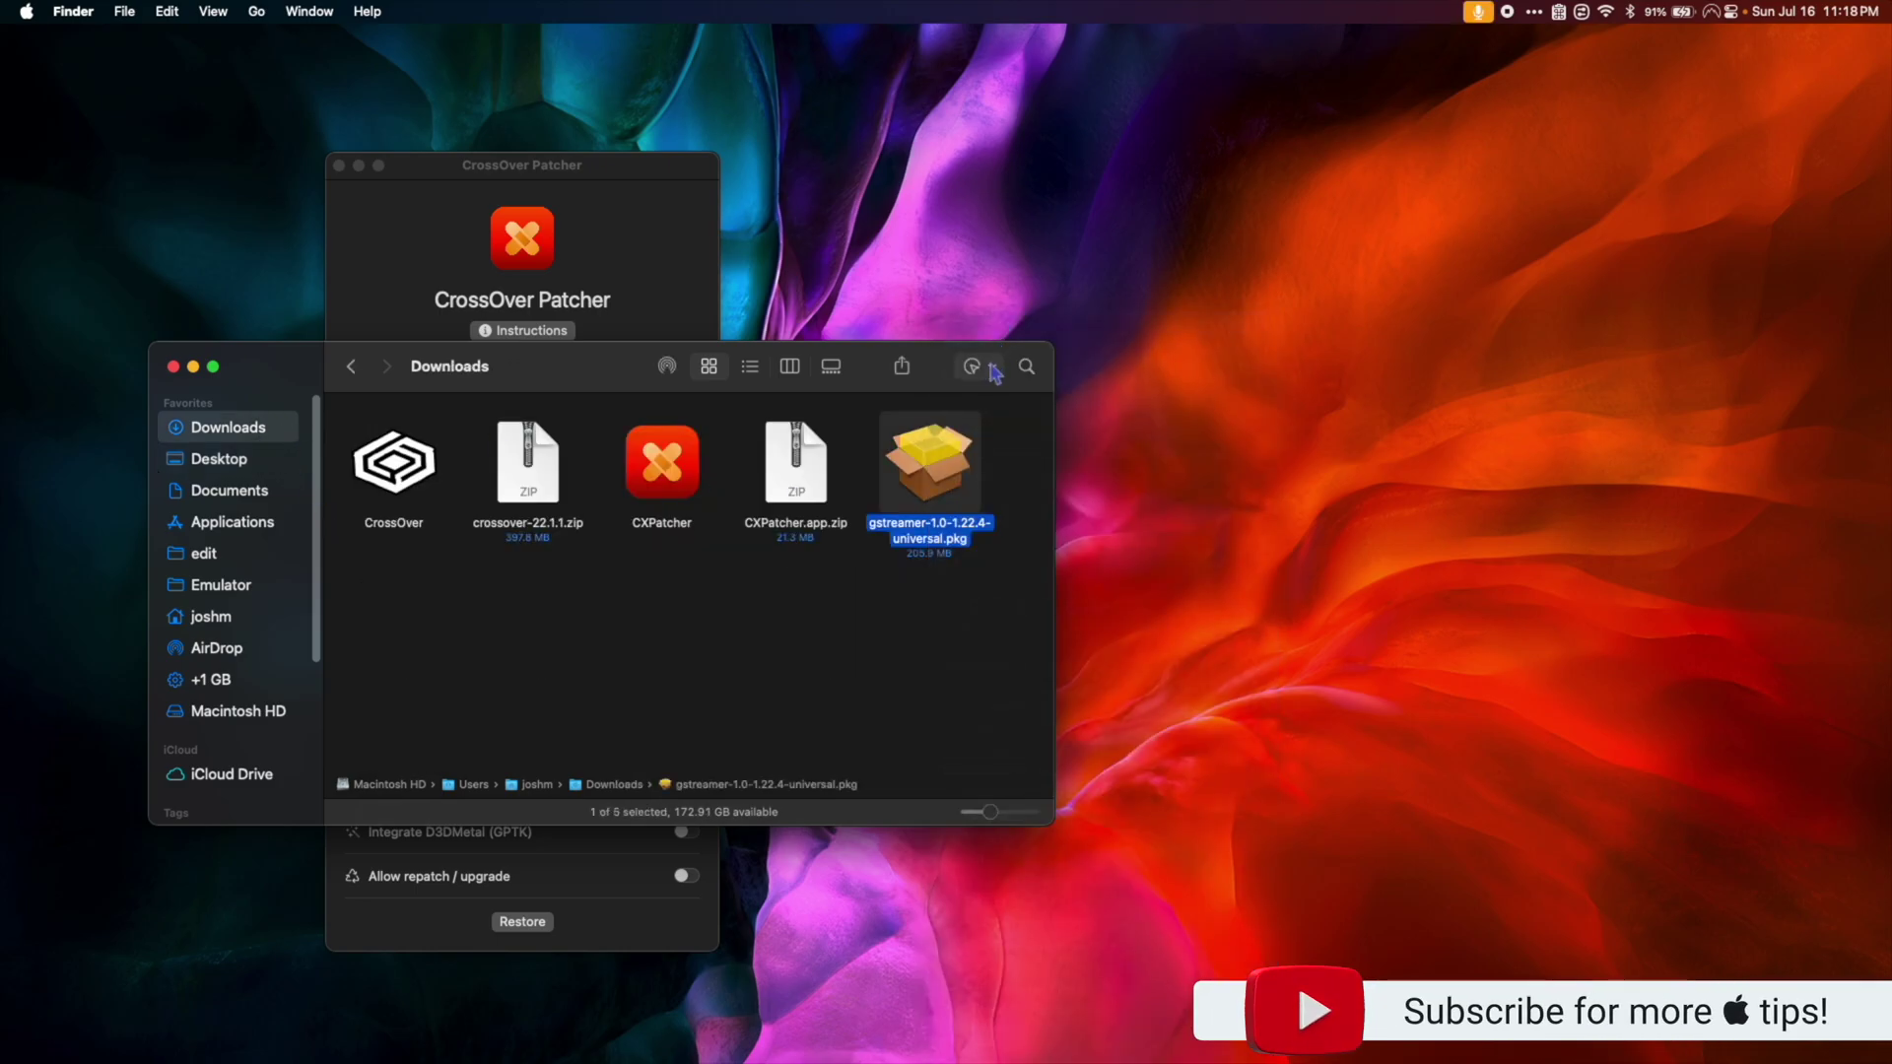
pyautogui.click(884, 529)
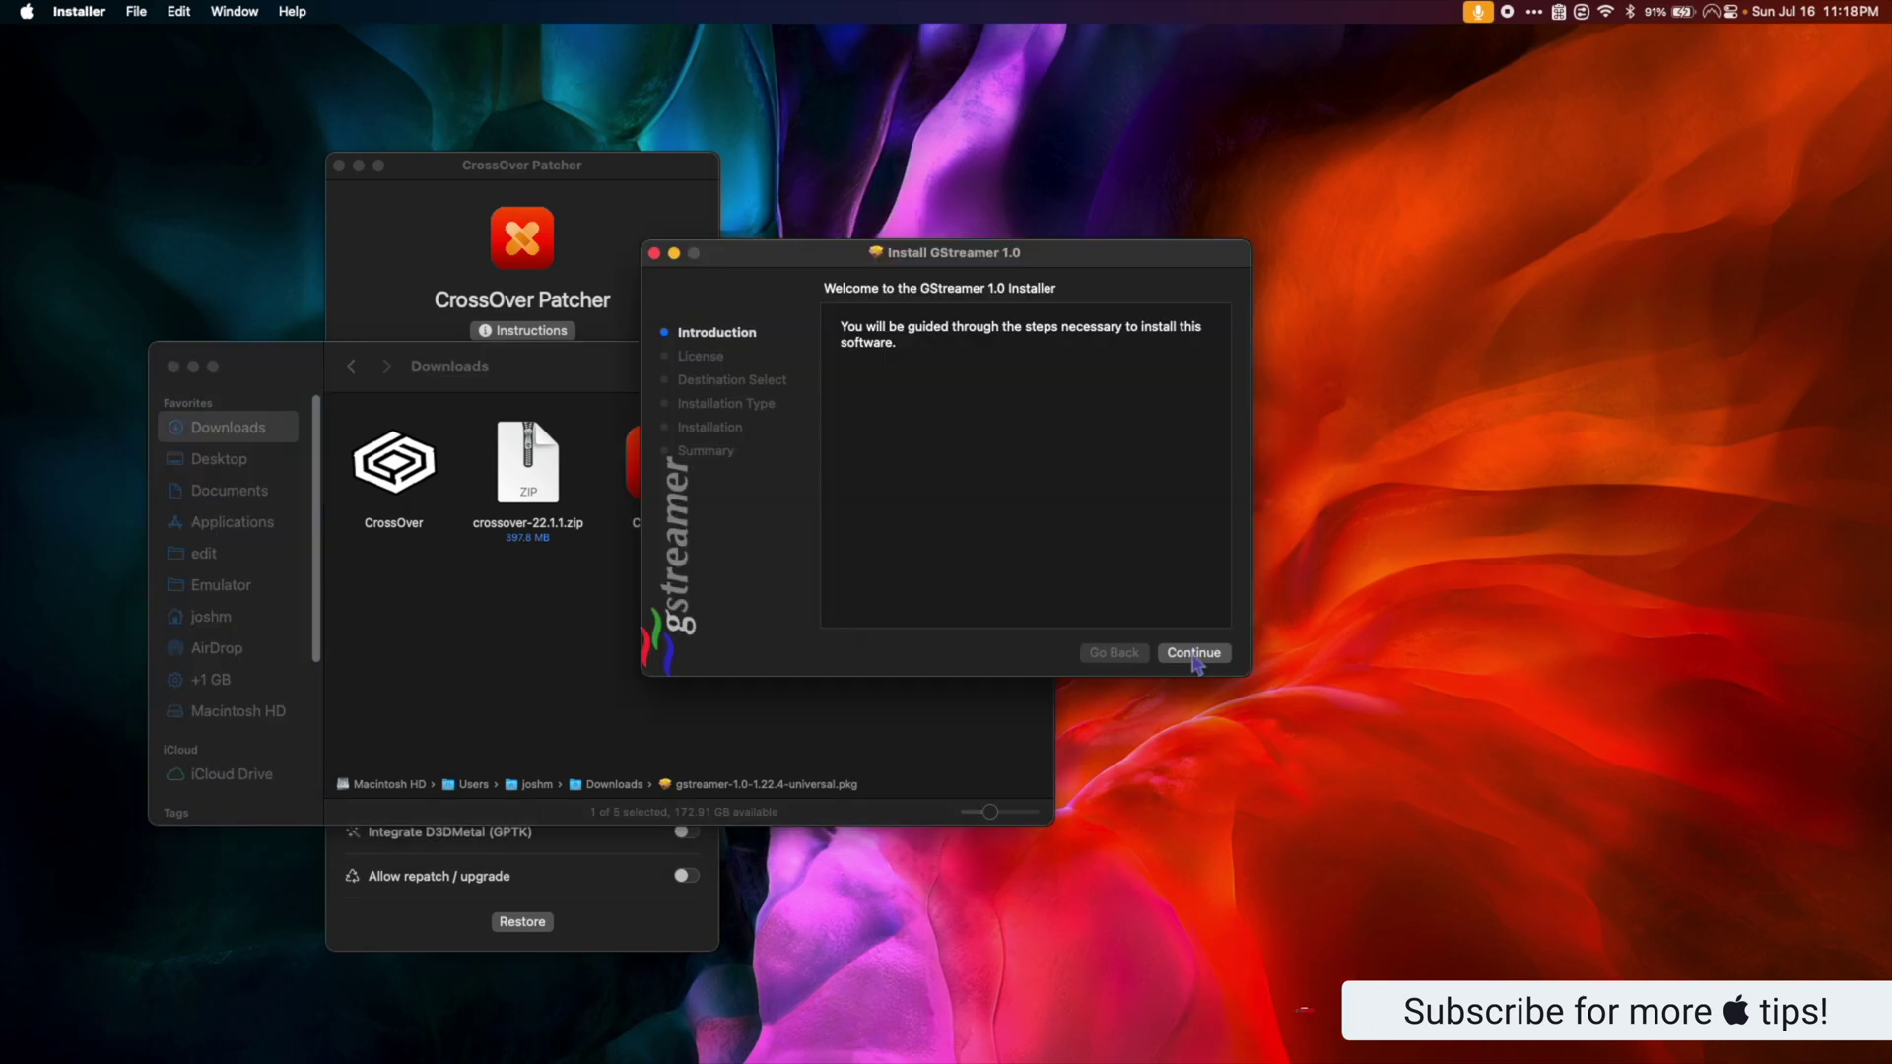
# Install GStreamer 1.0 for all users after agreeing to its license, then trash the package
pyautogui.click(1193, 655)
pyautogui.click(1193, 655)
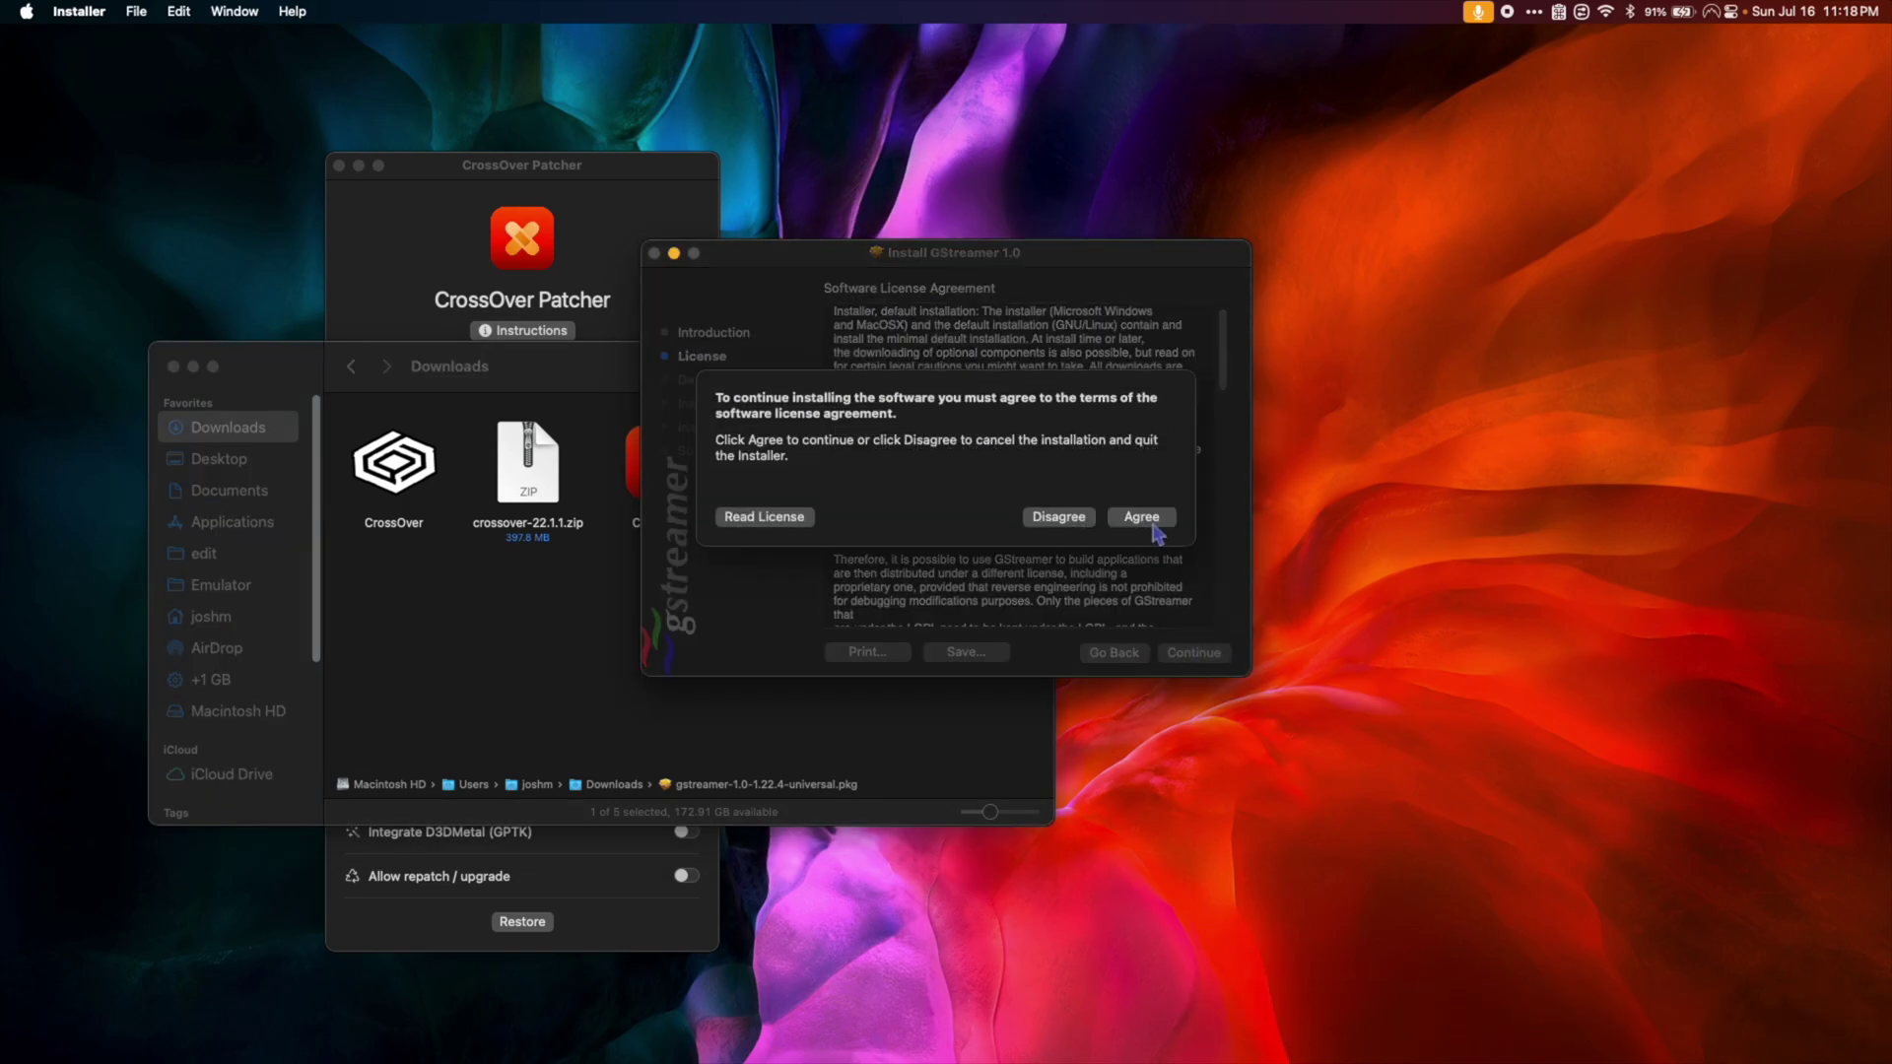
pyautogui.click(1222, 512)
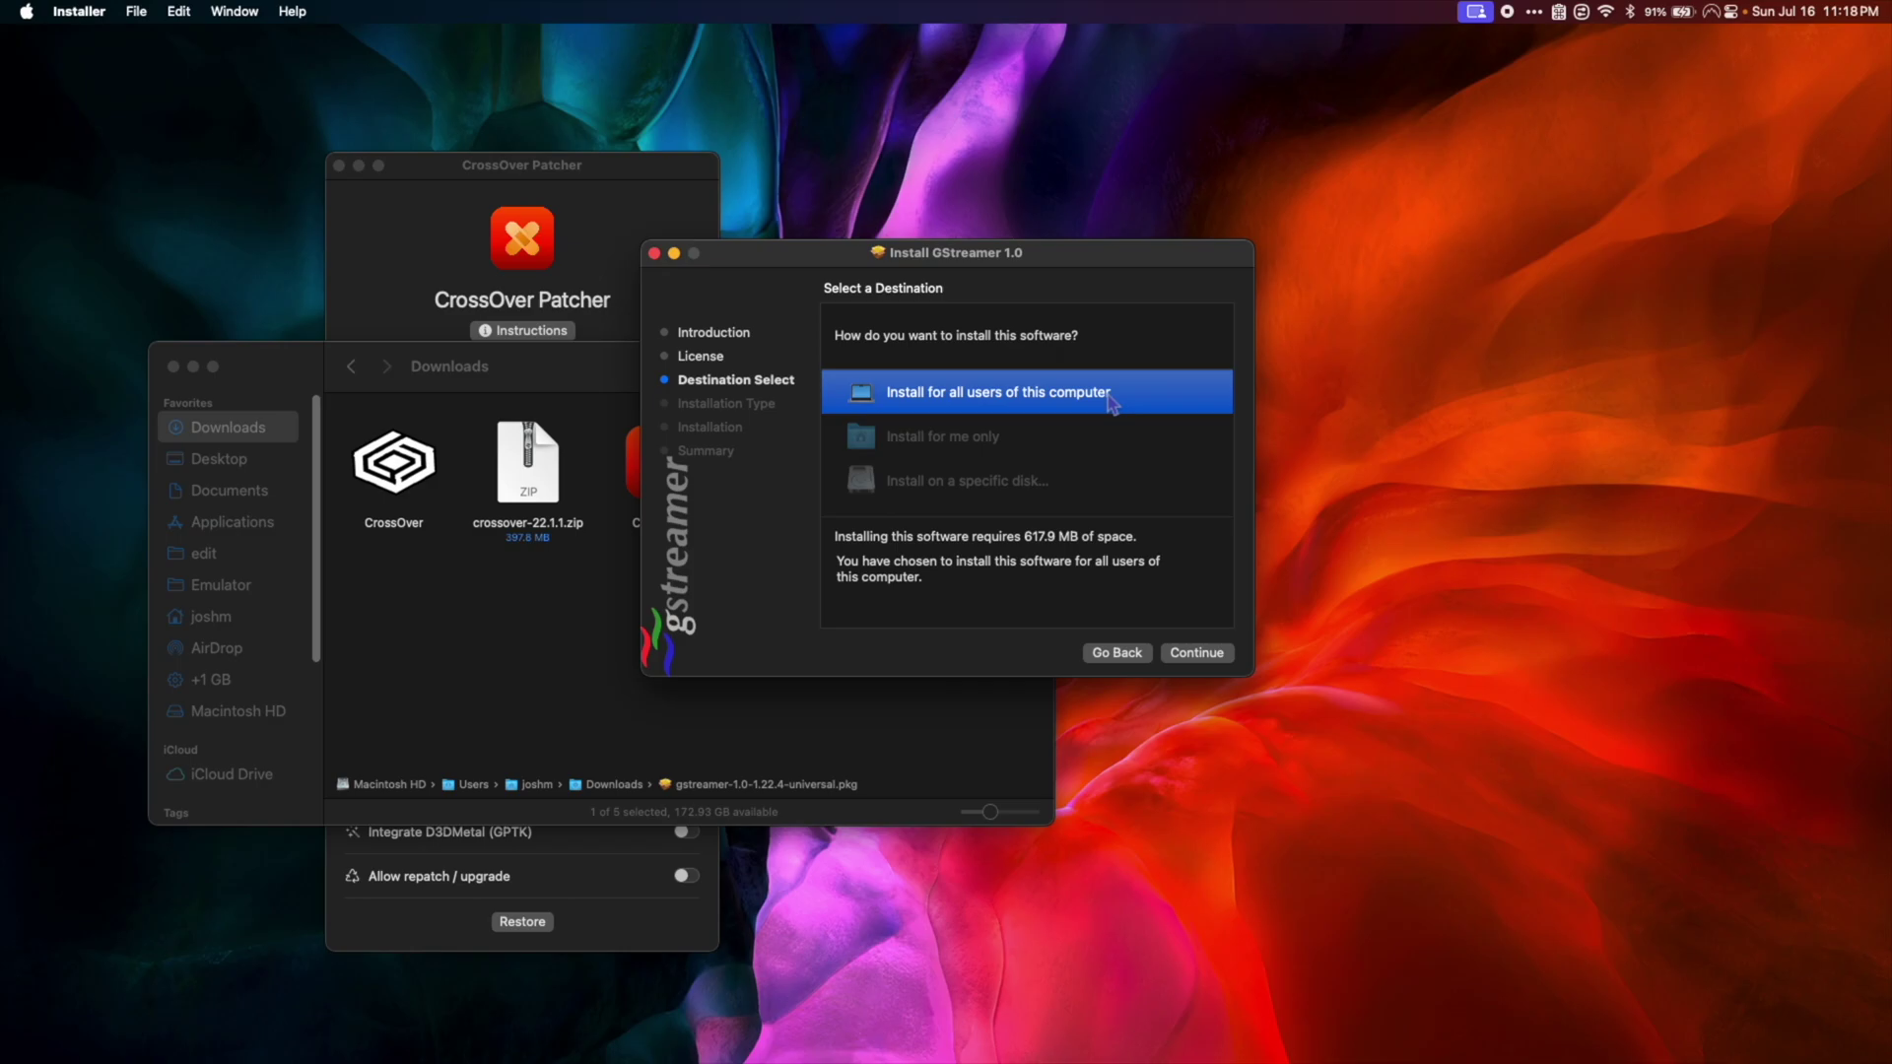
pyautogui.click(1197, 654)
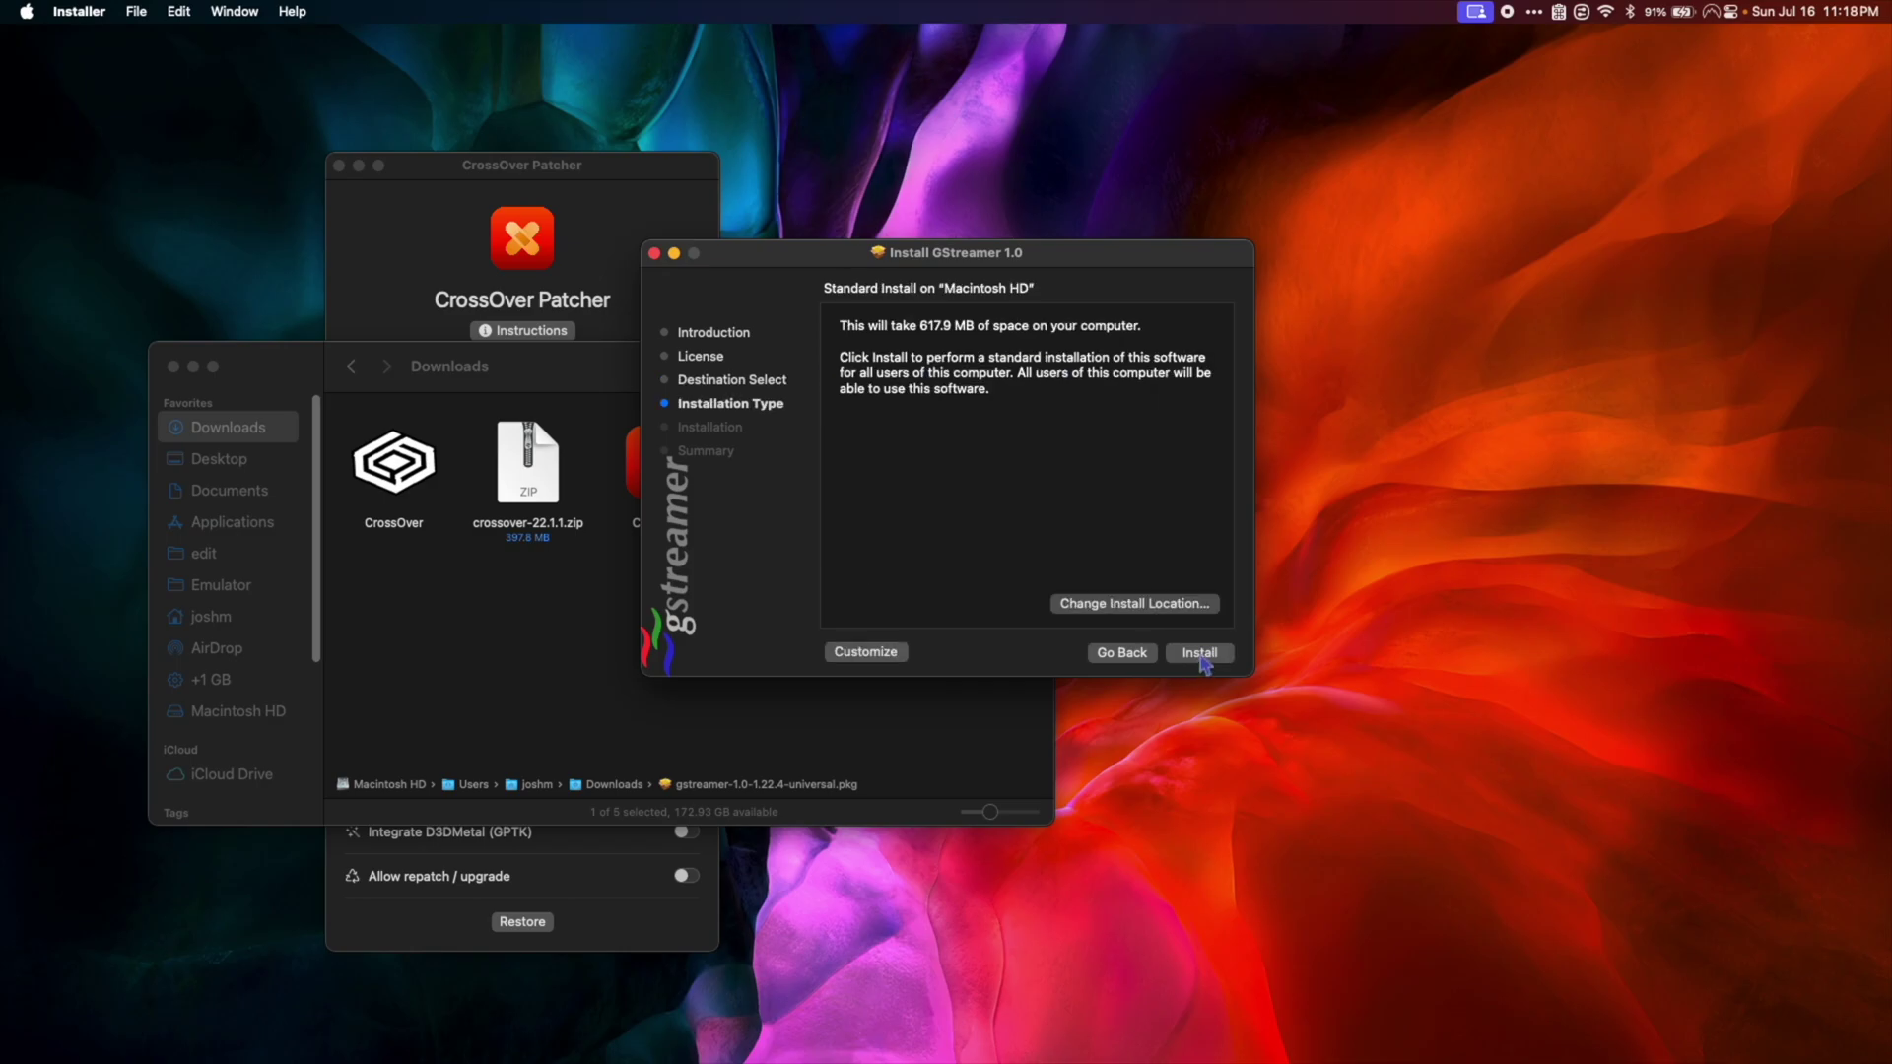
pyautogui.click(1201, 654)
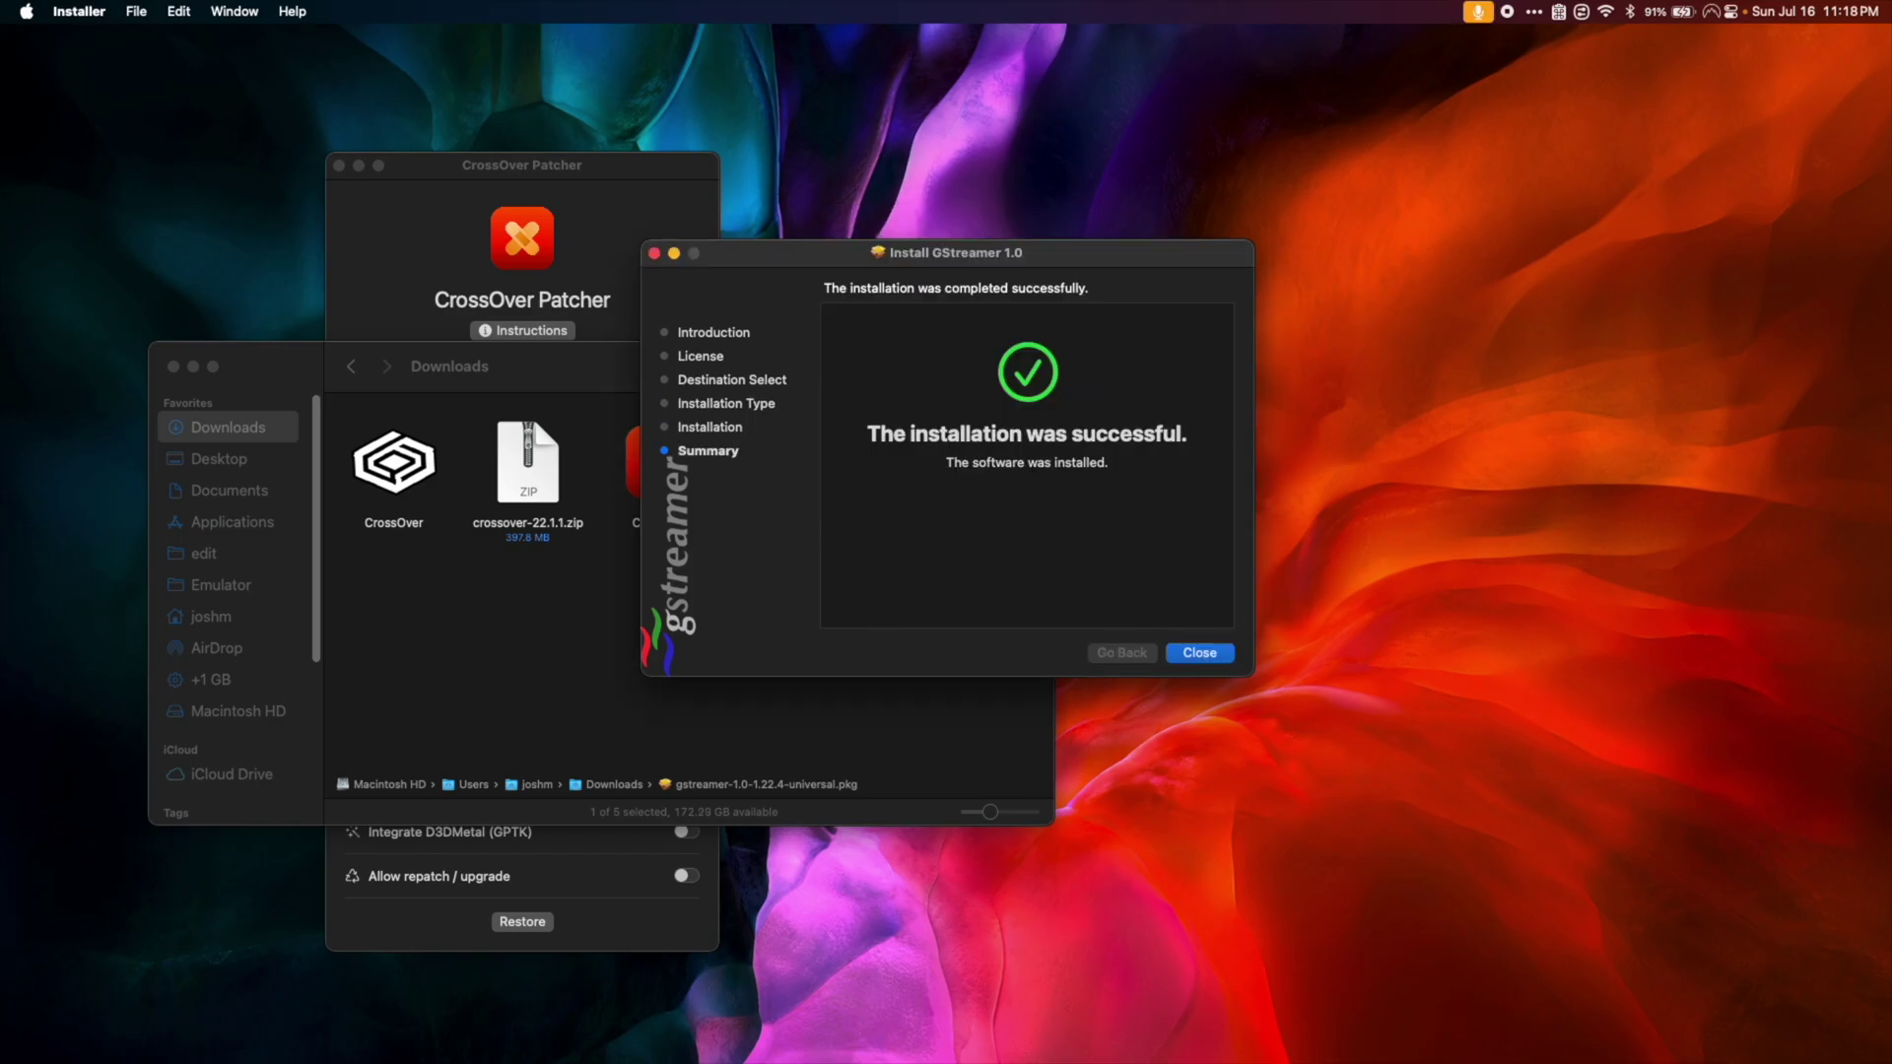
pyautogui.click(1201, 656)
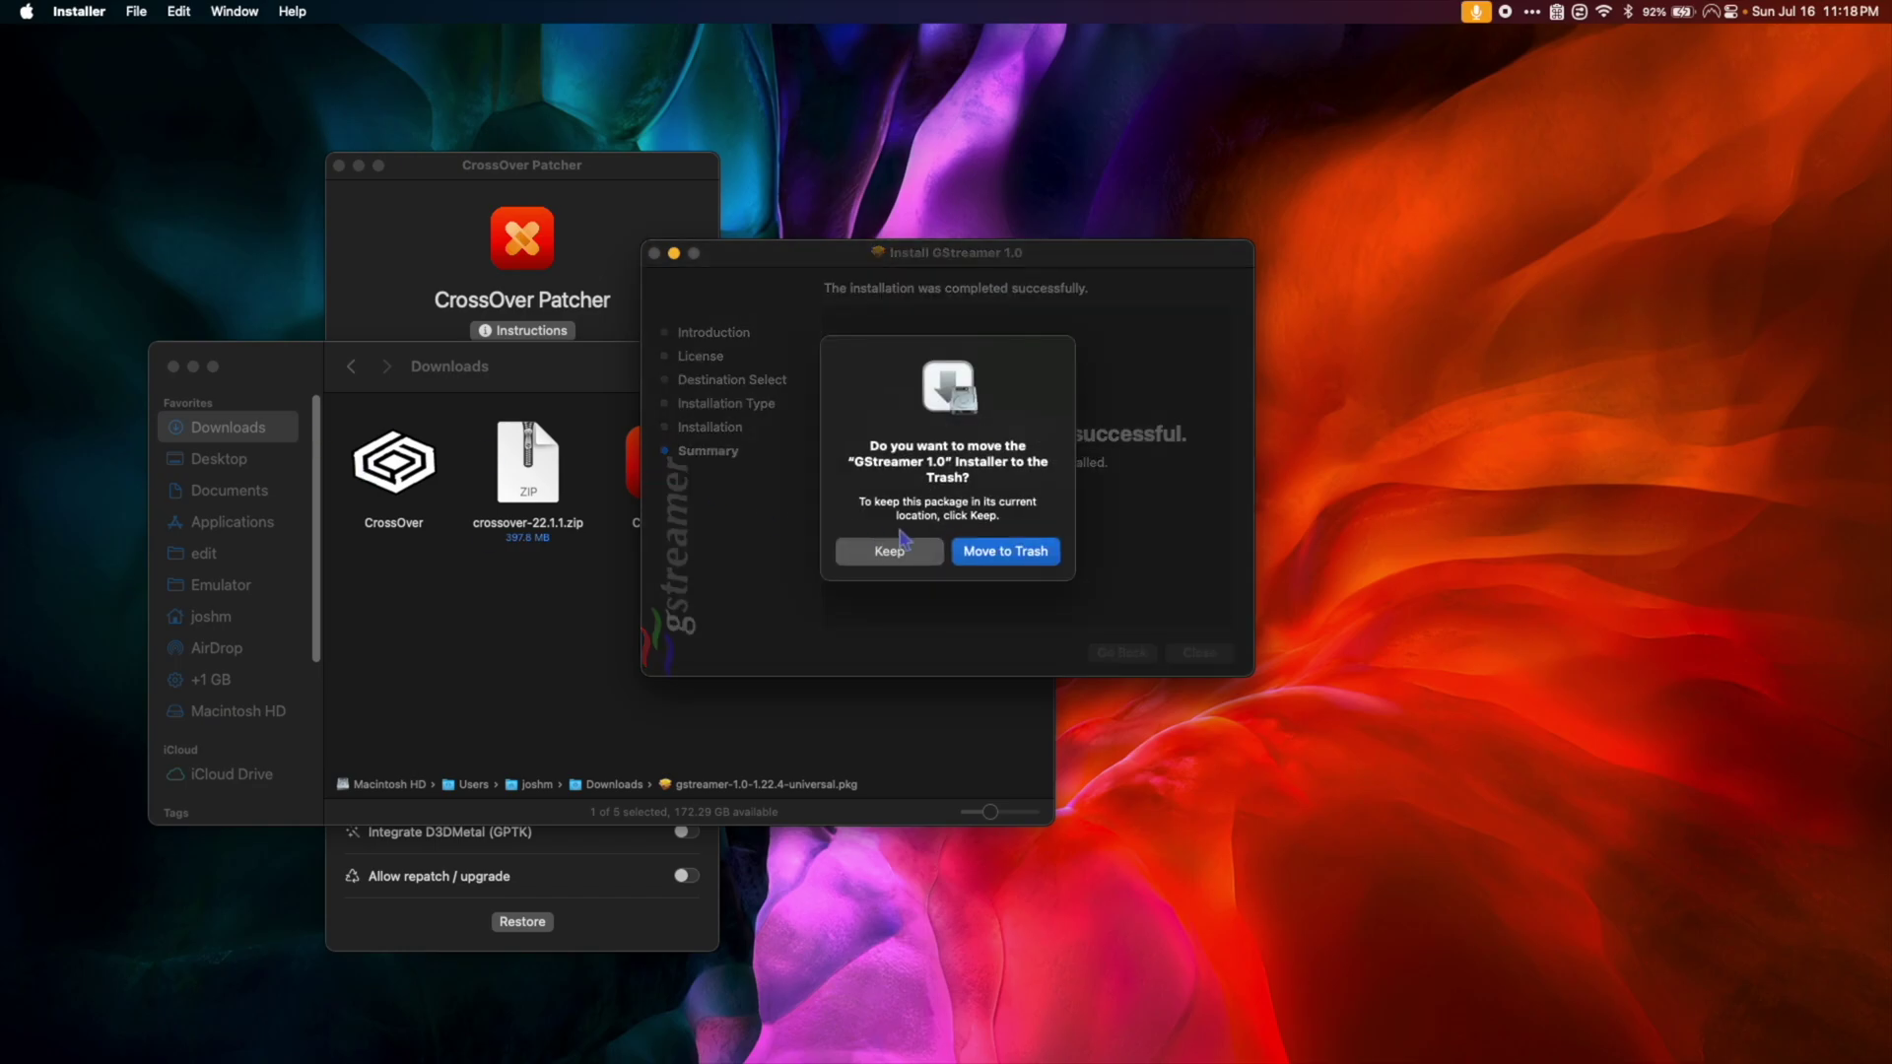
pyautogui.click(1025, 555)
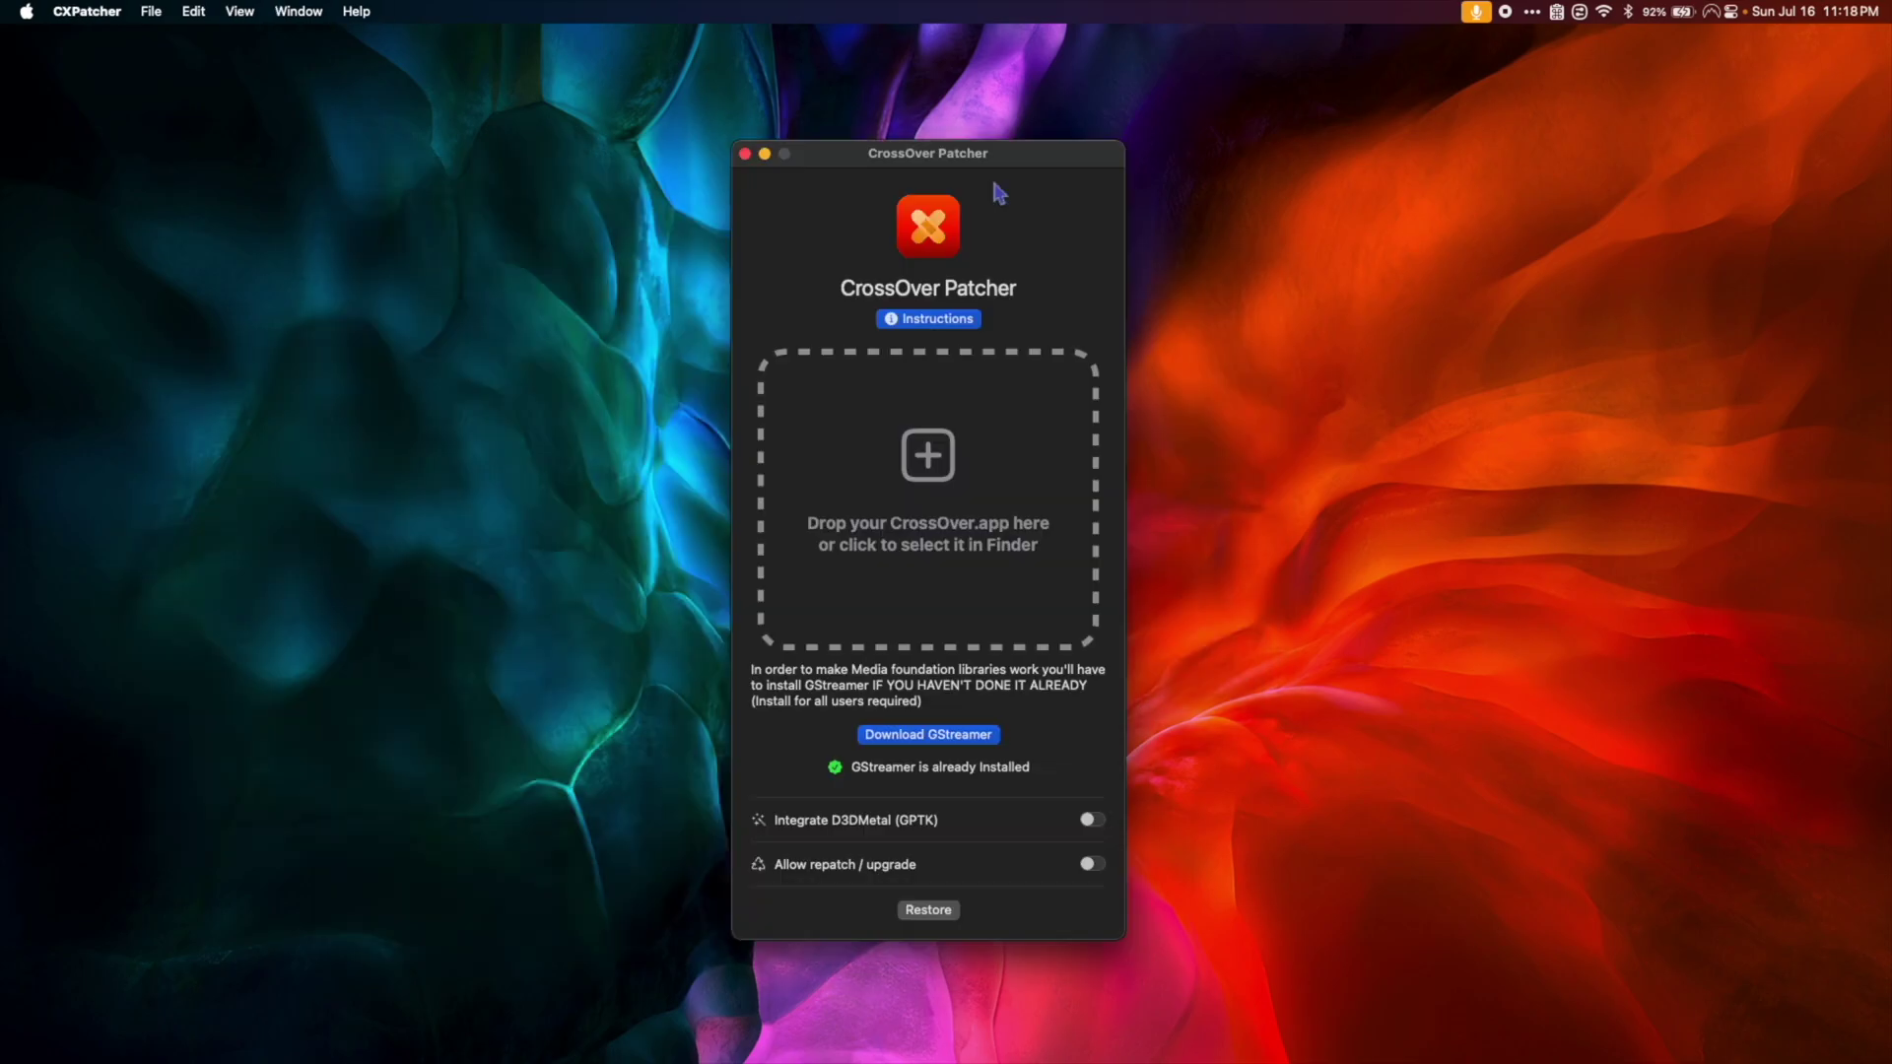
# Sign in to Apple Developer downloads in Safari and download Game porting toolkit beta 1.0.2's .dmg
pyautogui.click(579, 1003)
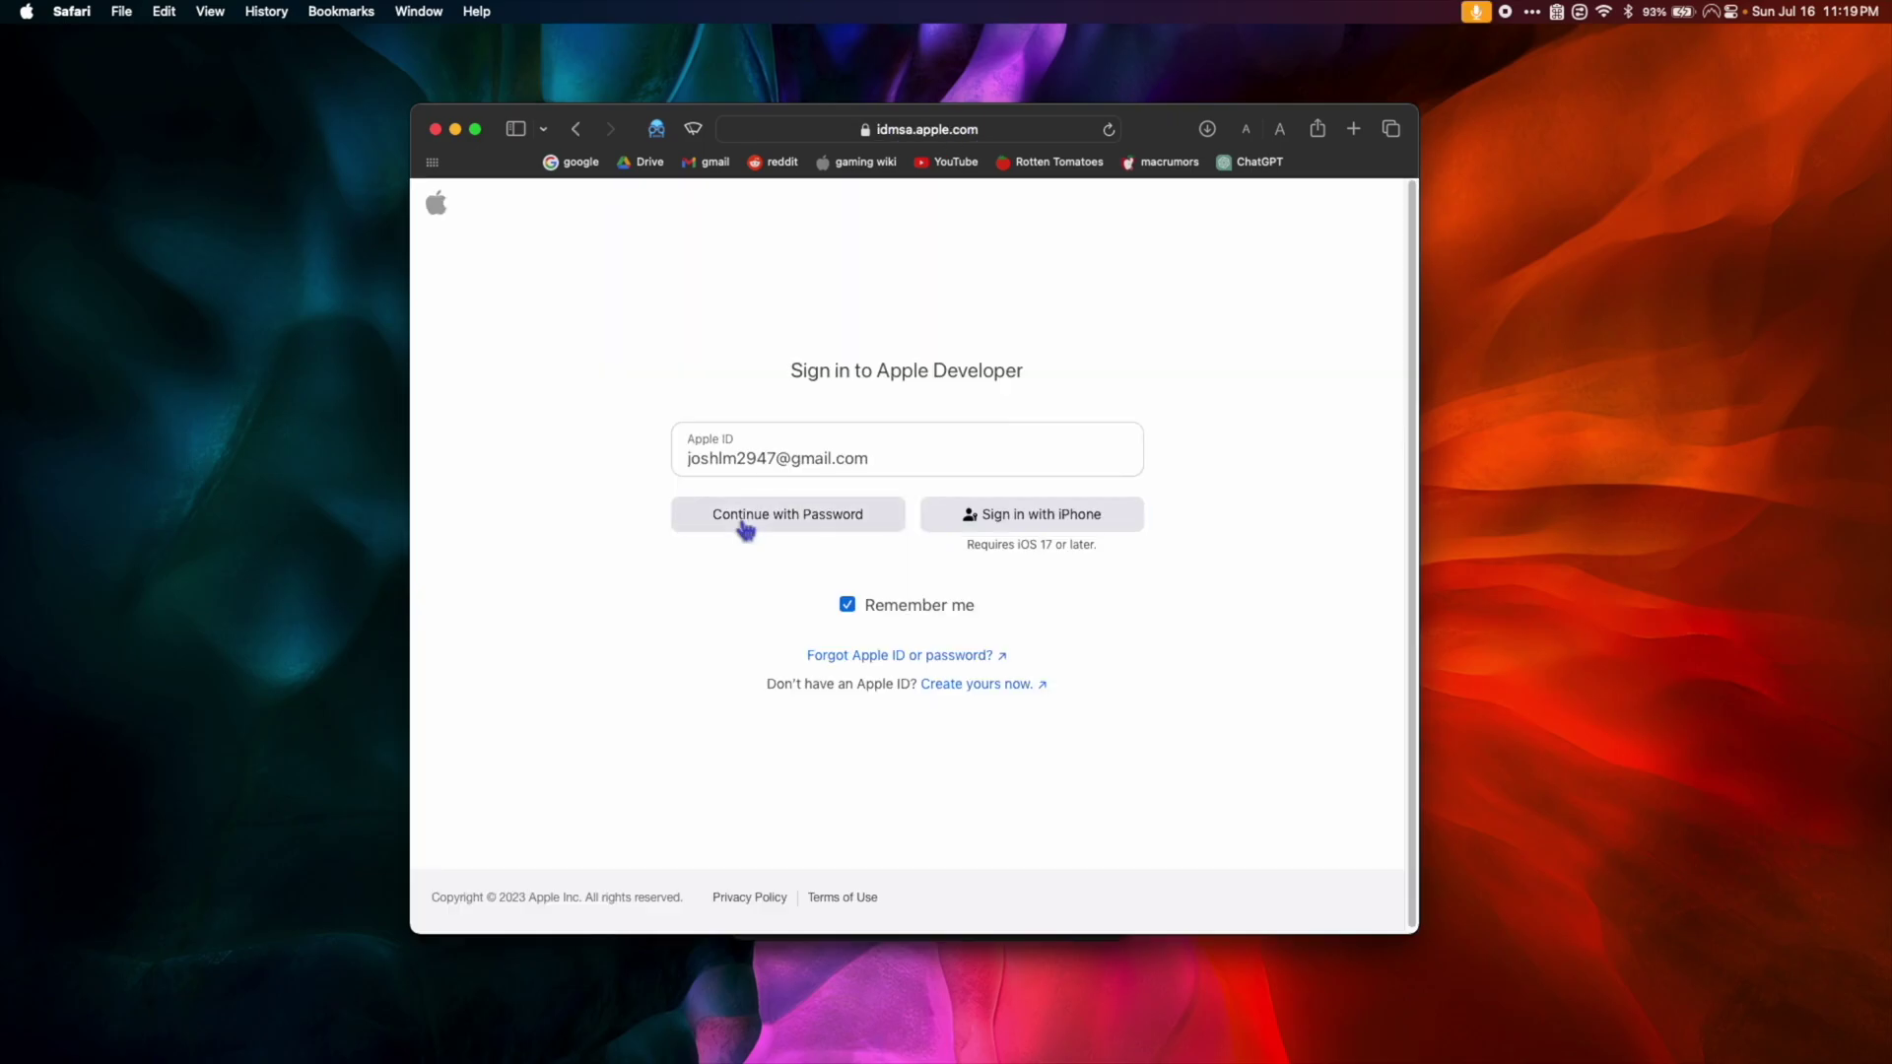
pyautogui.click(740, 522)
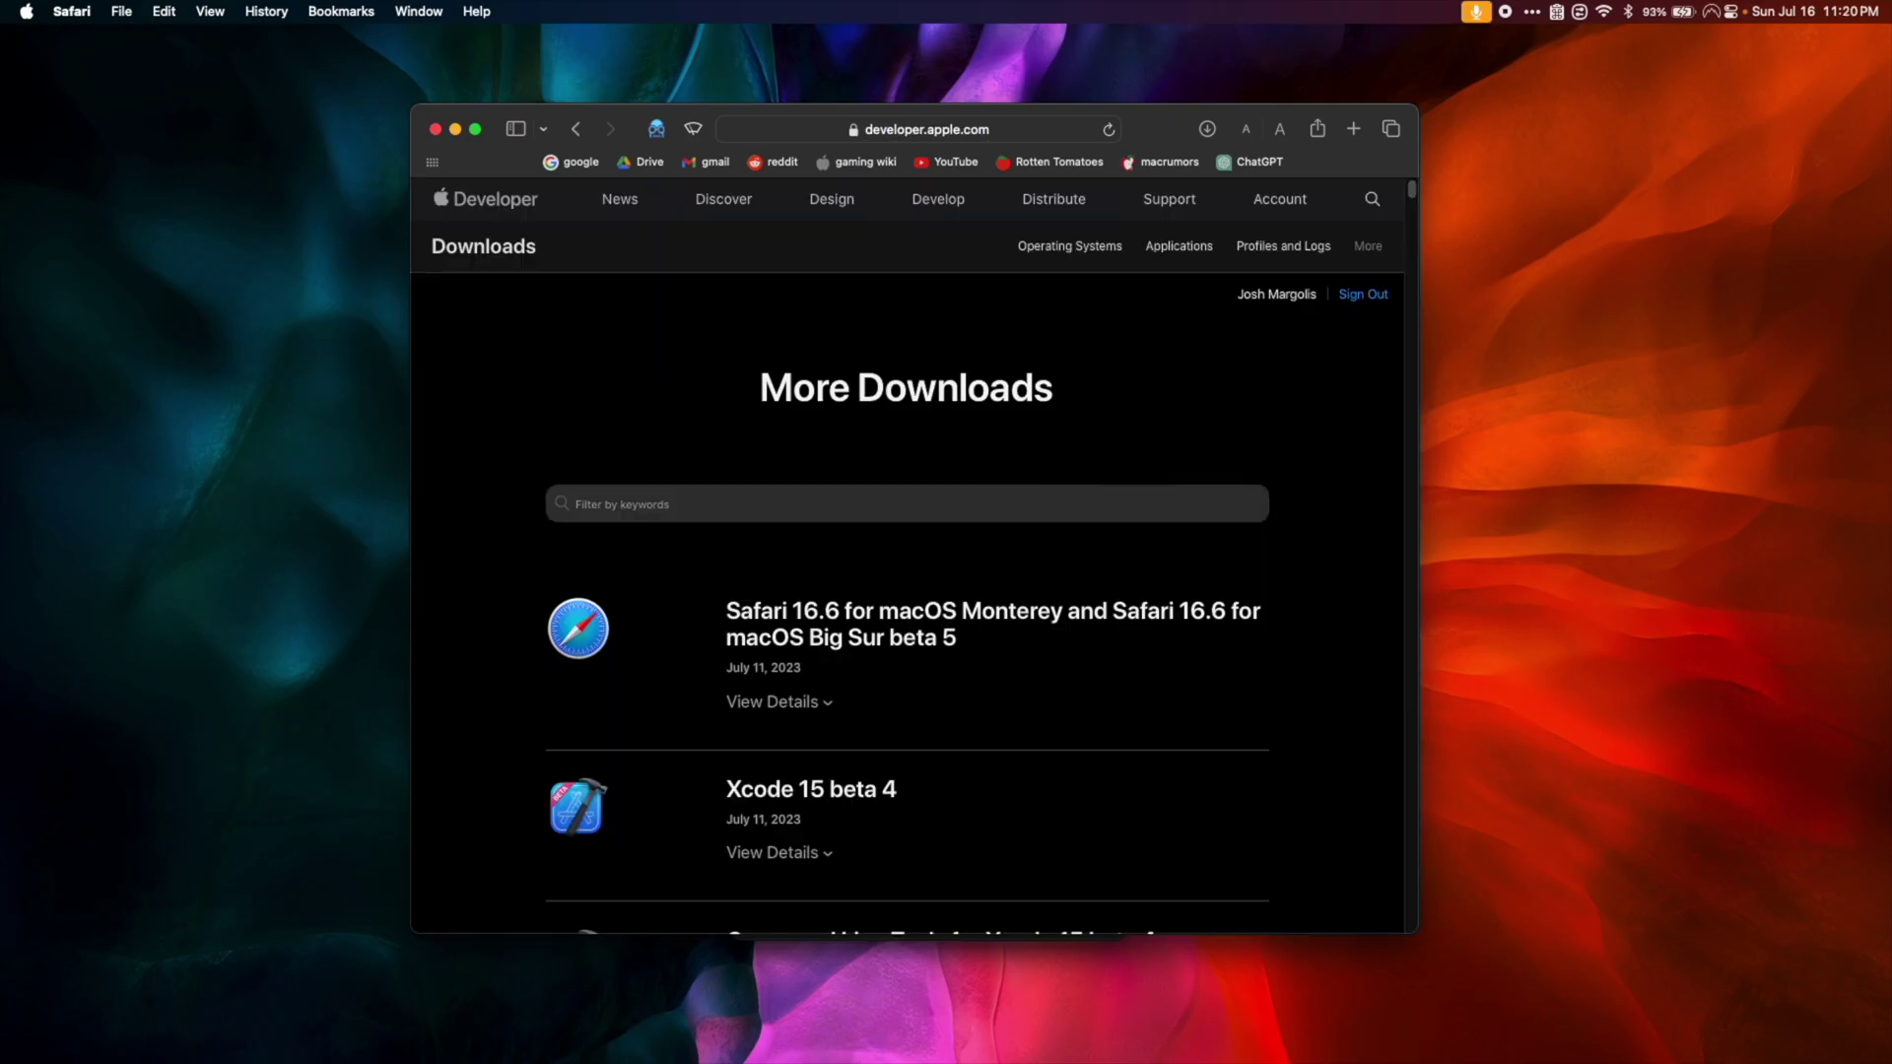
pyautogui.scroll(-11, 908, 557)
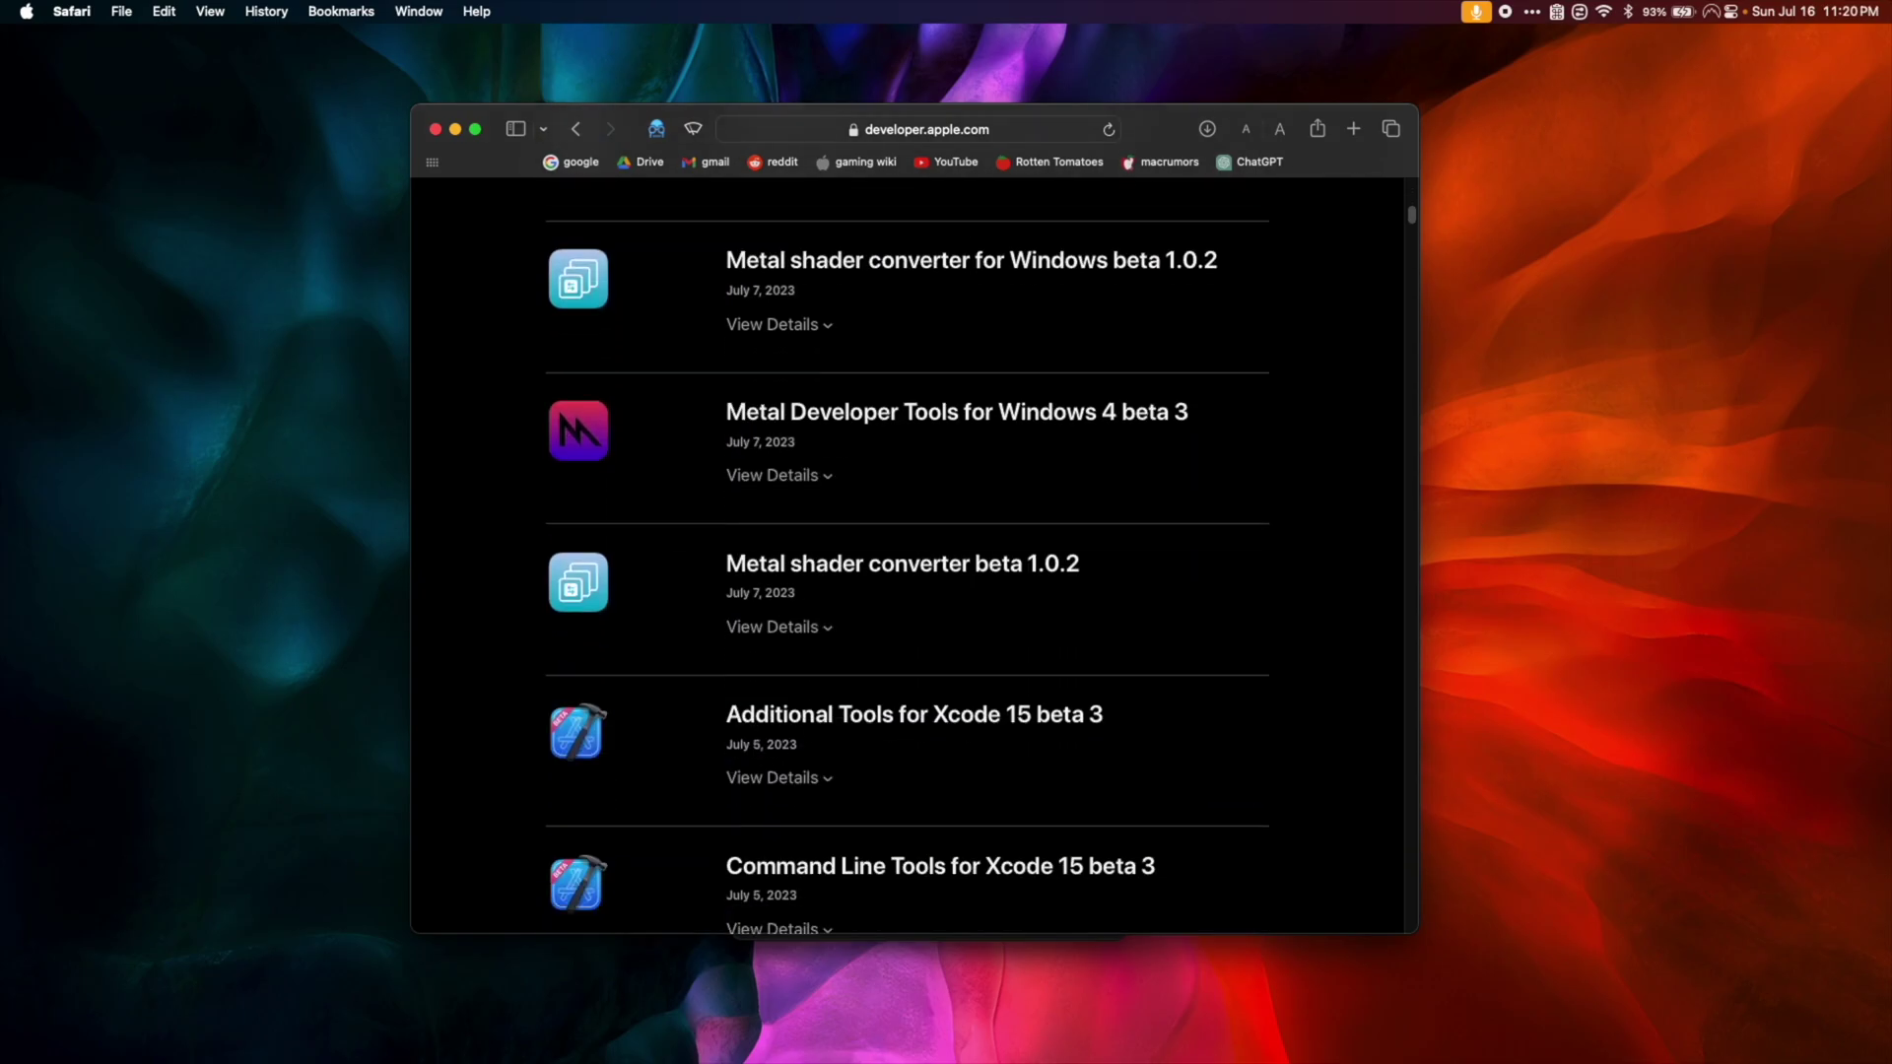
pyautogui.scroll(-8, 907, 557)
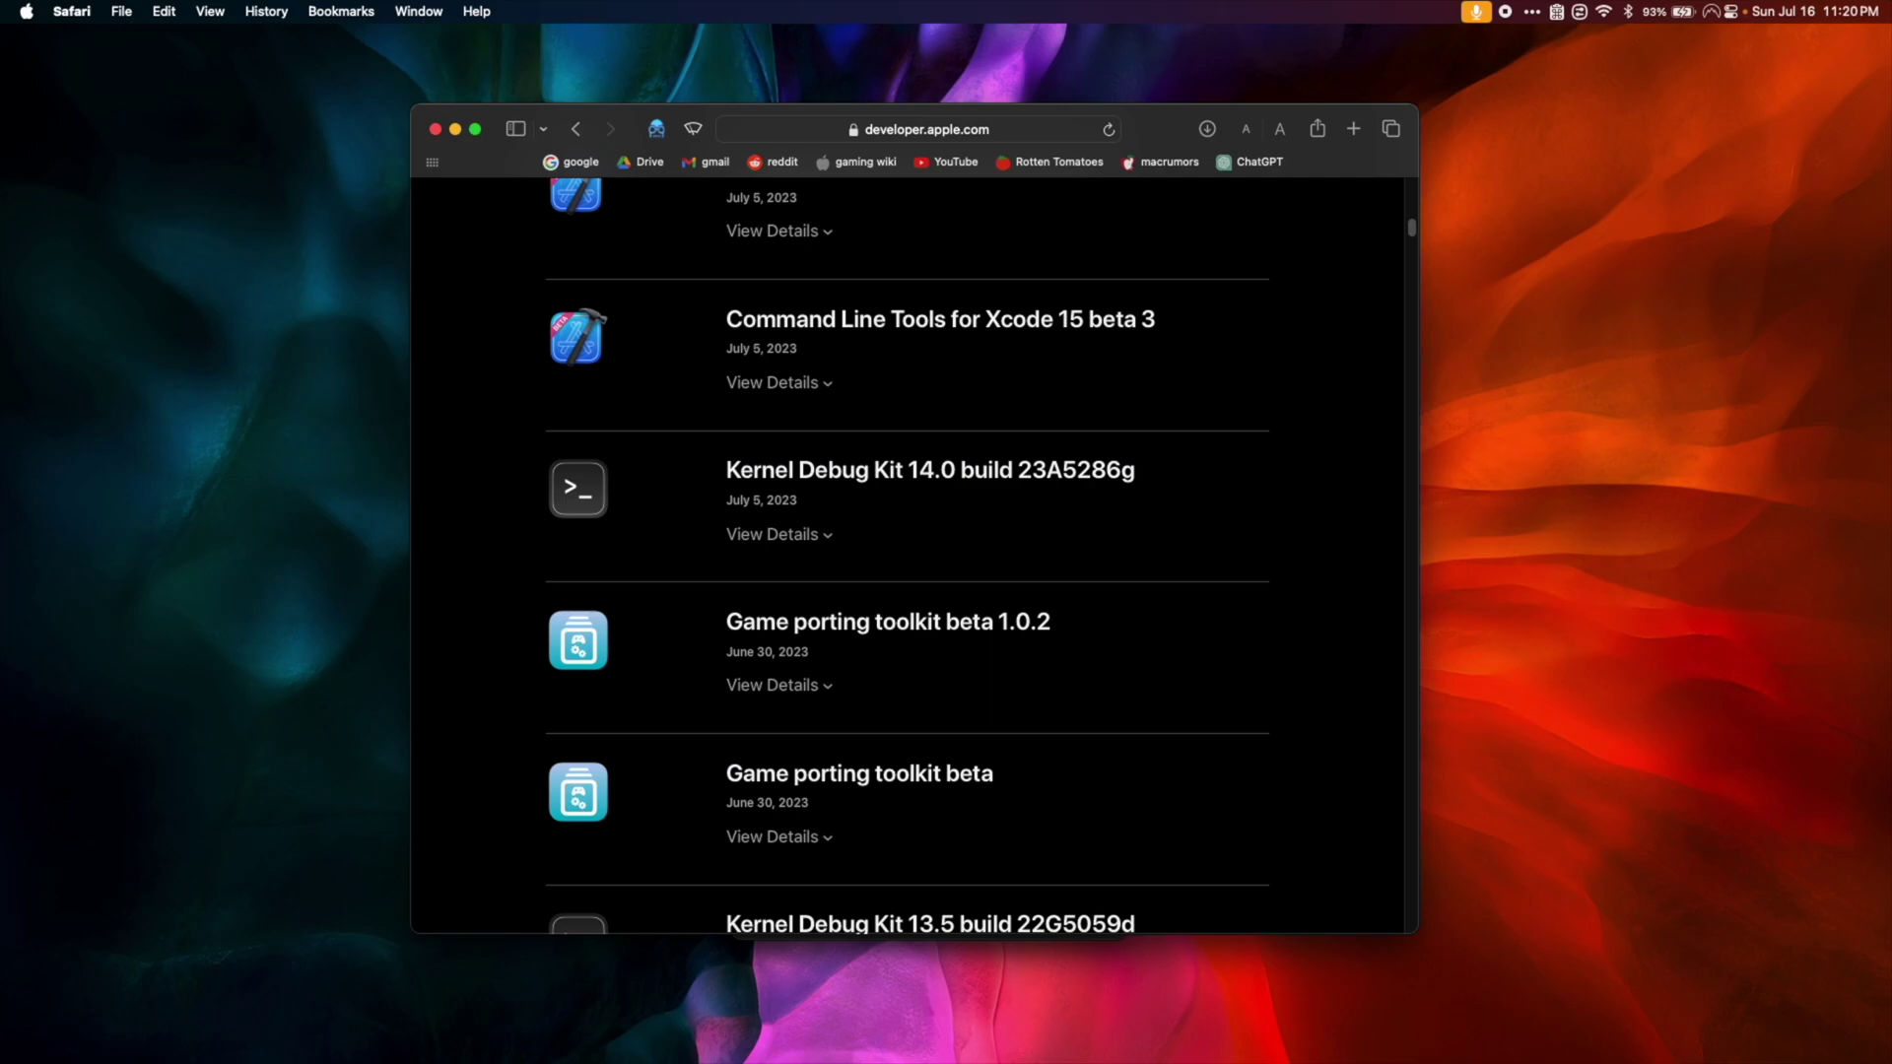
pyautogui.click(772, 685)
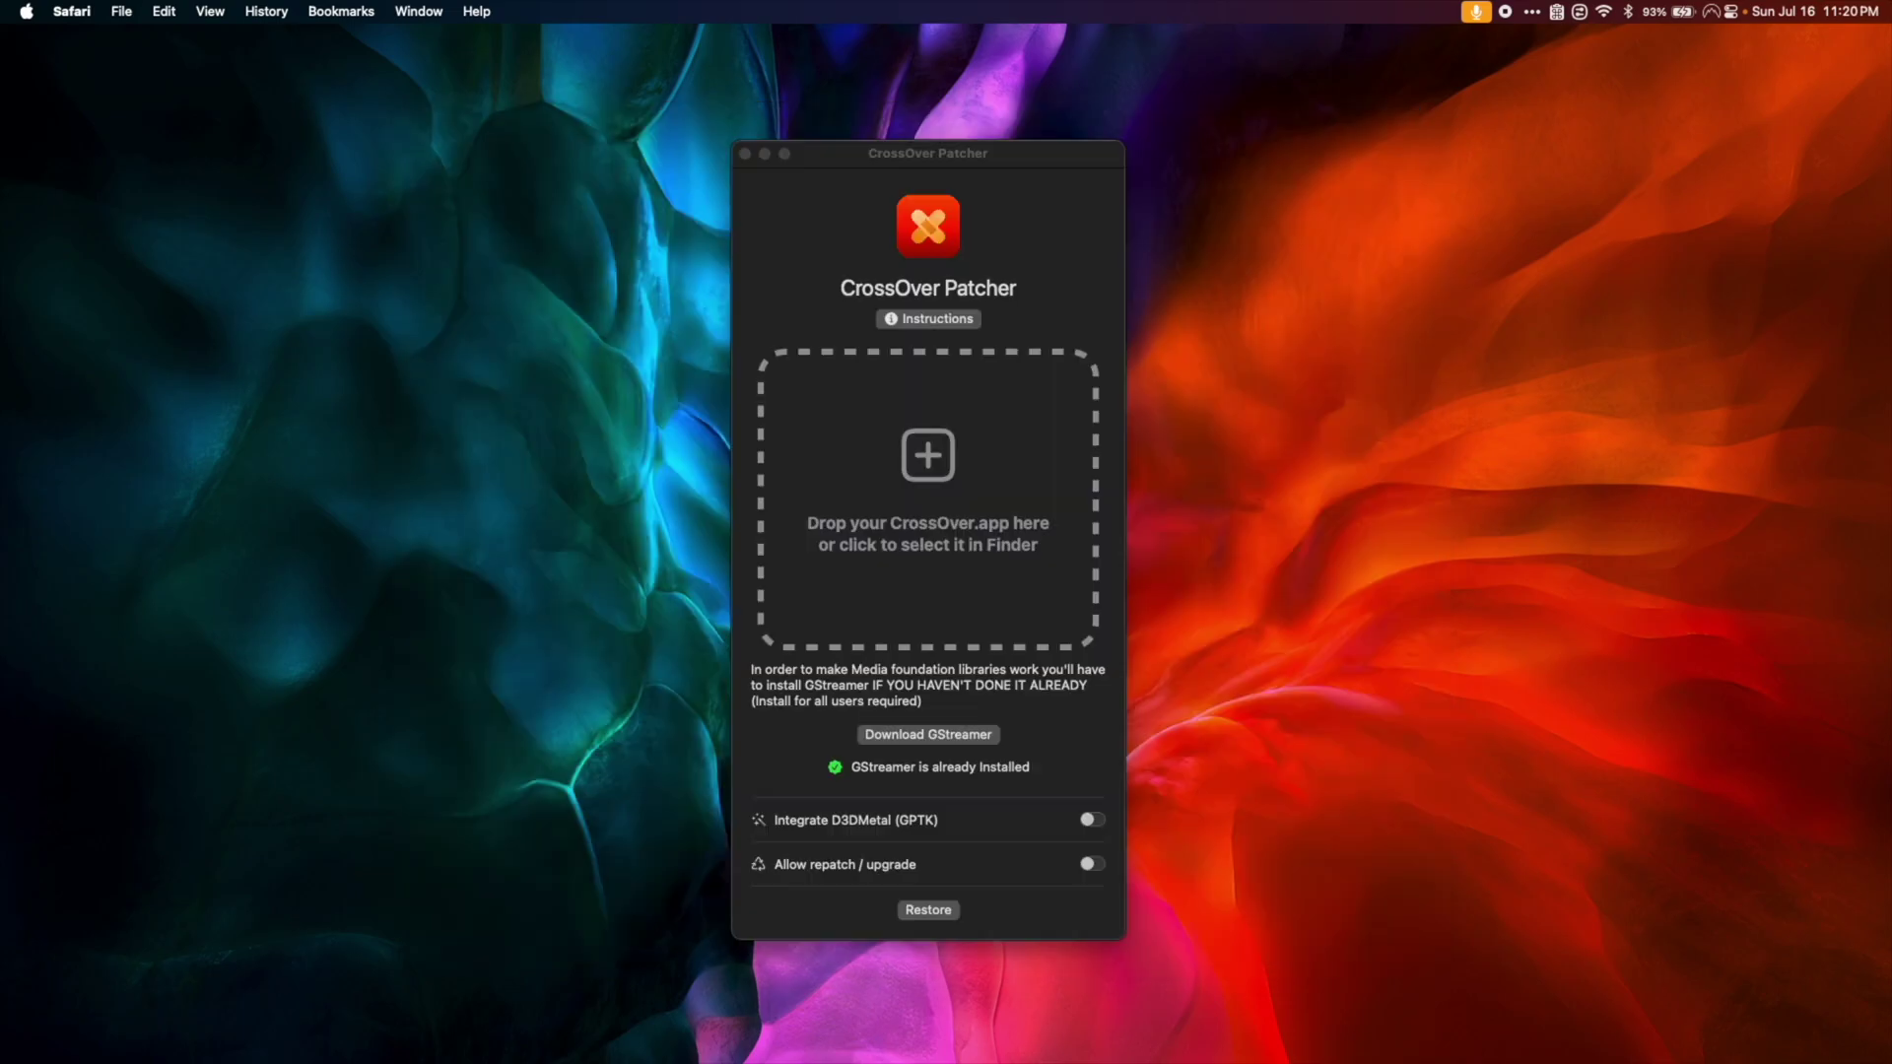
# Mount Game_porting_toolkit_beta_1.02.dmg from Downloads, agreeing to its license, and move the patcher window aside
pyautogui.click(548, 1039)
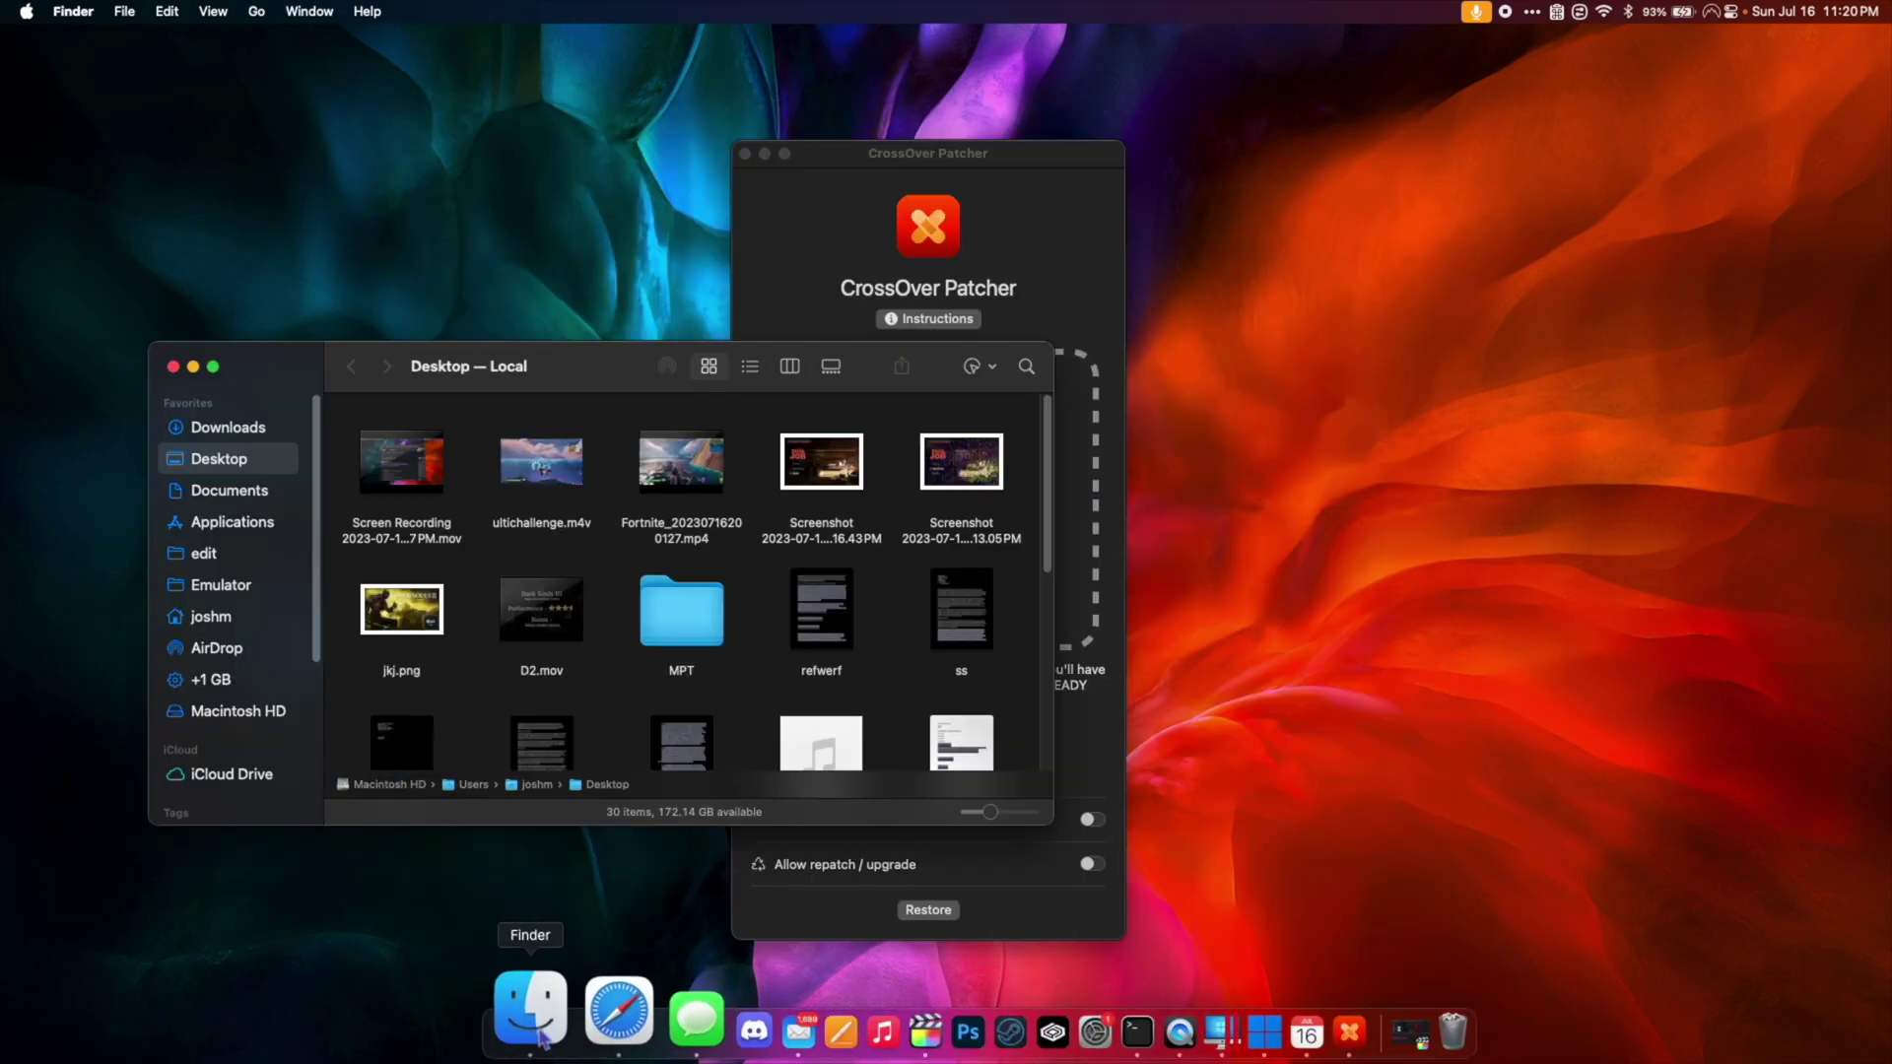
pyautogui.click(241, 430)
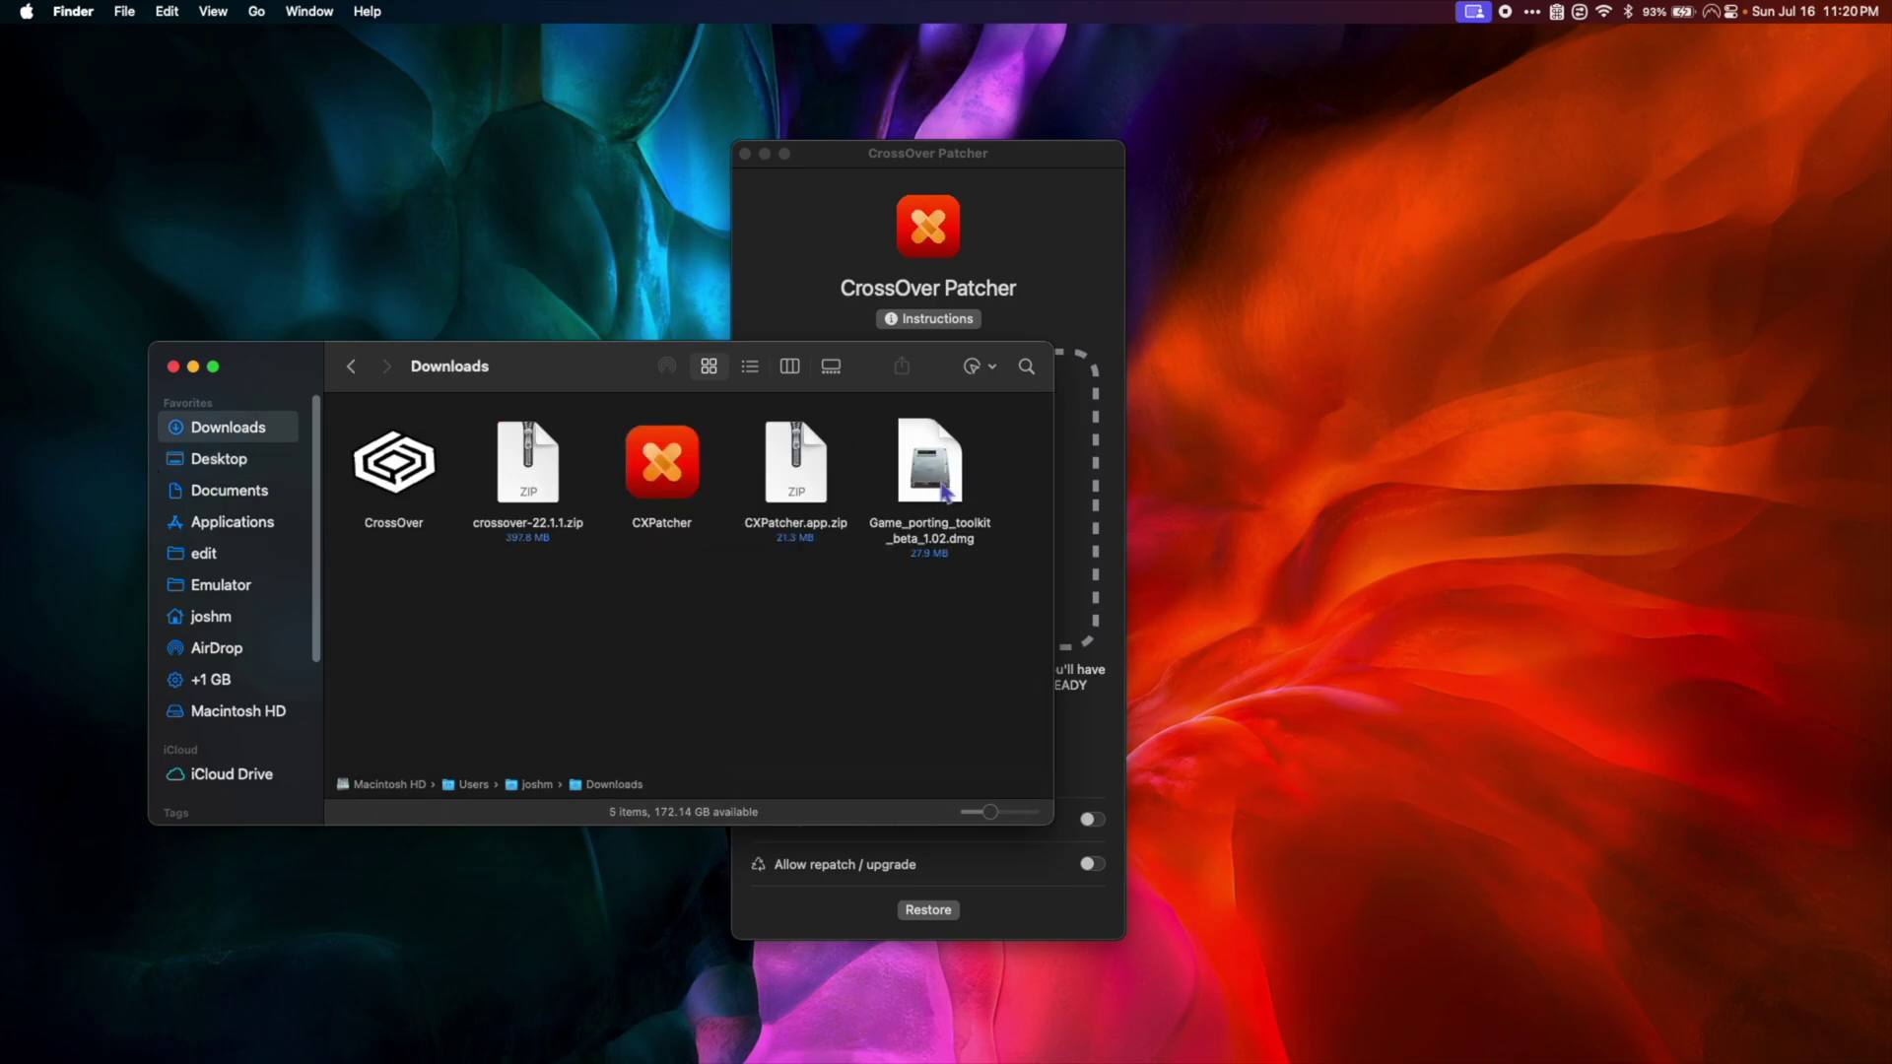
pyautogui.doubleClick(931, 468)
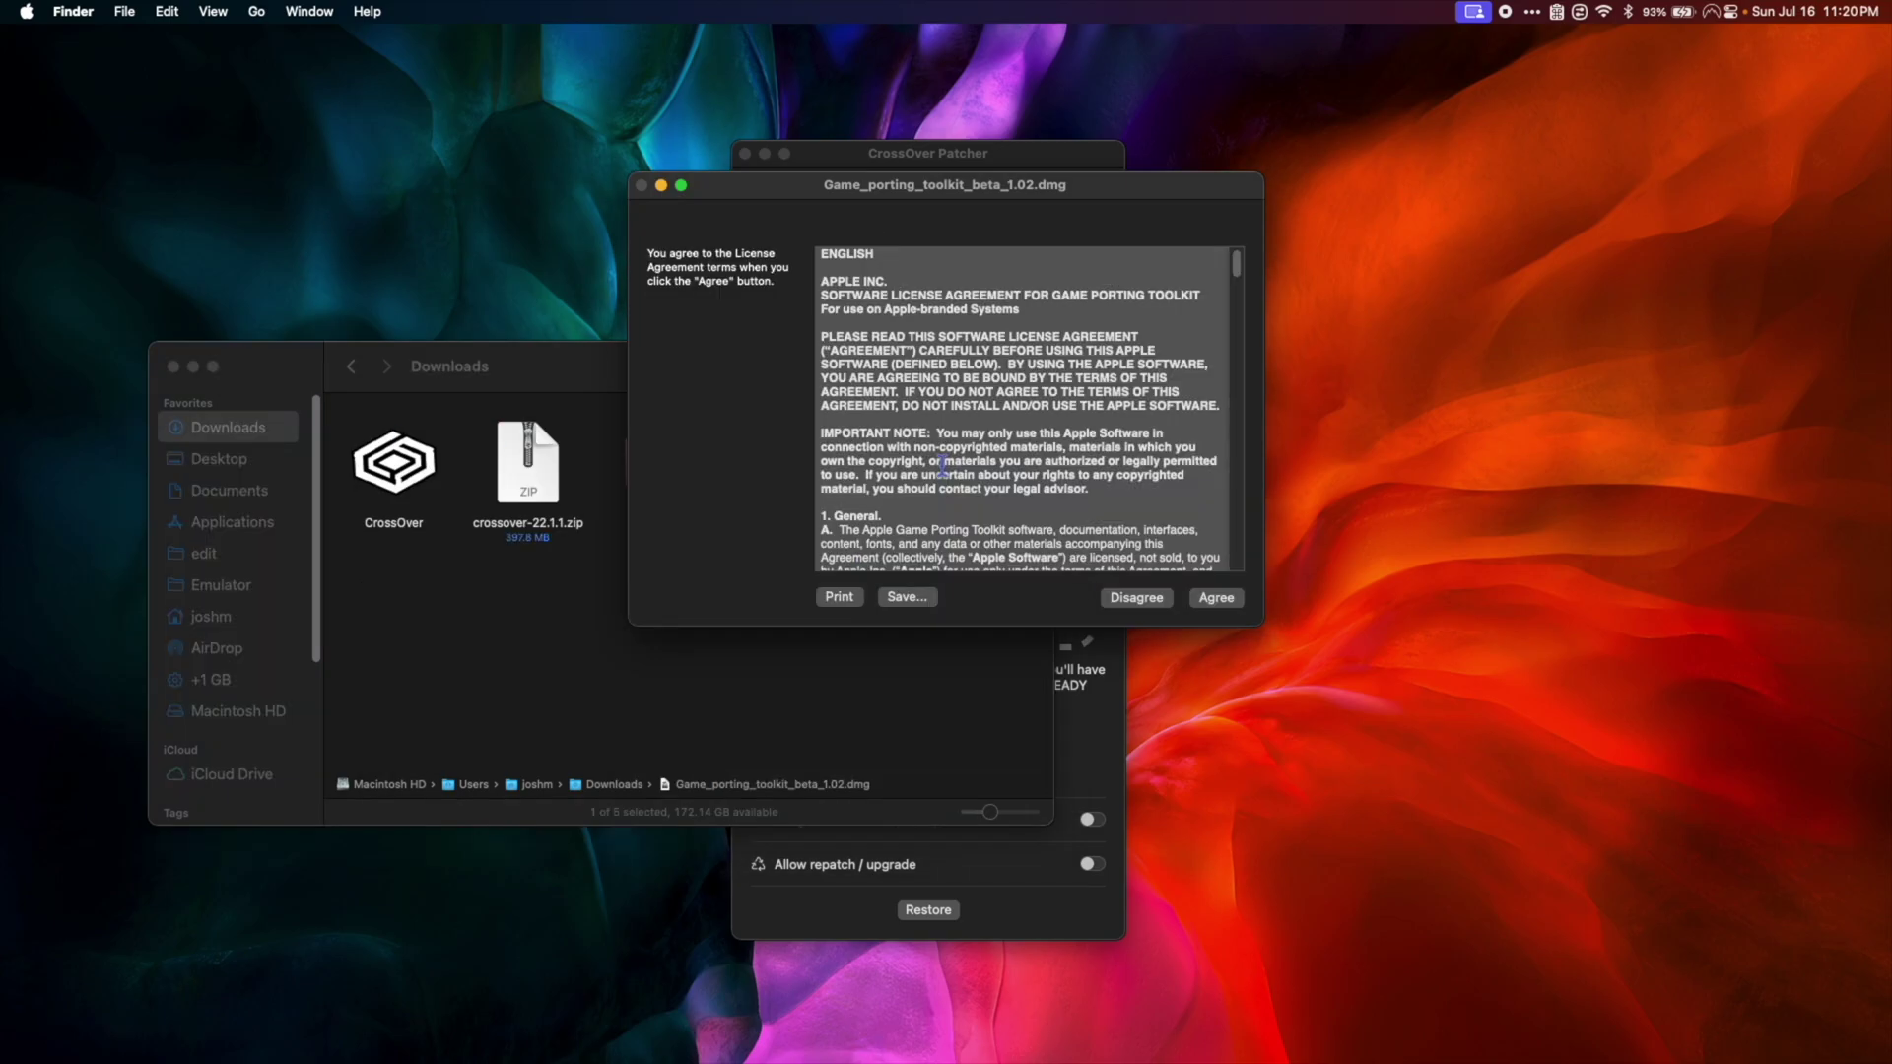
pyautogui.click(1217, 598)
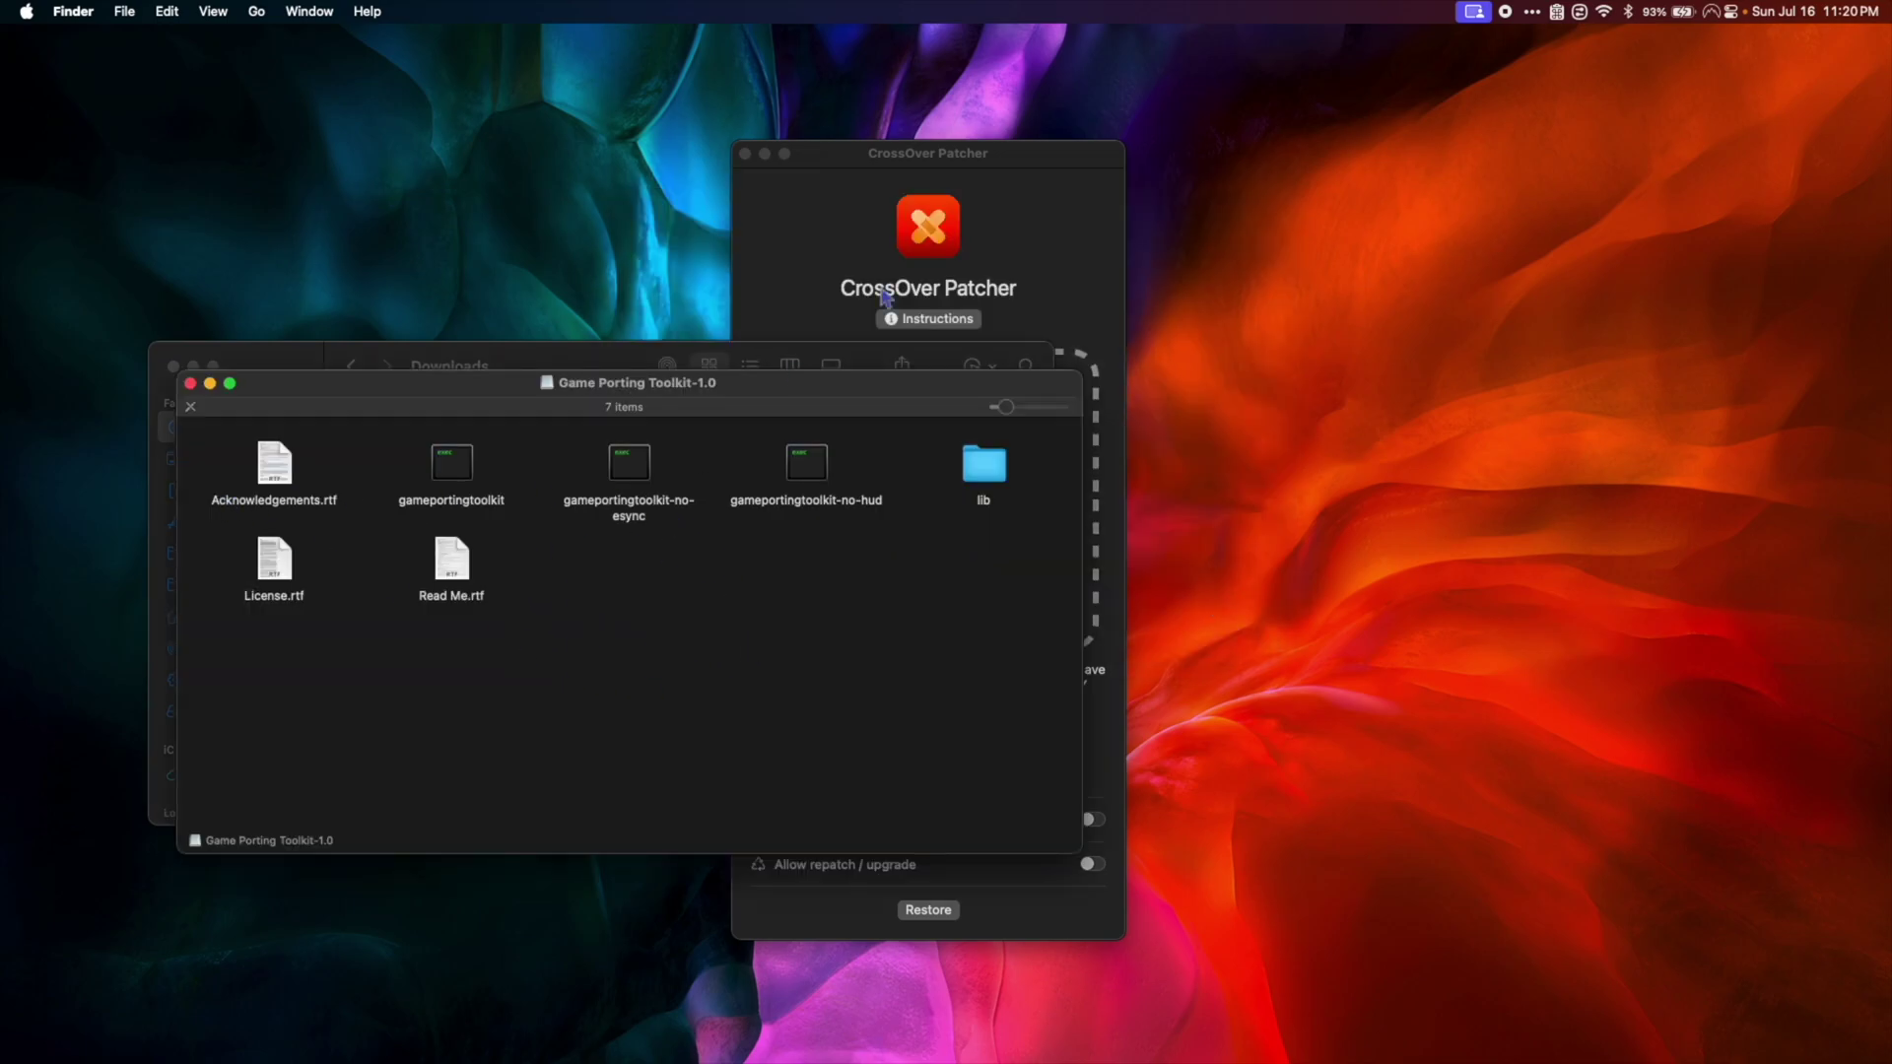
pyautogui.moveTo(944, 169); pyautogui.dragTo(1377, 195)
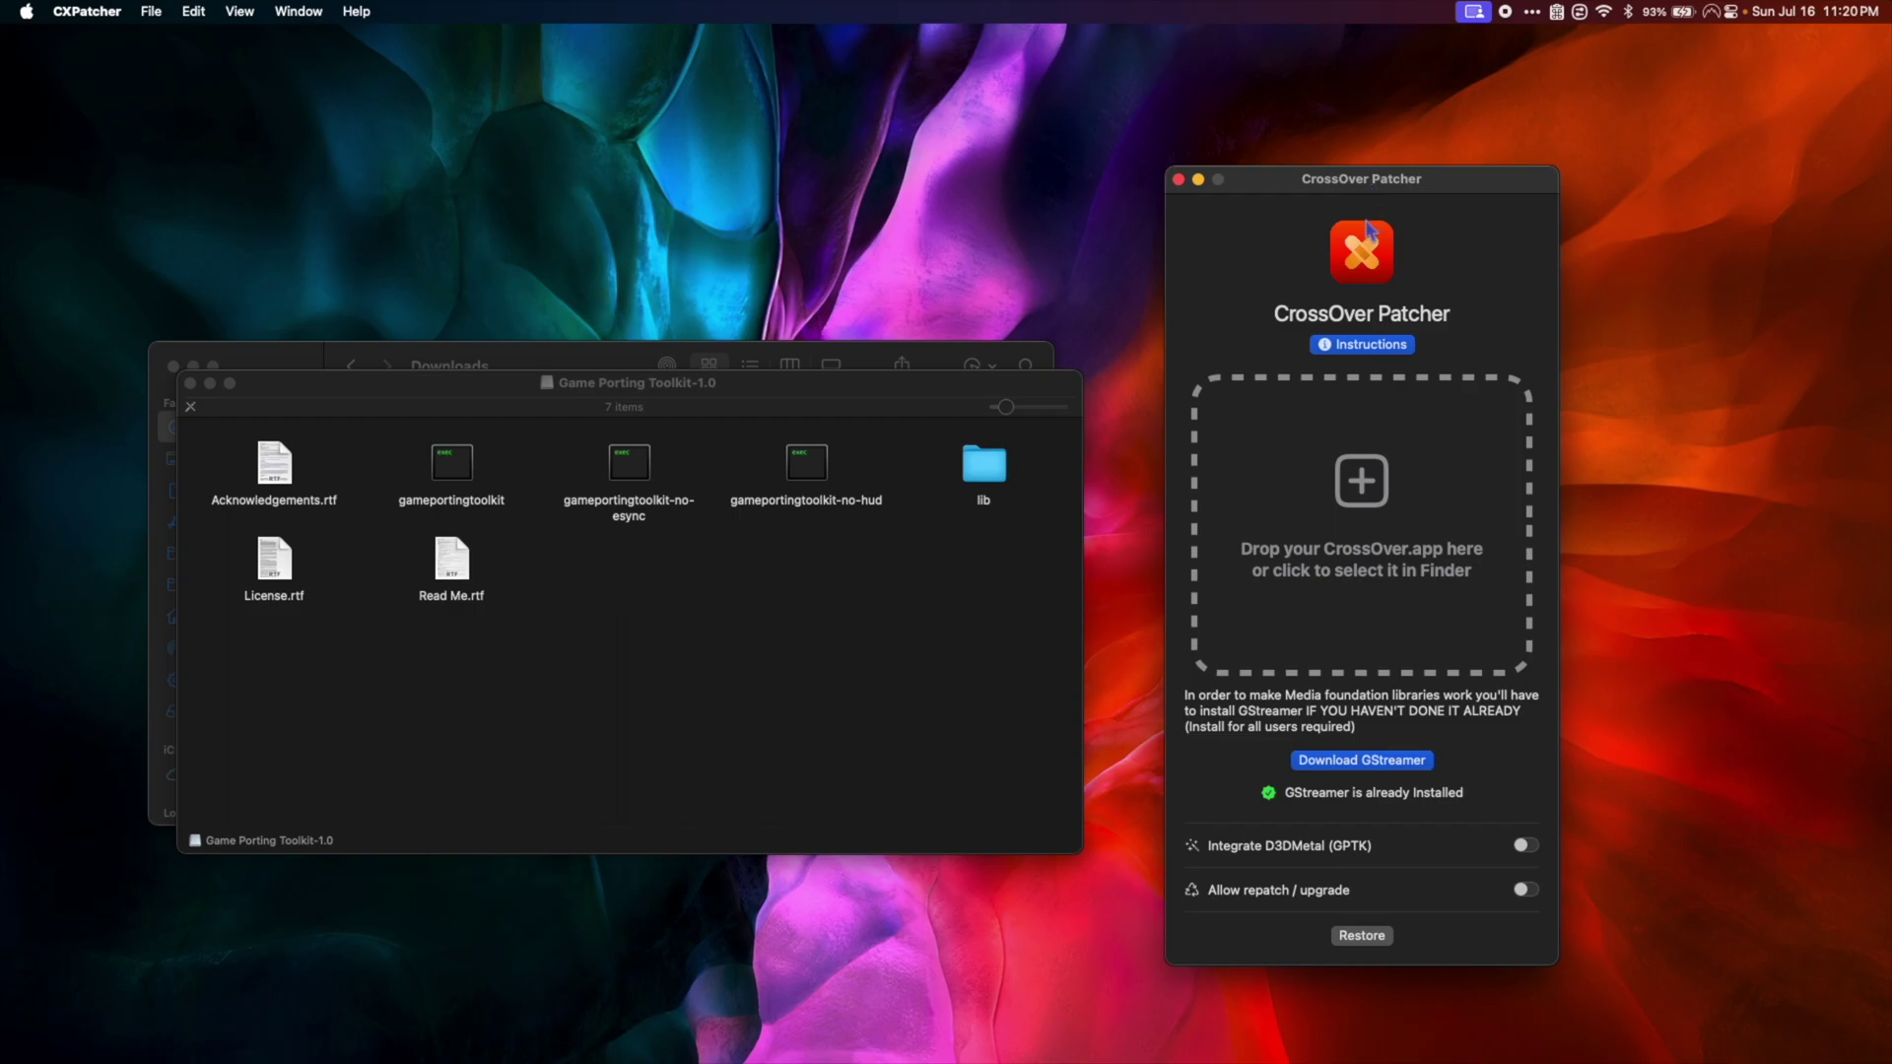
# Enable D3DMetal (GPTK) in CXPatcher and select the Game Porting Toolkit volume as its drive
pyautogui.click(1523, 845)
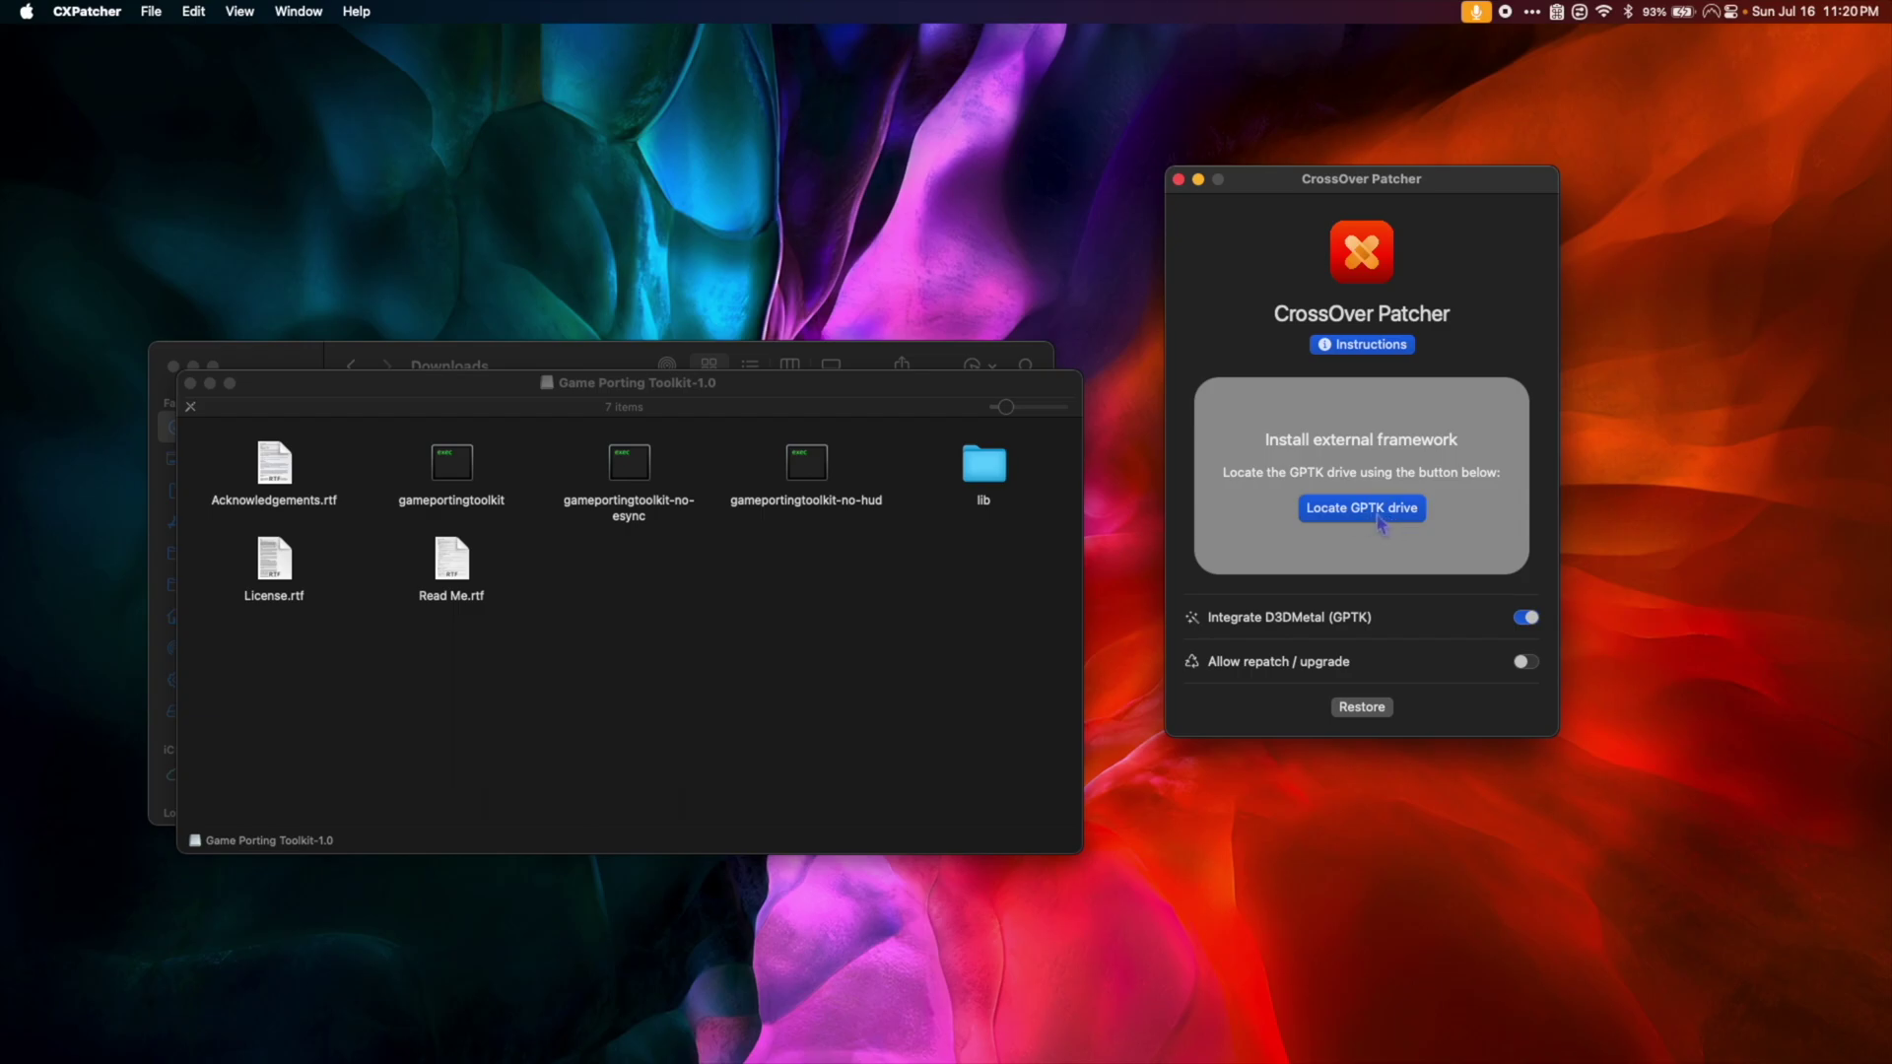
pyautogui.click(1378, 511)
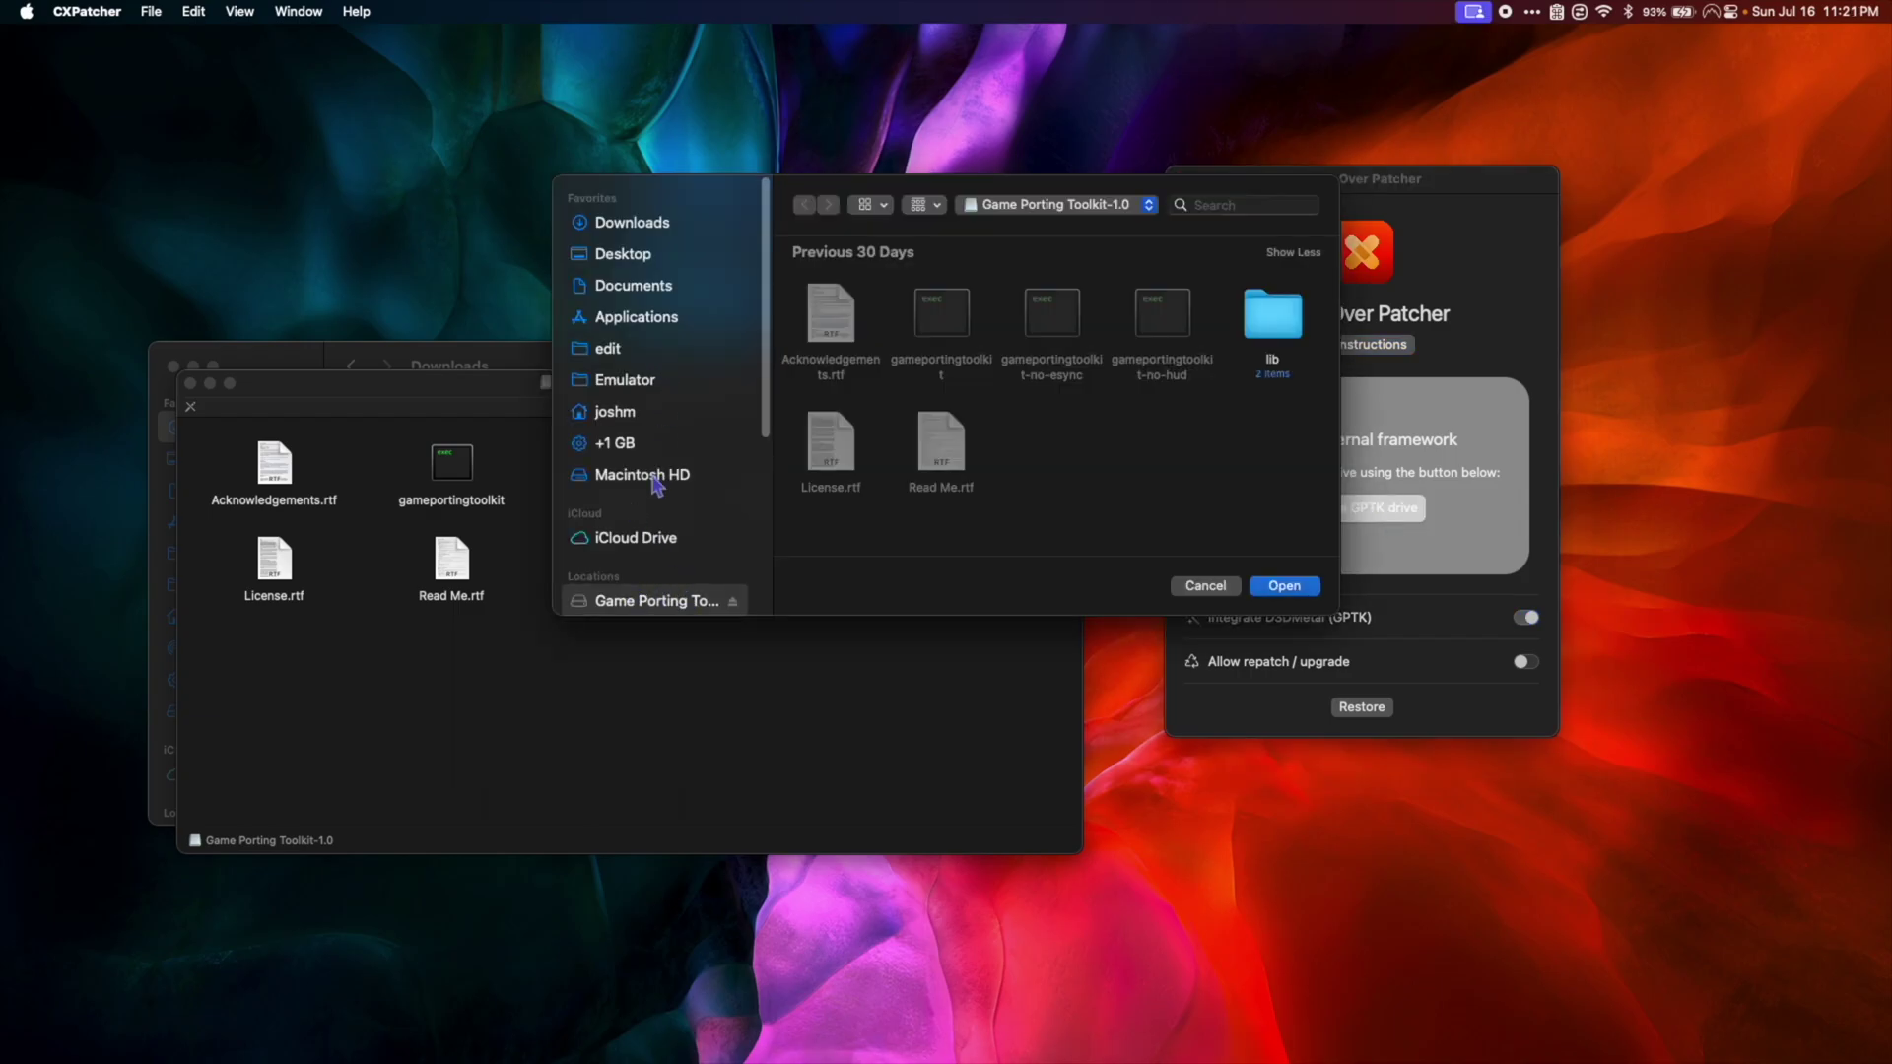
pyautogui.scroll(-3, 656, 483)
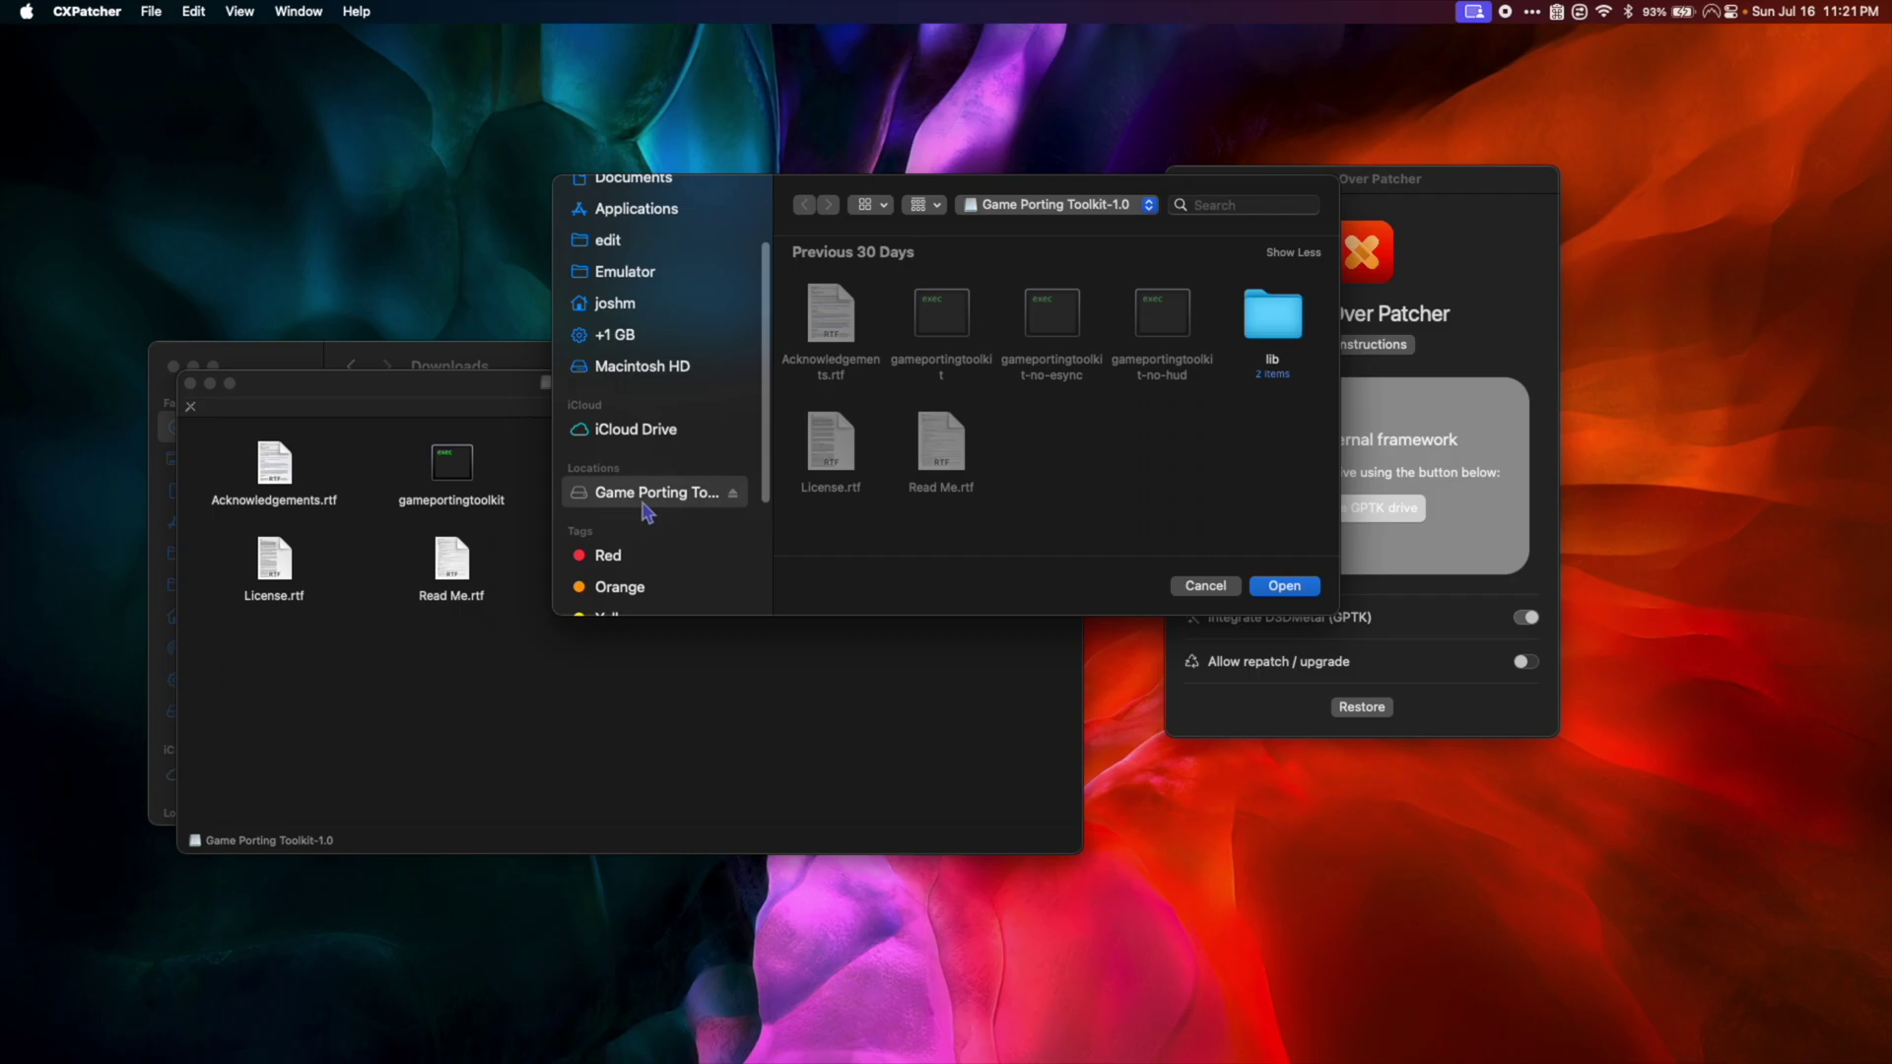
pyautogui.click(1280, 587)
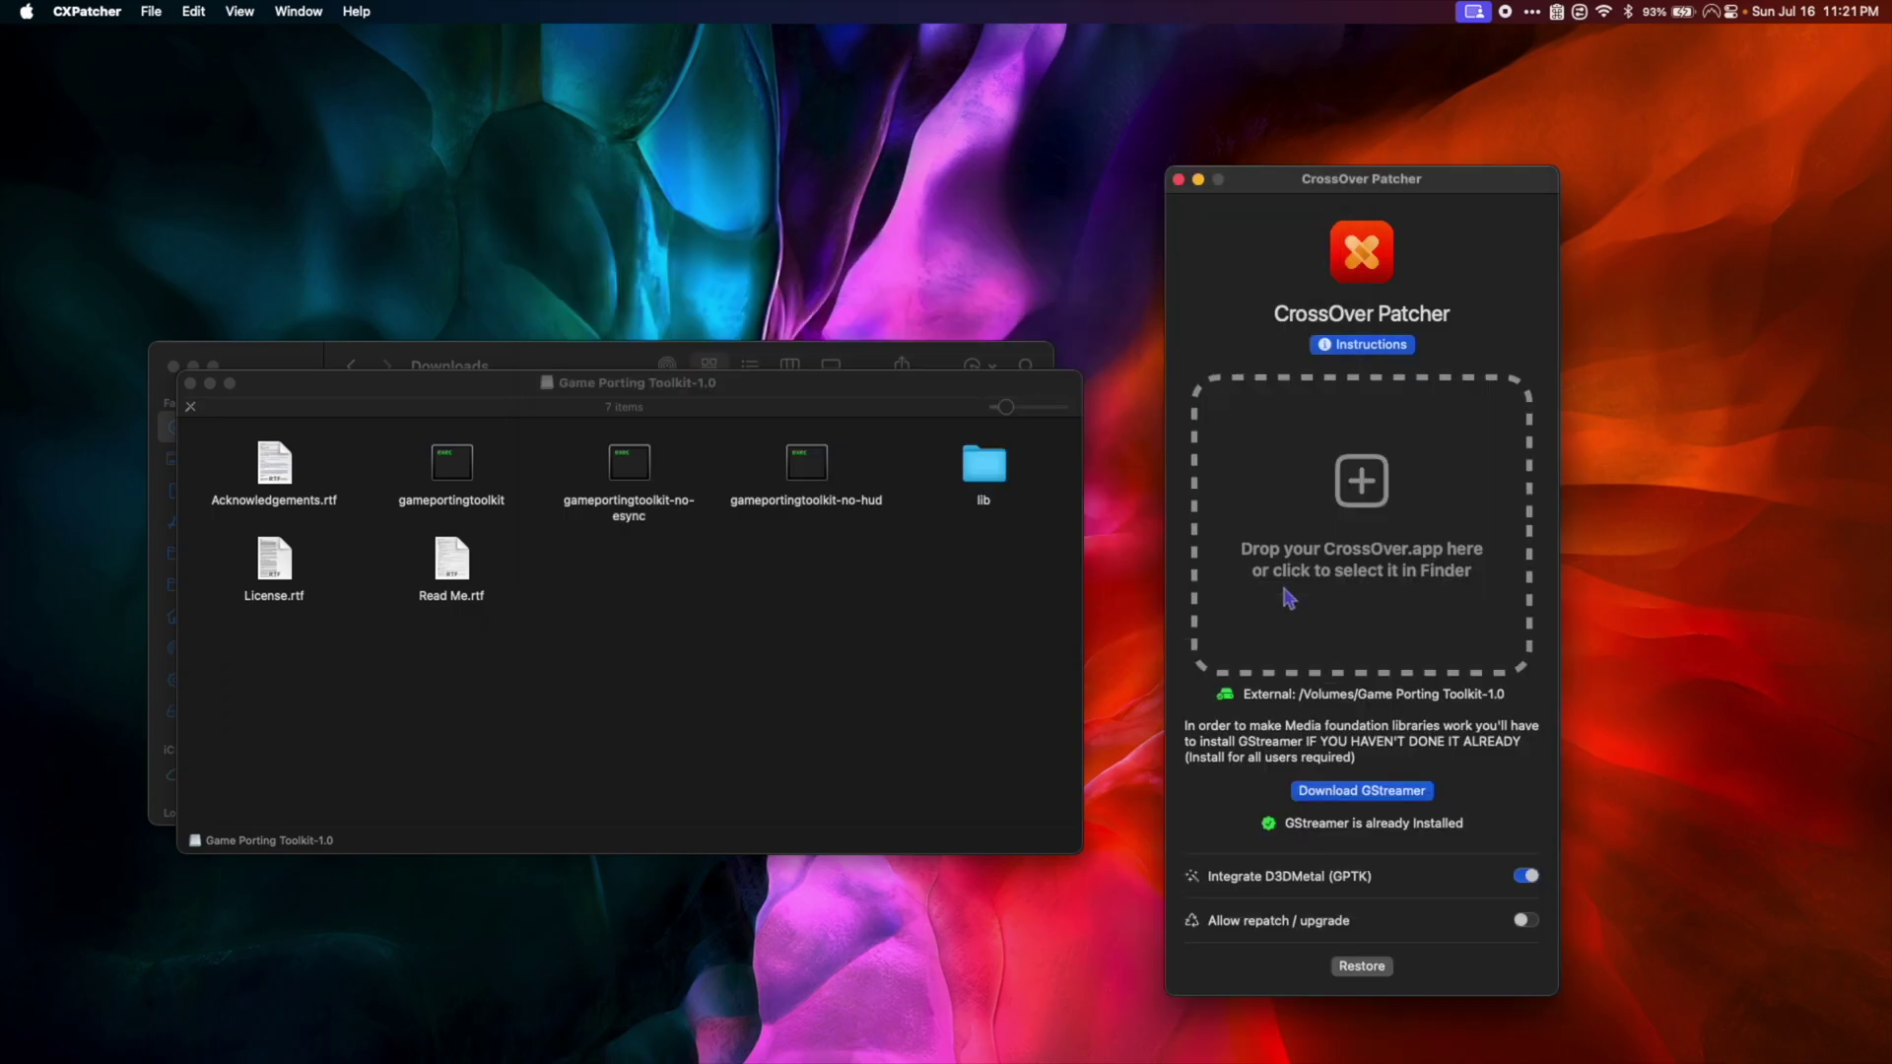
# Patch CrossOver.app by dropping it from Applications onto CXPatcher, then close the patcher
pyautogui.click(191, 385)
pyautogui.click(237, 521)
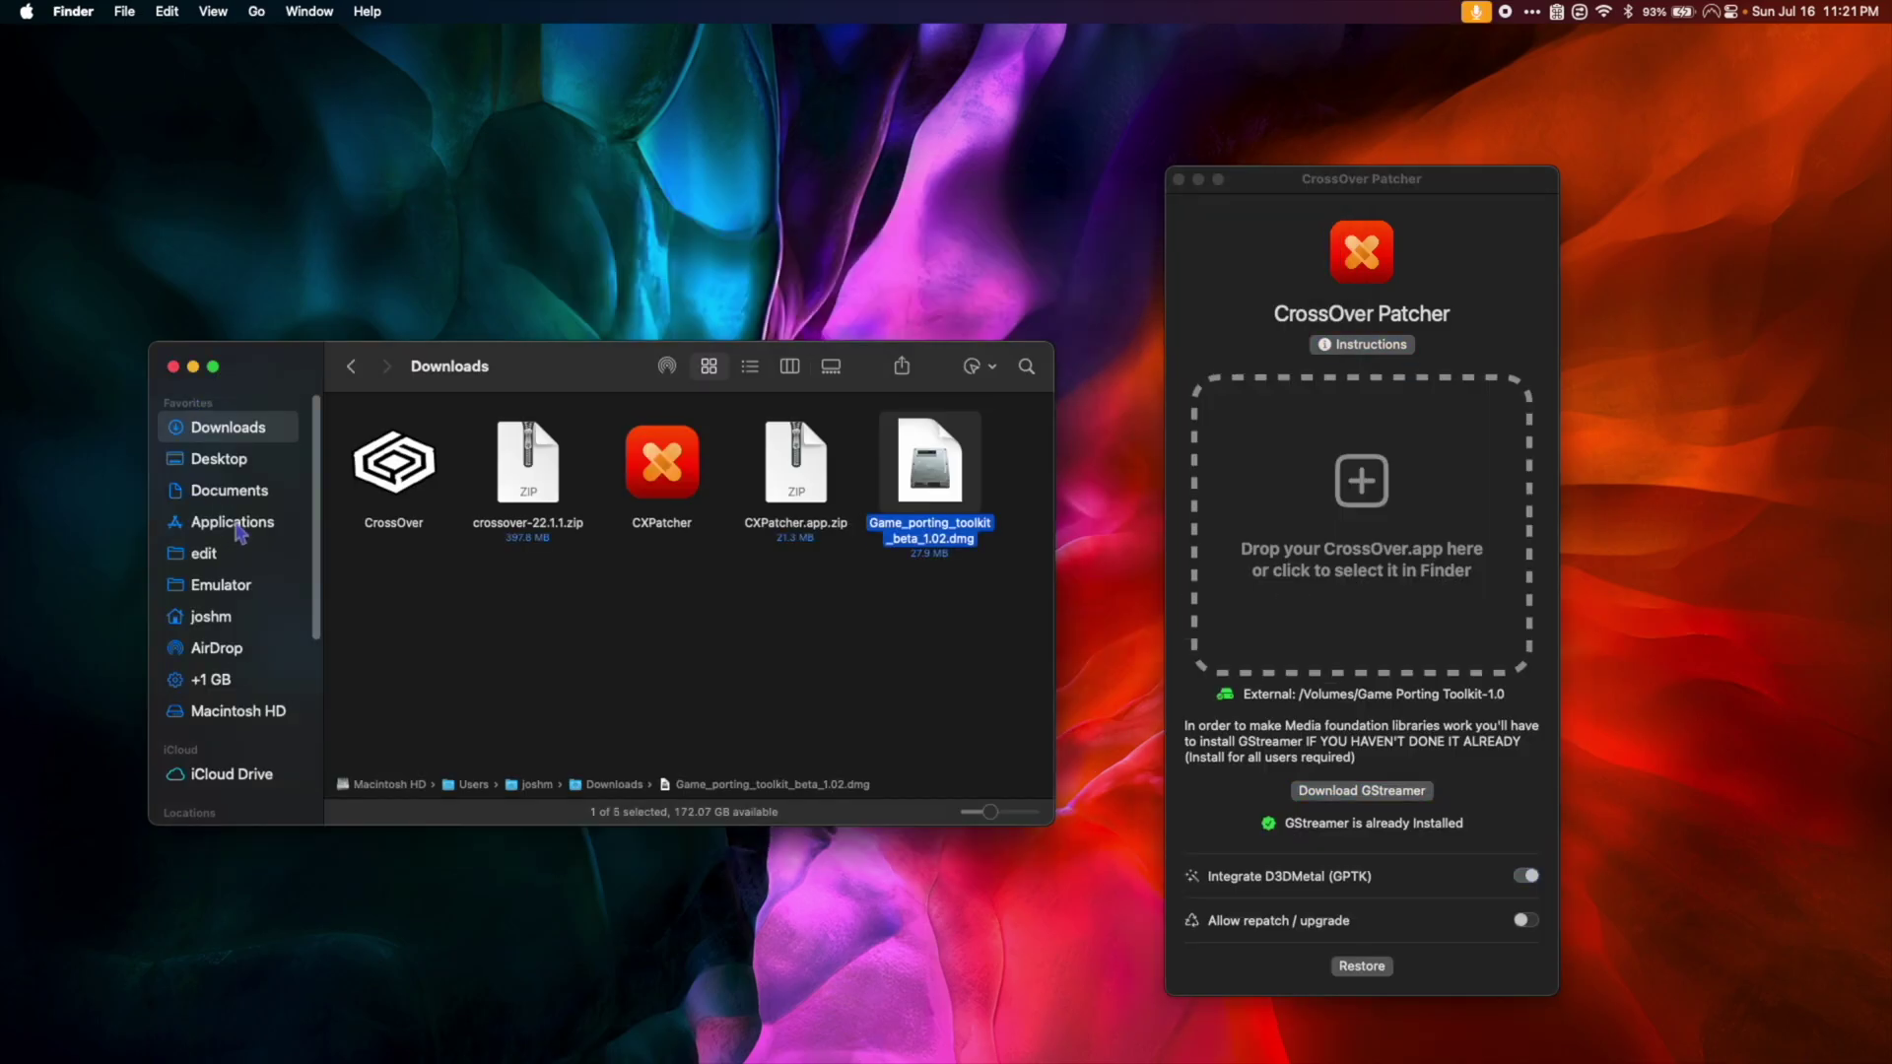
pyautogui.scroll(2, 689, 591)
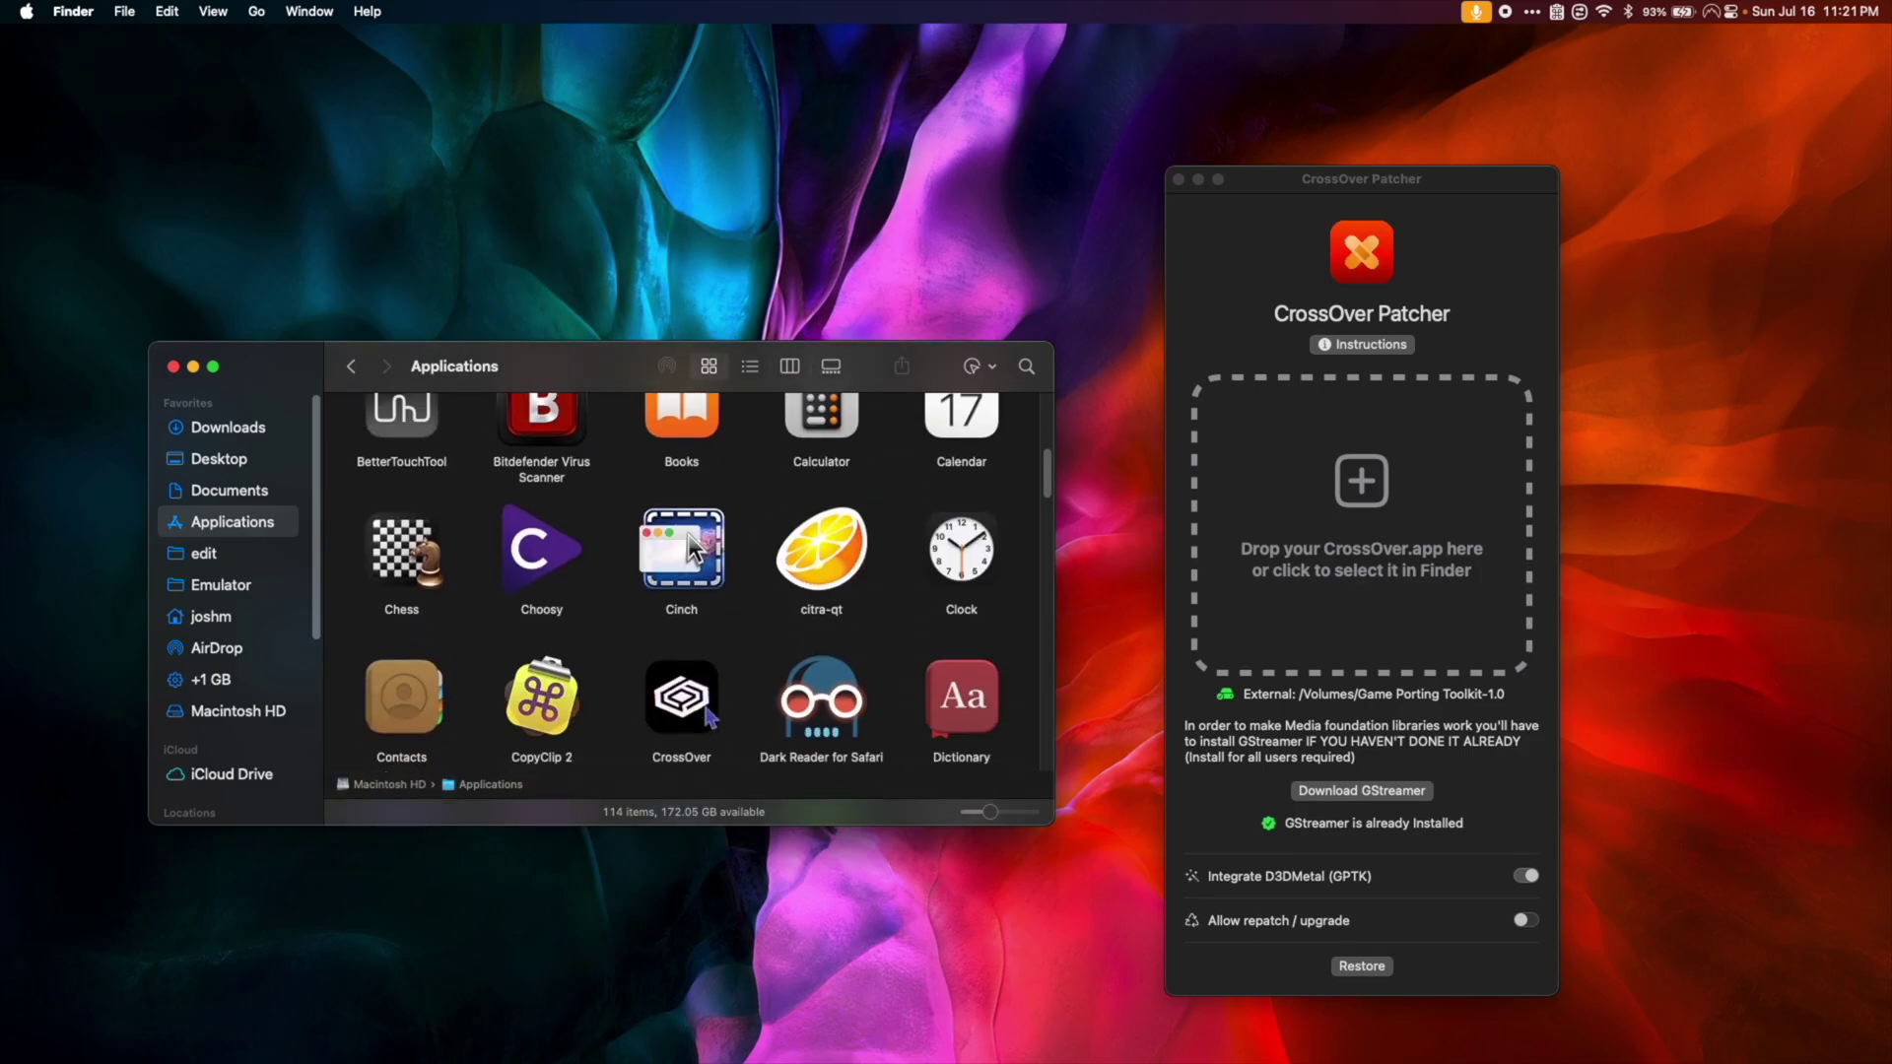
pyautogui.scroll(-2, 698, 630)
pyautogui.moveTo(699, 631); pyautogui.dragTo(1439, 483)
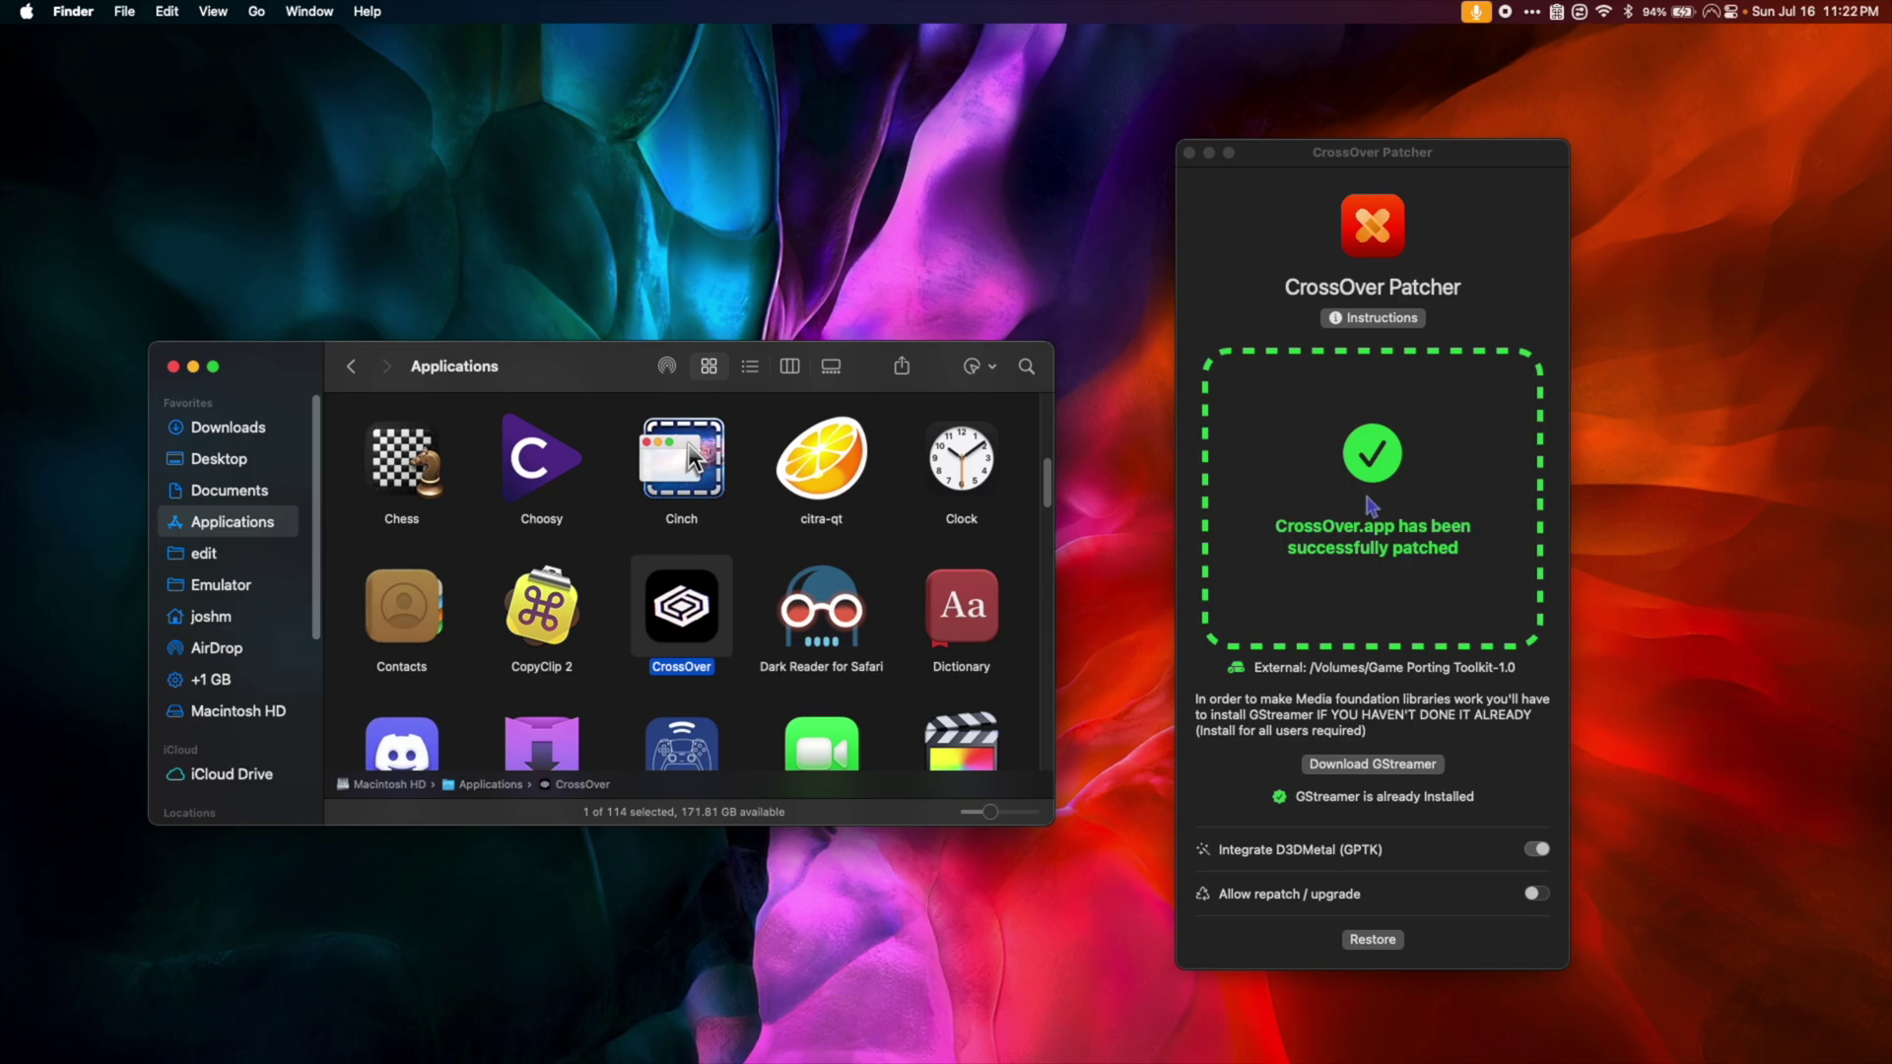
pyautogui.click(1189, 153)
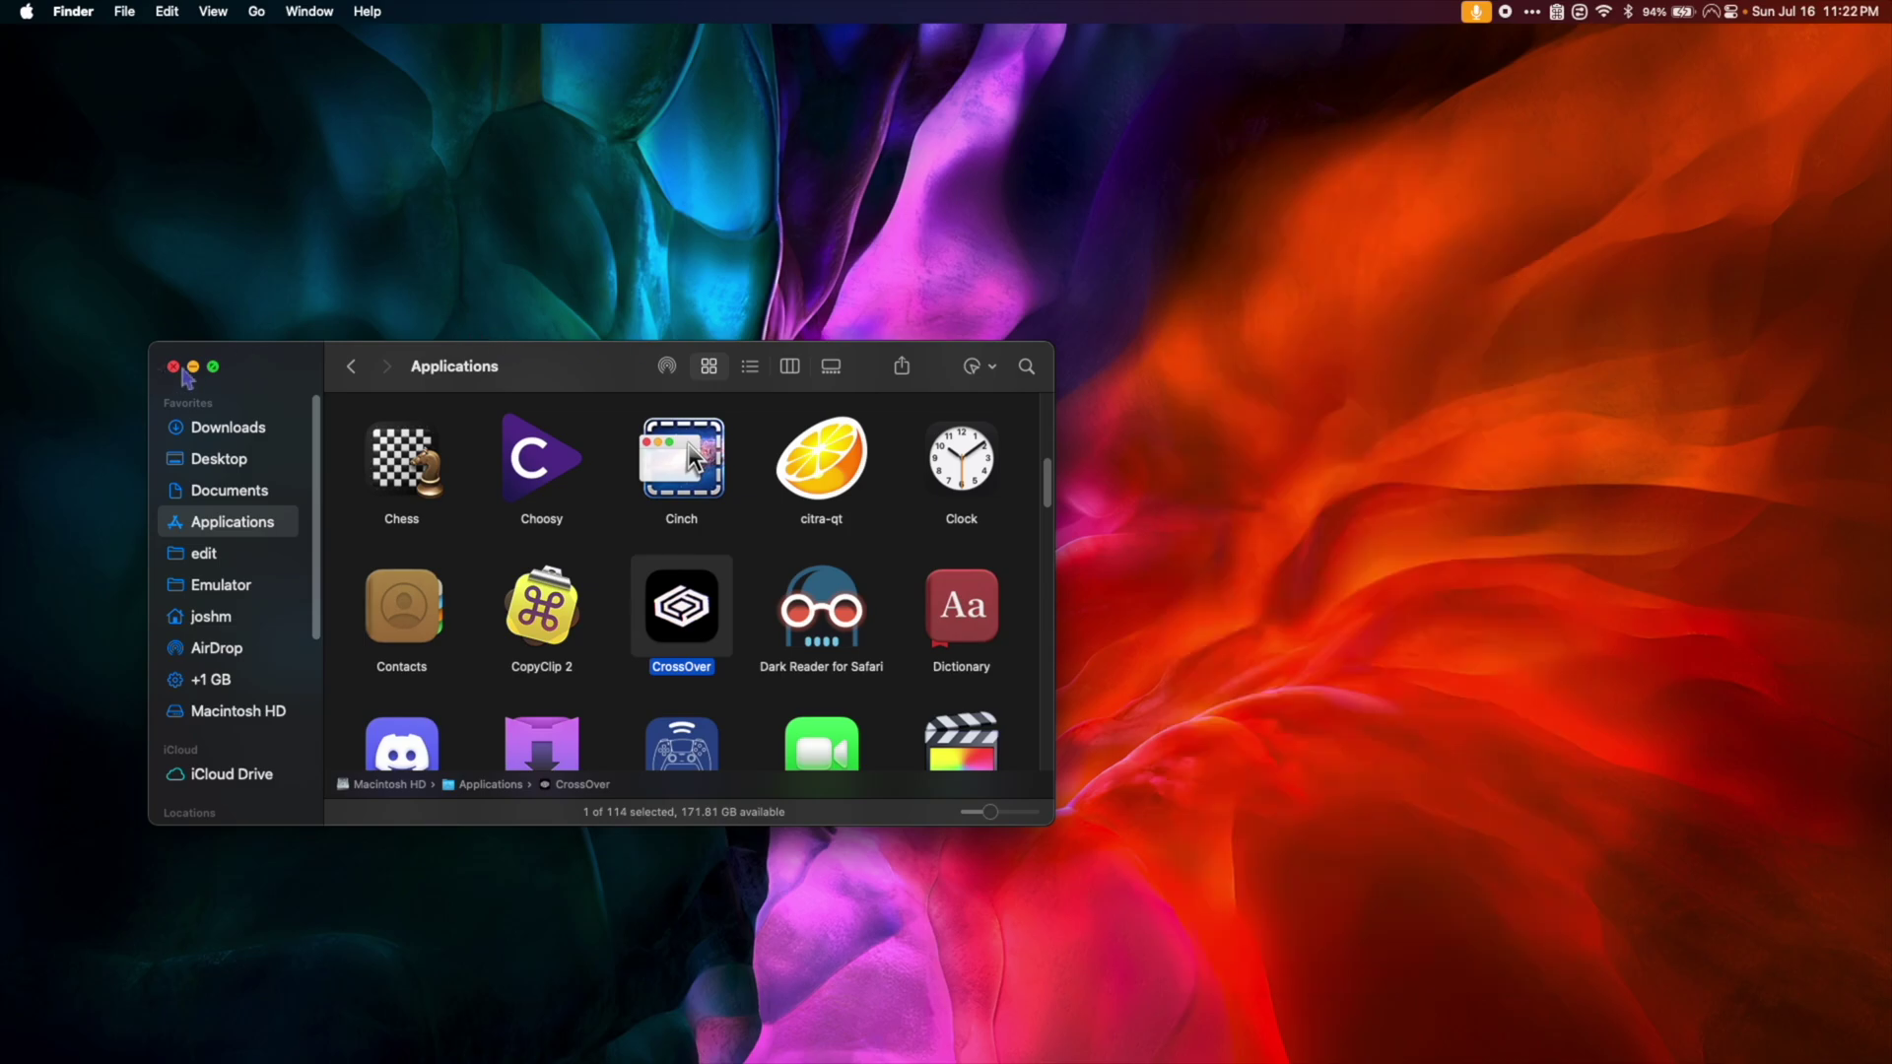
# Launch the patched CrossOver from the Dock and select the Steam bottle in the sidebar
pyautogui.click(173, 366)
pyautogui.moveTo(963, 1054)
pyautogui.click(956, 1014)
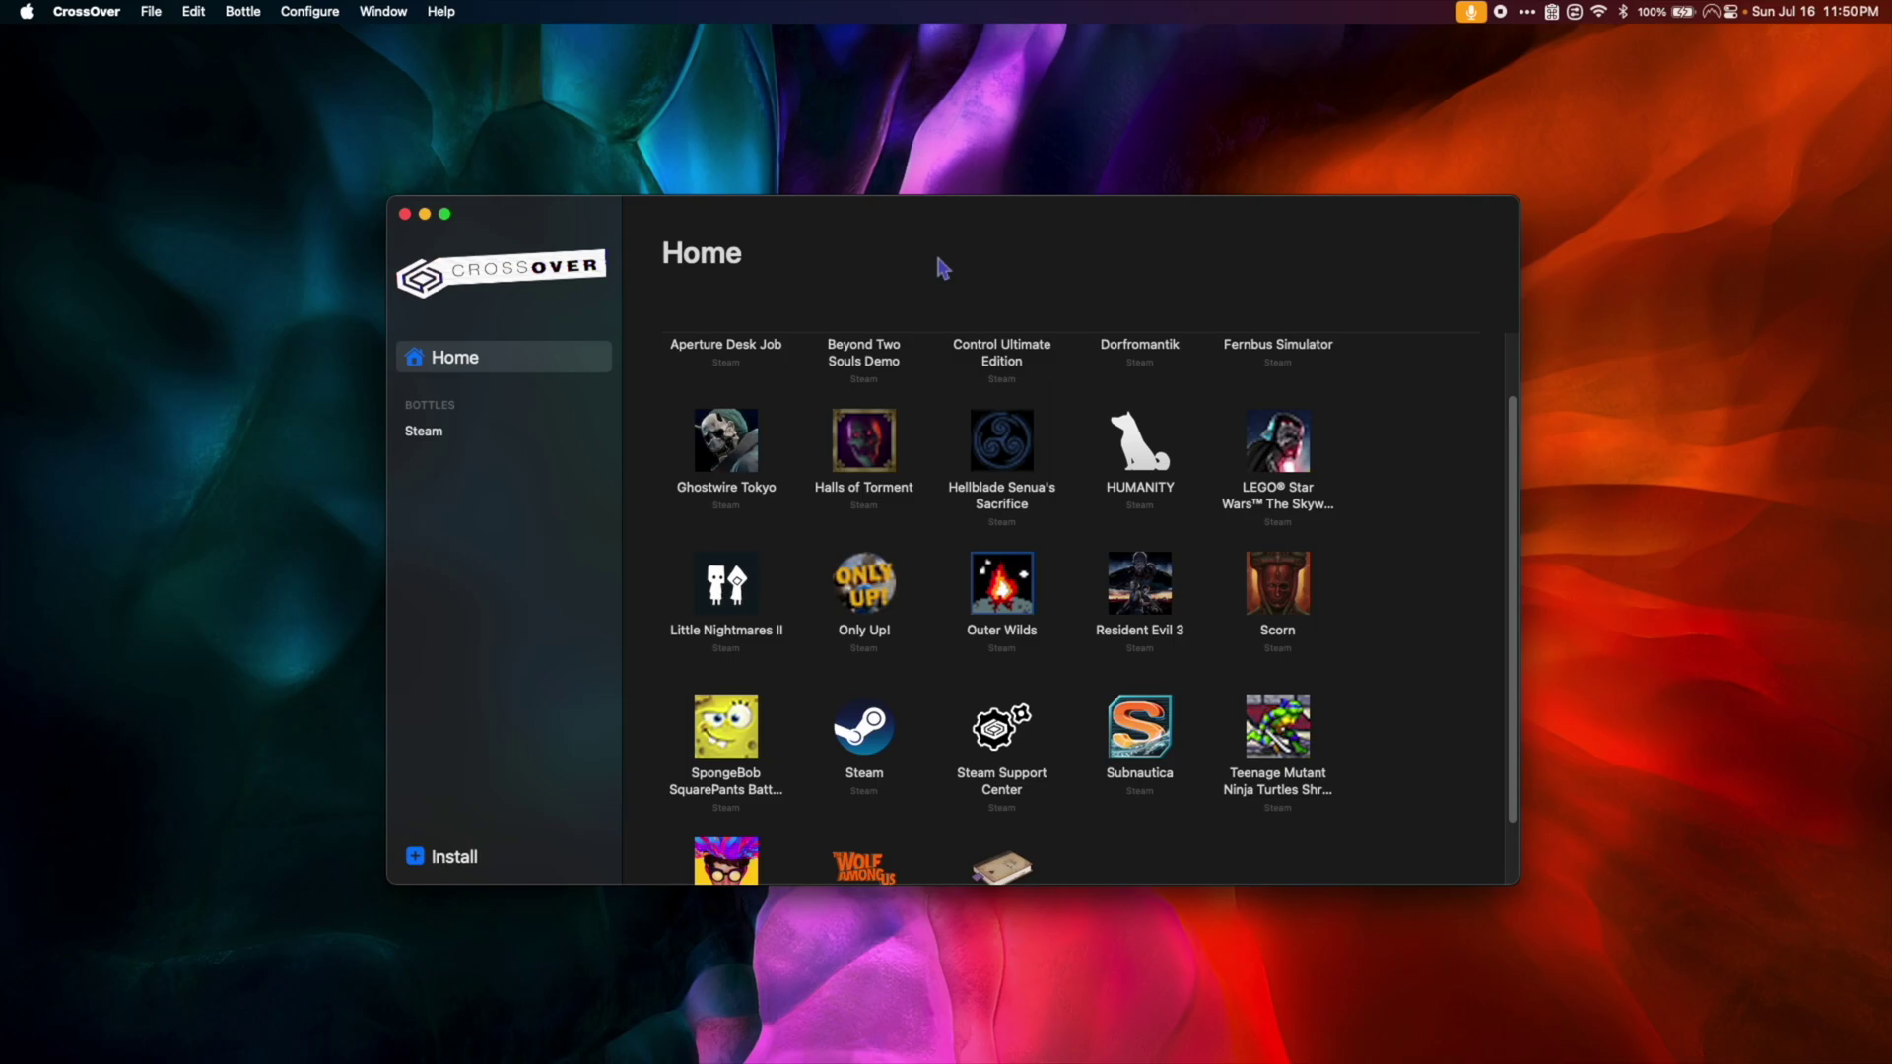
pyautogui.click(427, 434)
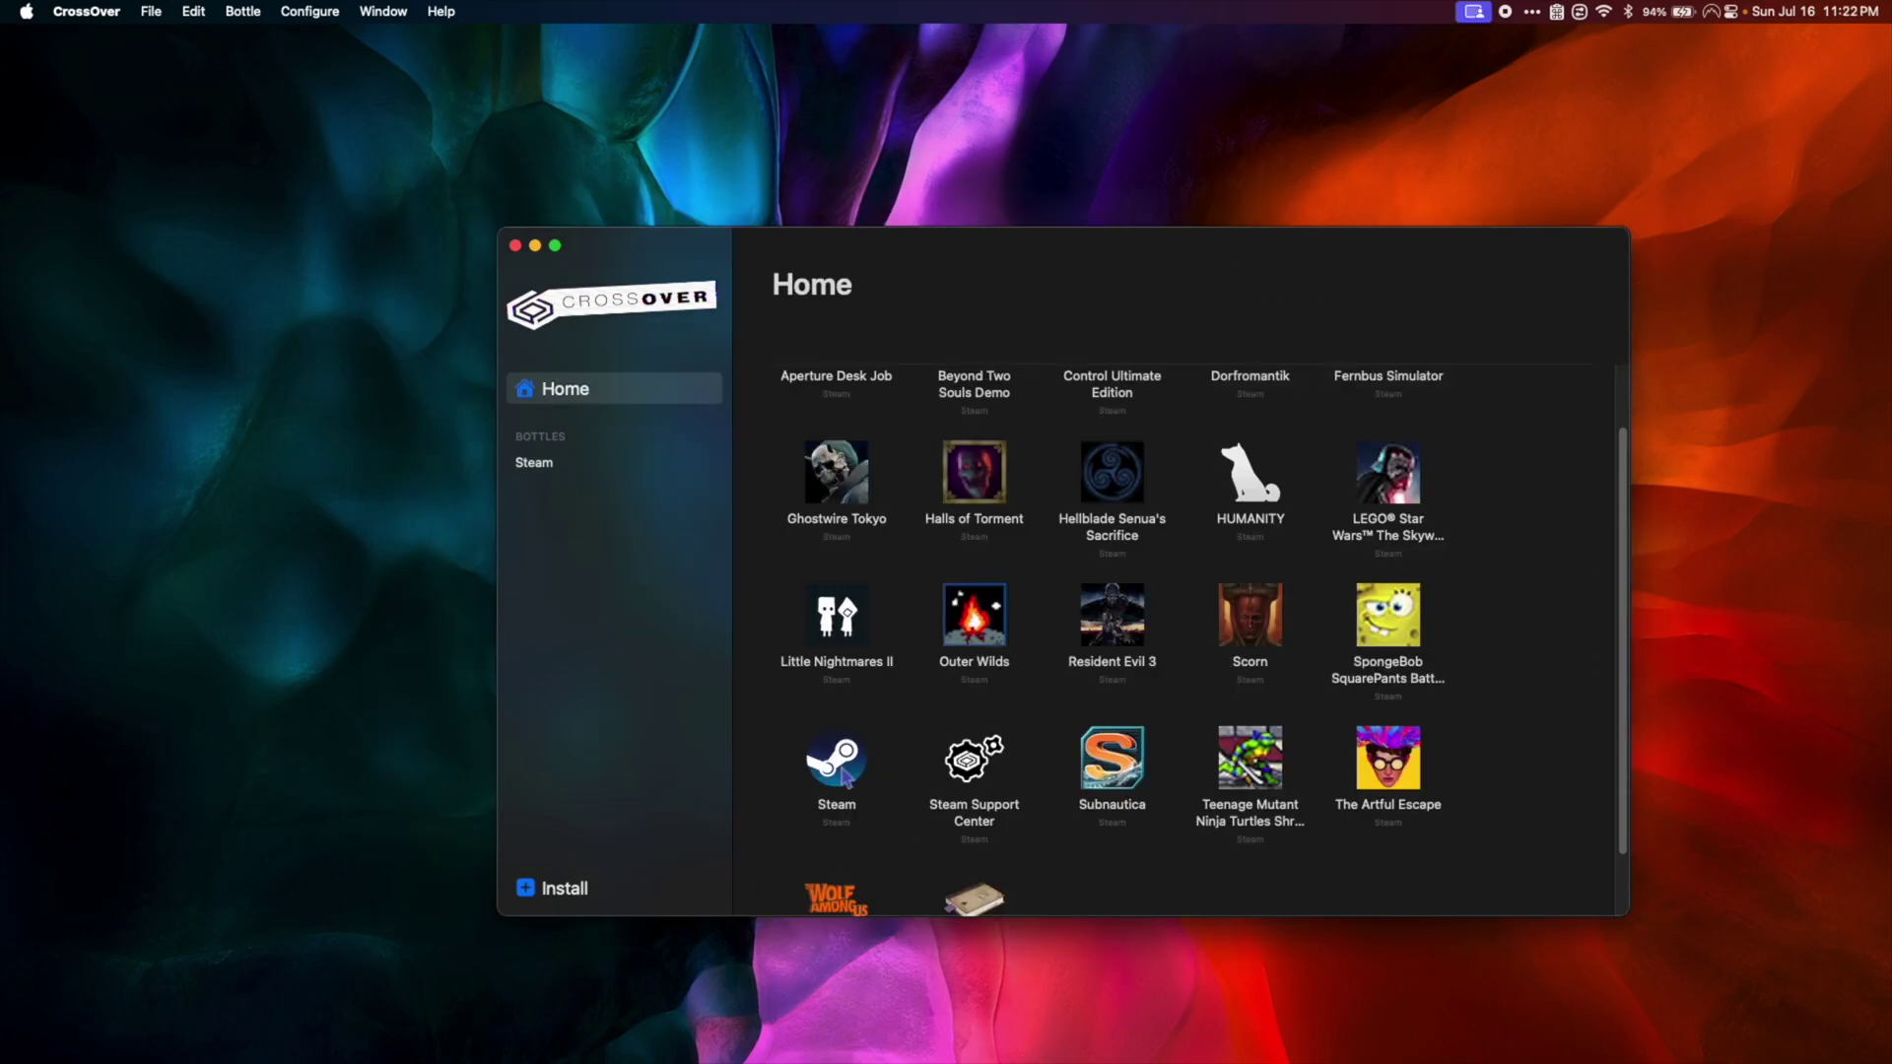
# Run Steam in the bottle, filter the library by 'only', and start installing Only Up!
pyautogui.doubleClick(840, 763)
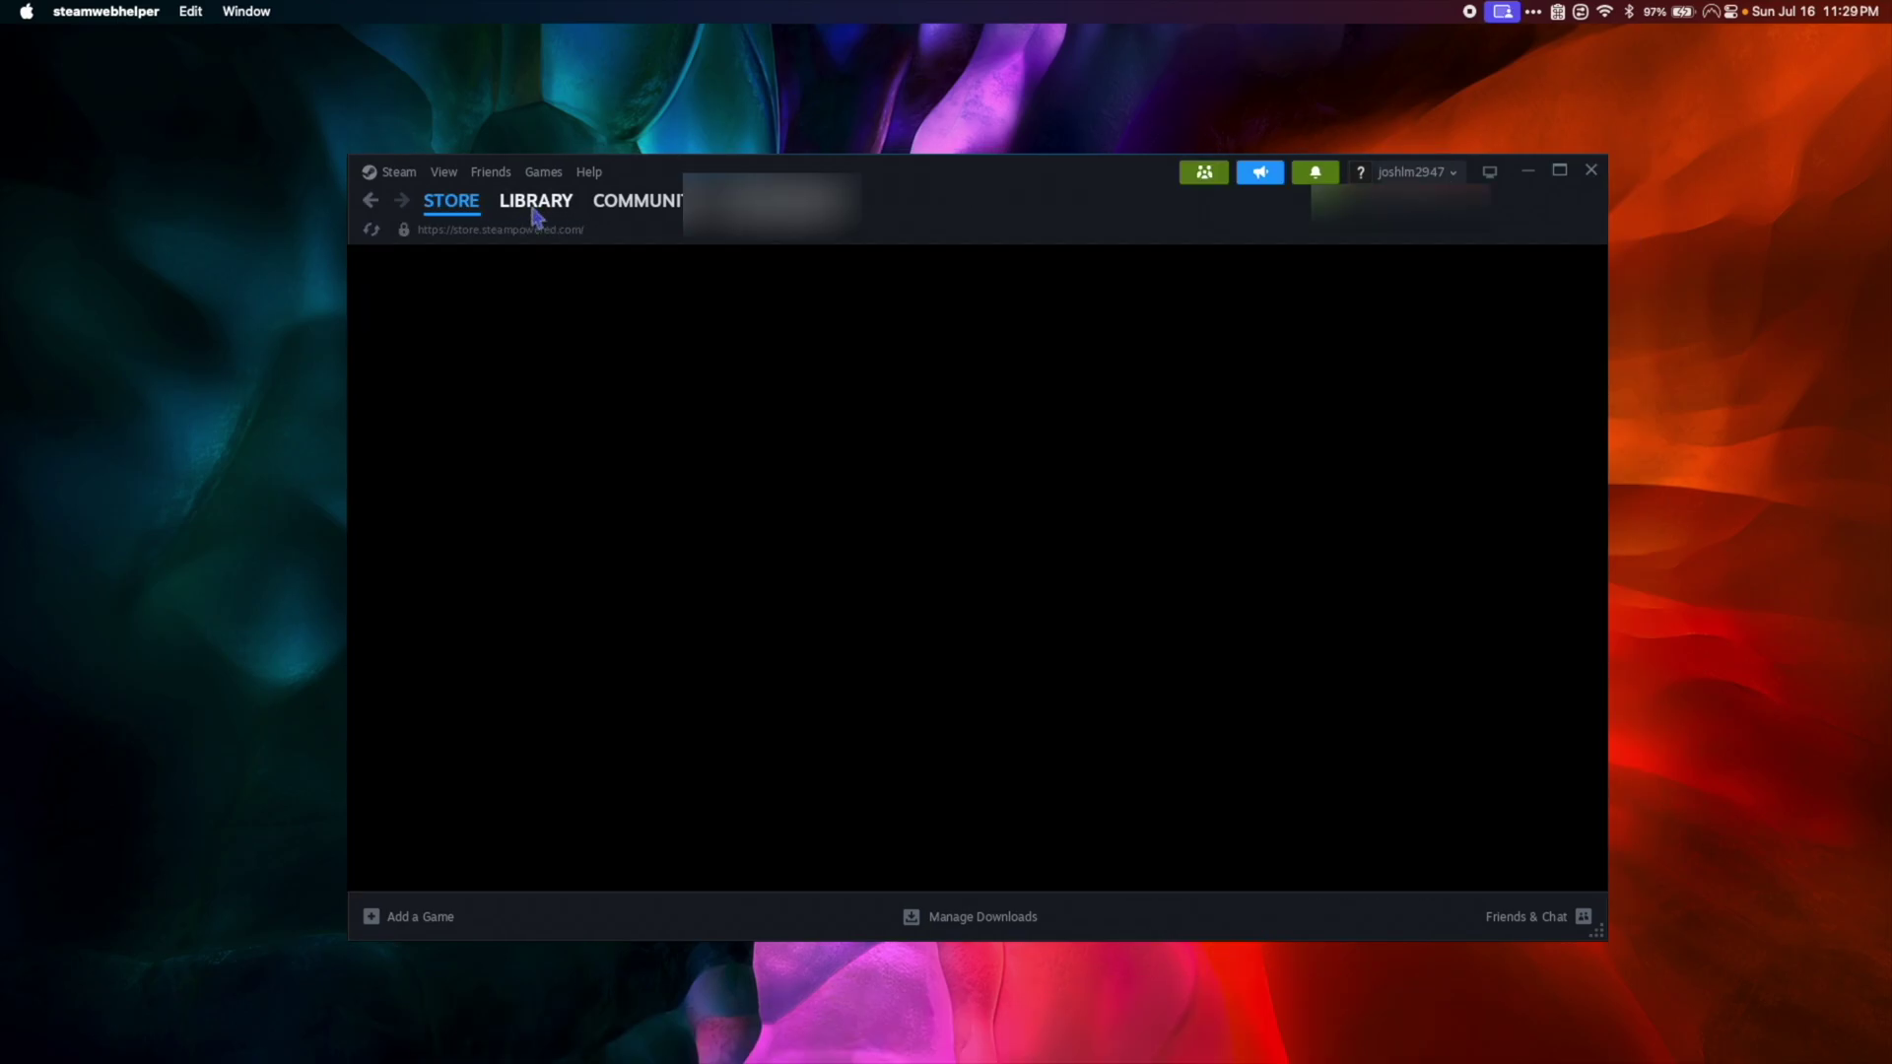
pyautogui.click(537, 206)
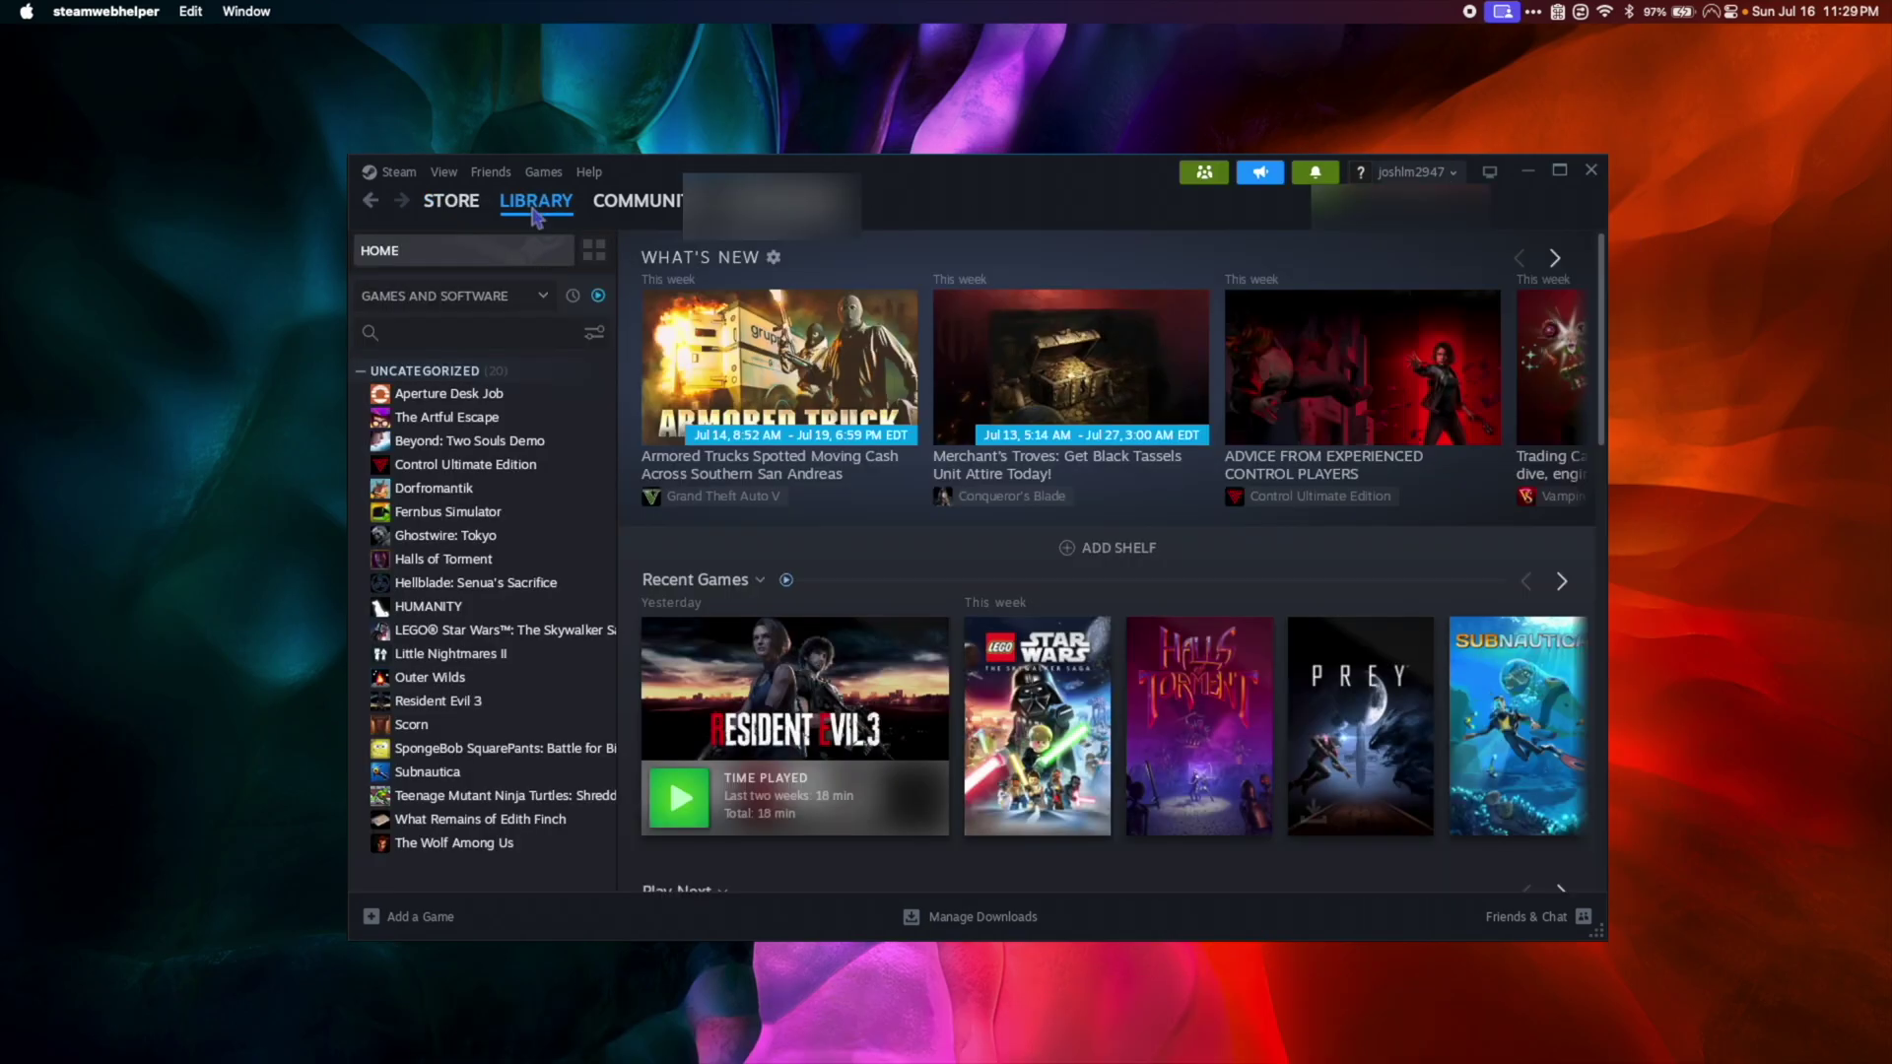
pyautogui.scroll(-10, 563, 414)
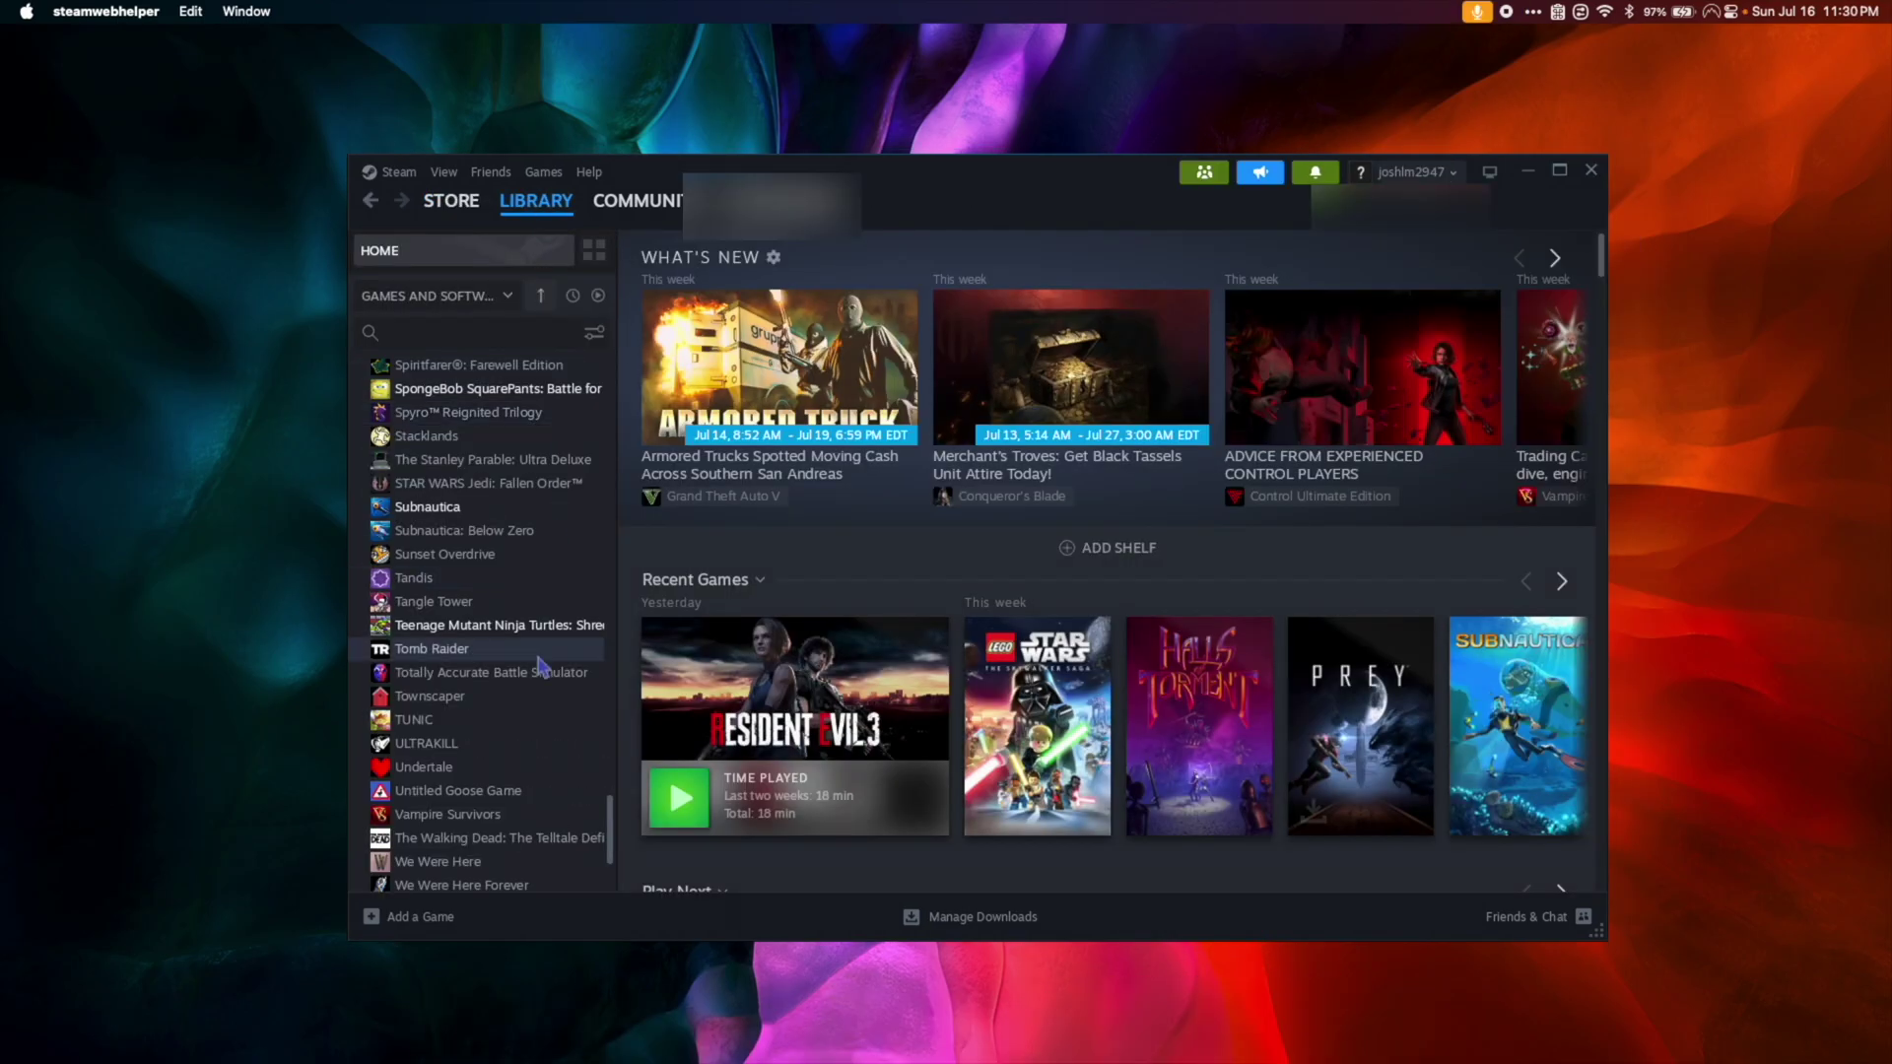
pyautogui.scroll(5, 512, 610)
pyautogui.click(466, 333)
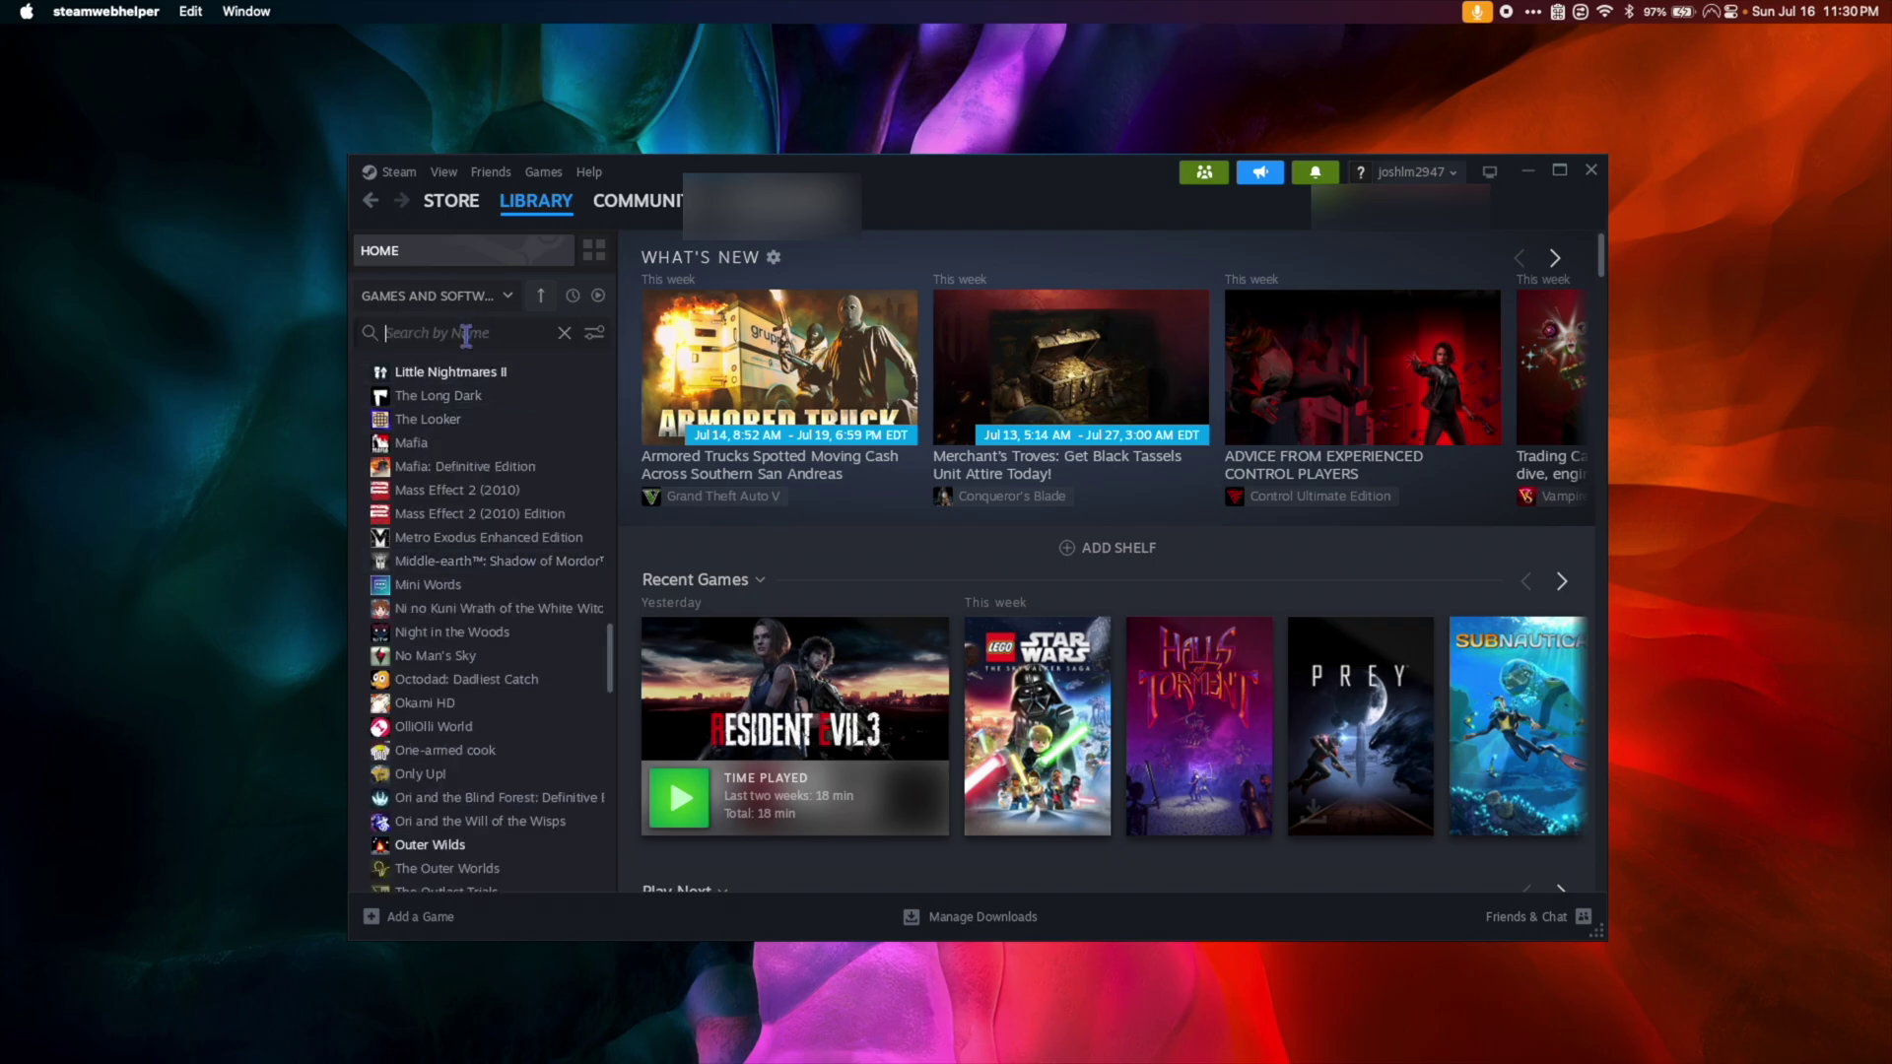
pyautogui.write('only')
pyautogui.click(441, 395)
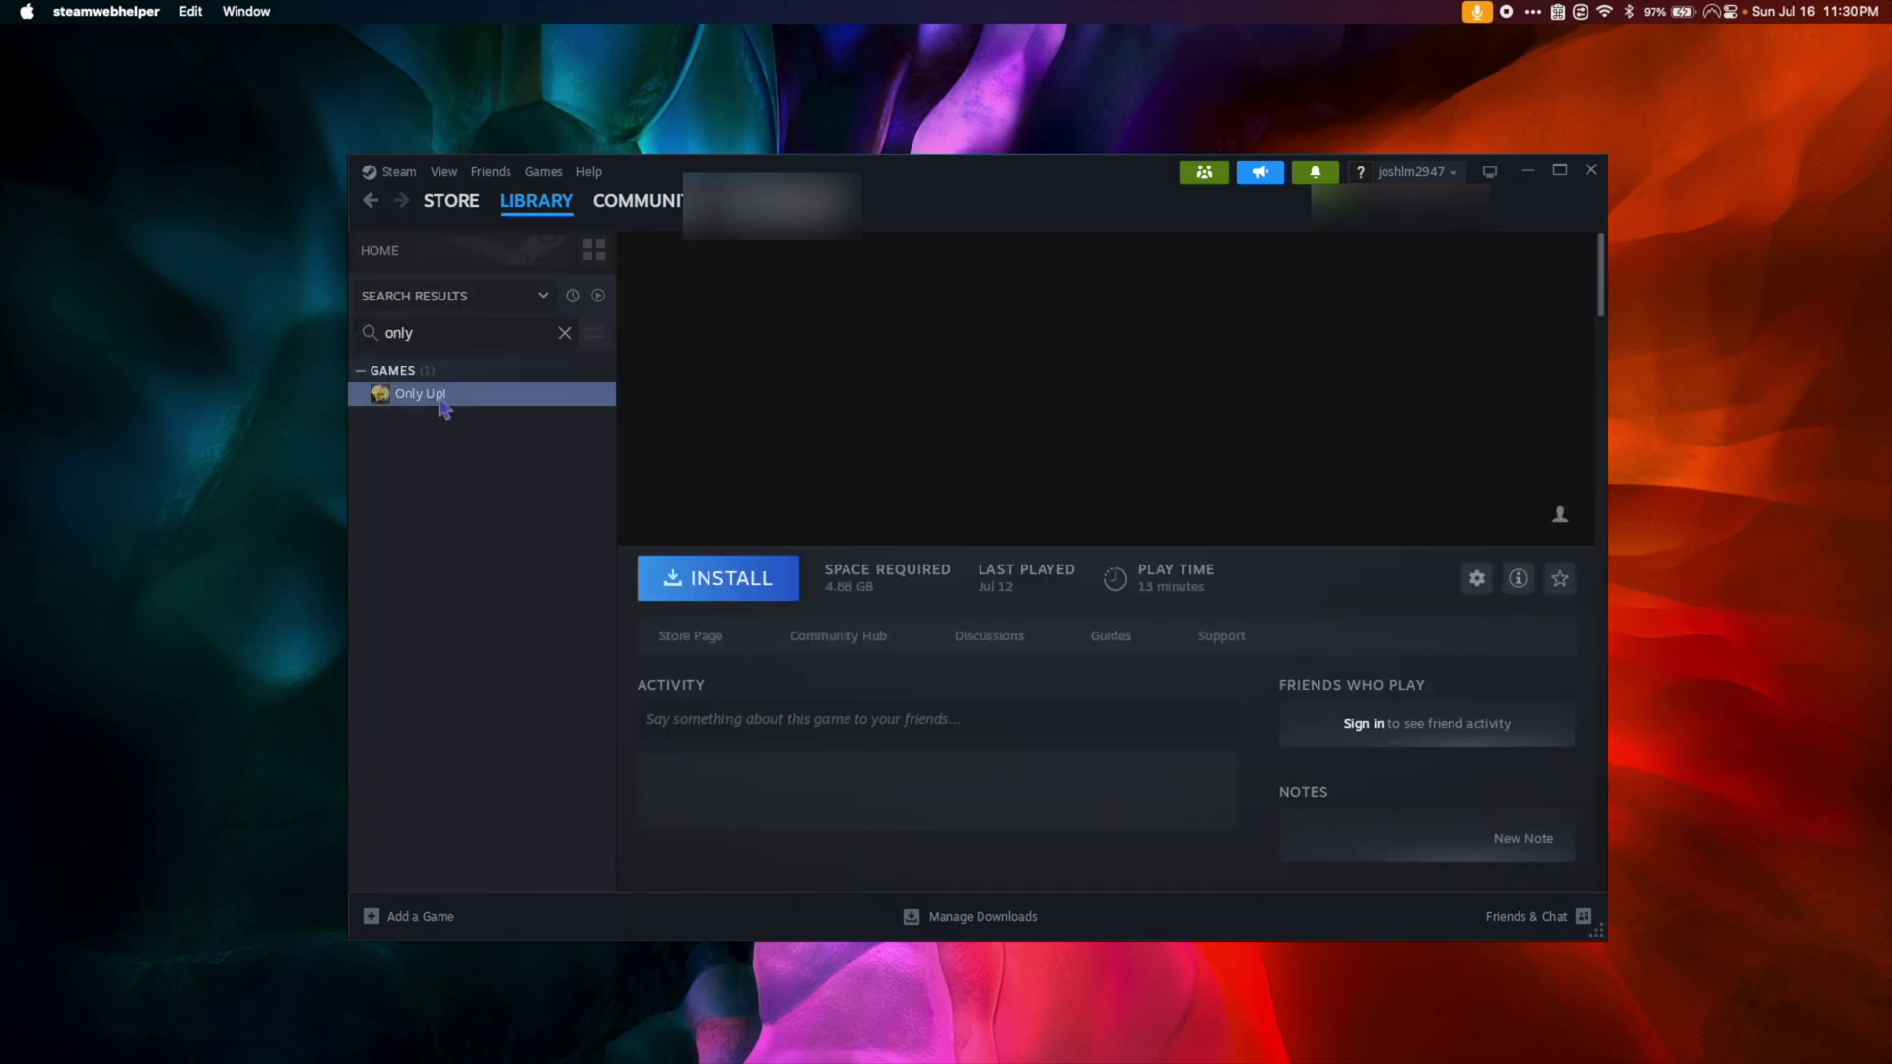
pyautogui.click(724, 579)
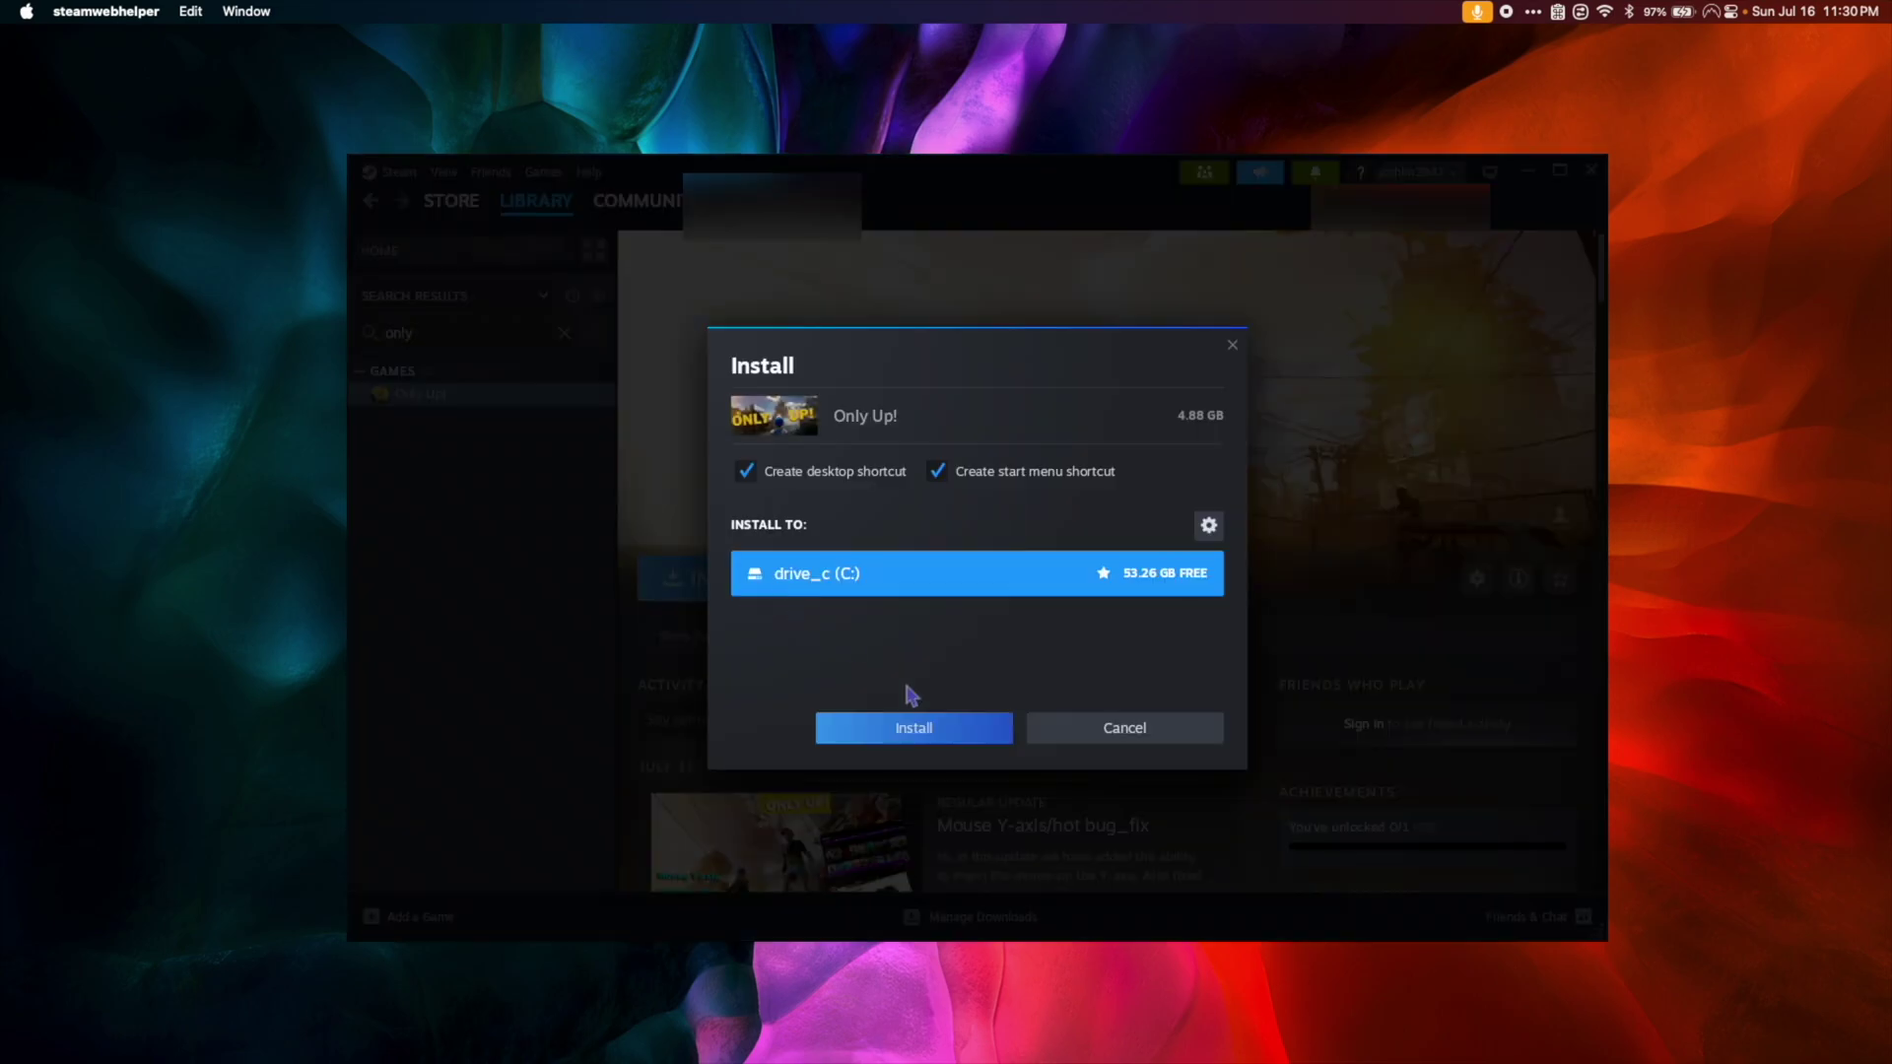
# Confirm installing Only Up! to drive_c (C:), then toggle the Steam bottle's DXVK on and back off
pyautogui.click(954, 741)
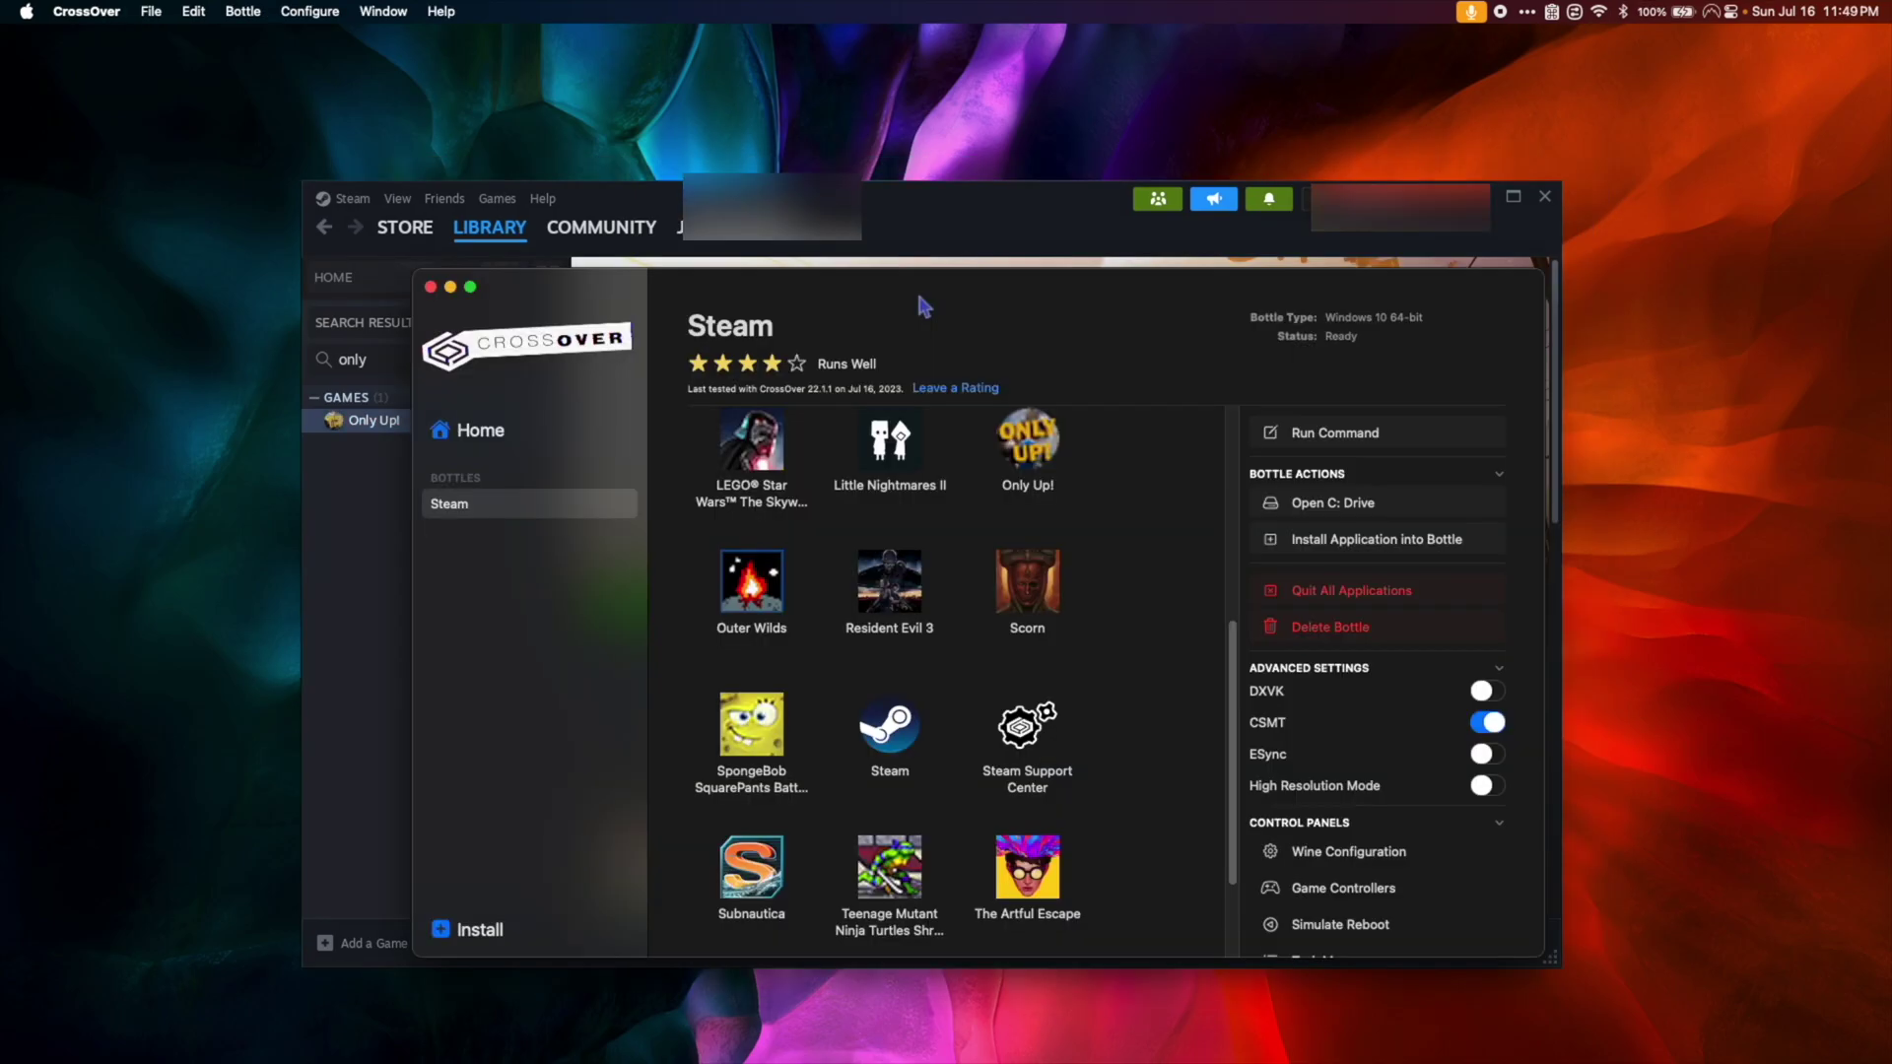
pyautogui.doubleClick(457, 505)
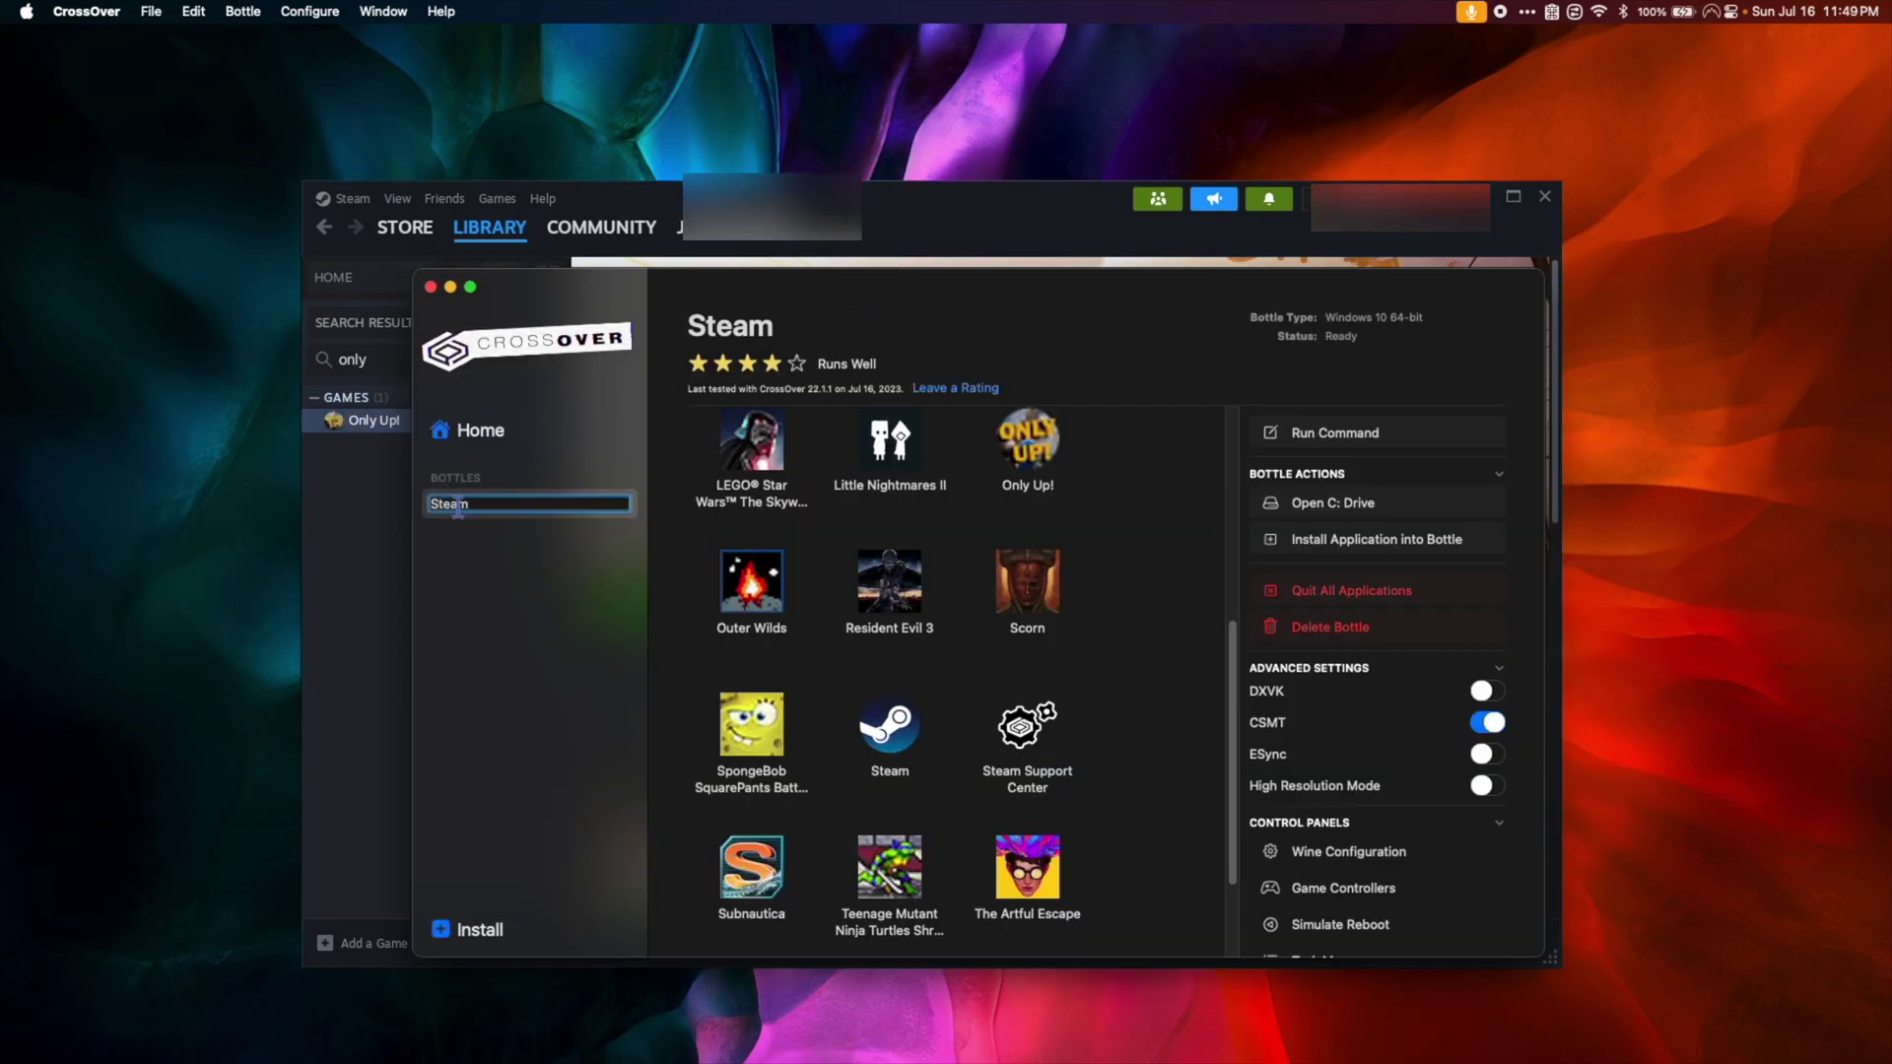
pyautogui.press('Return')
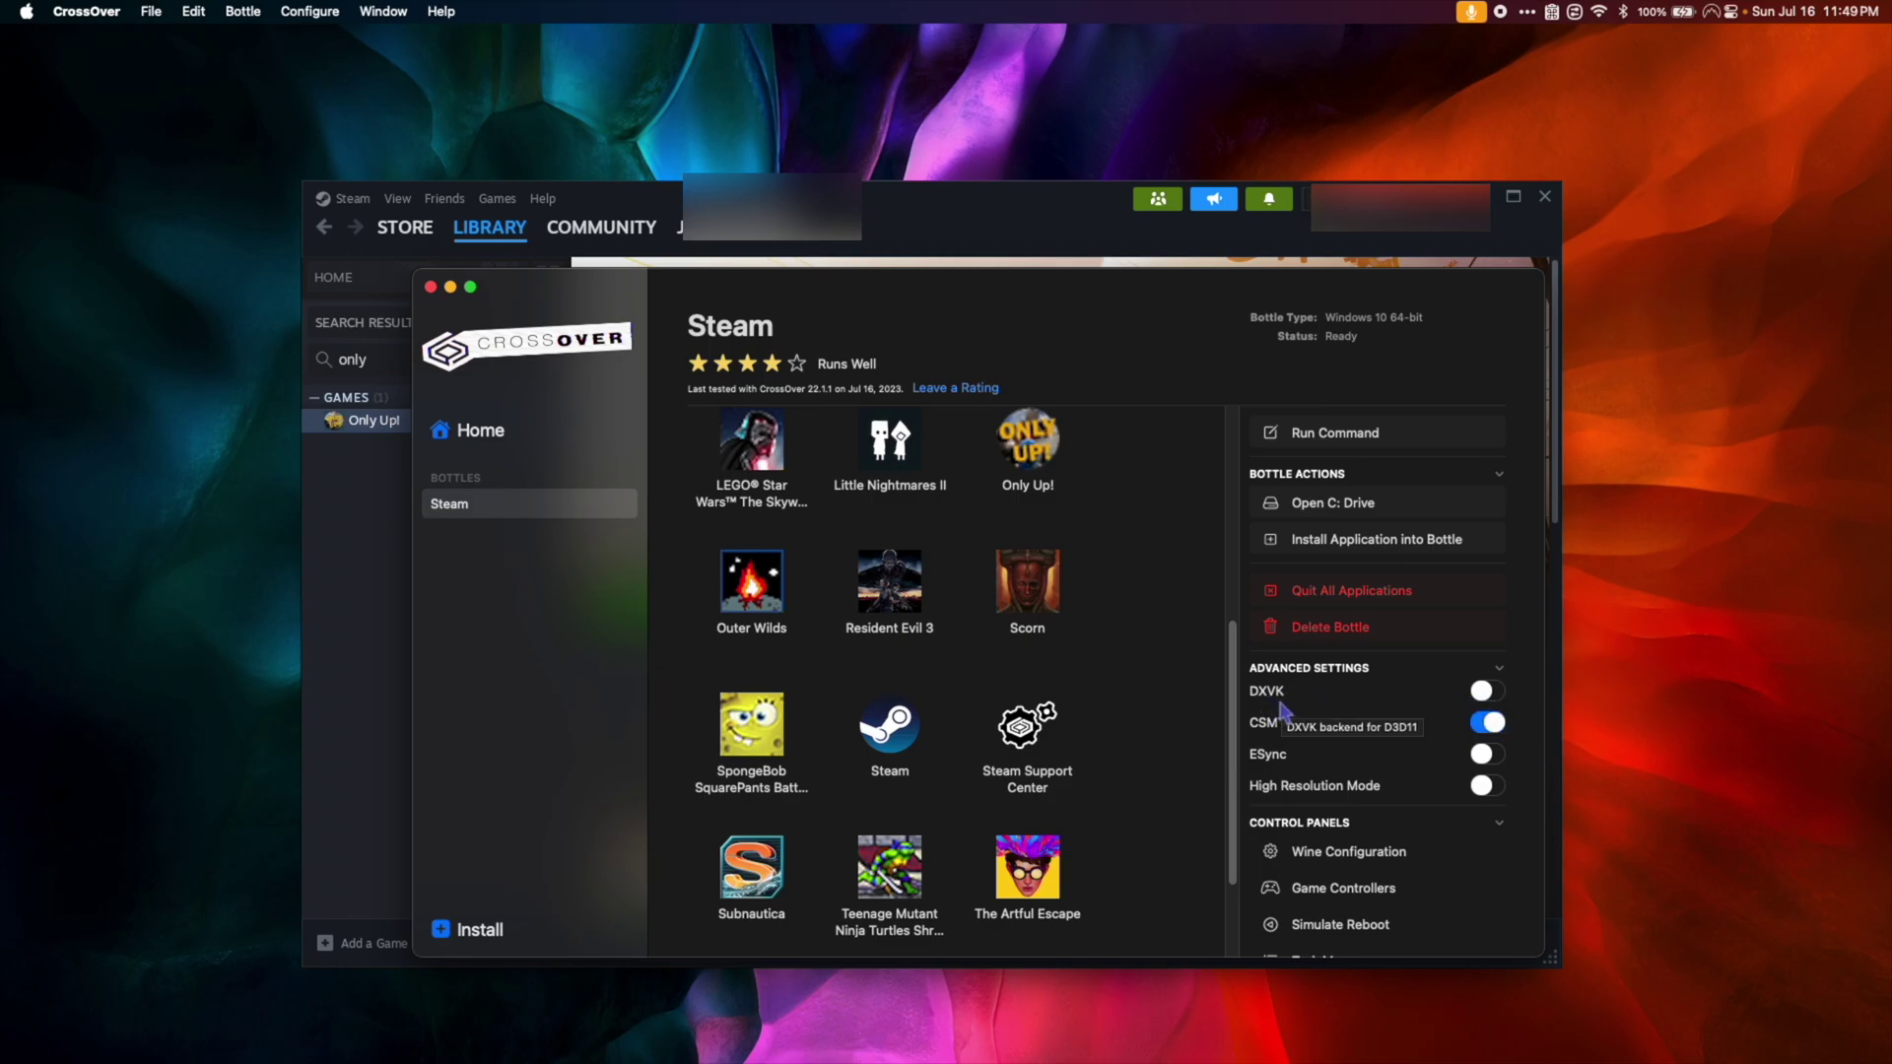
pyautogui.click(1480, 693)
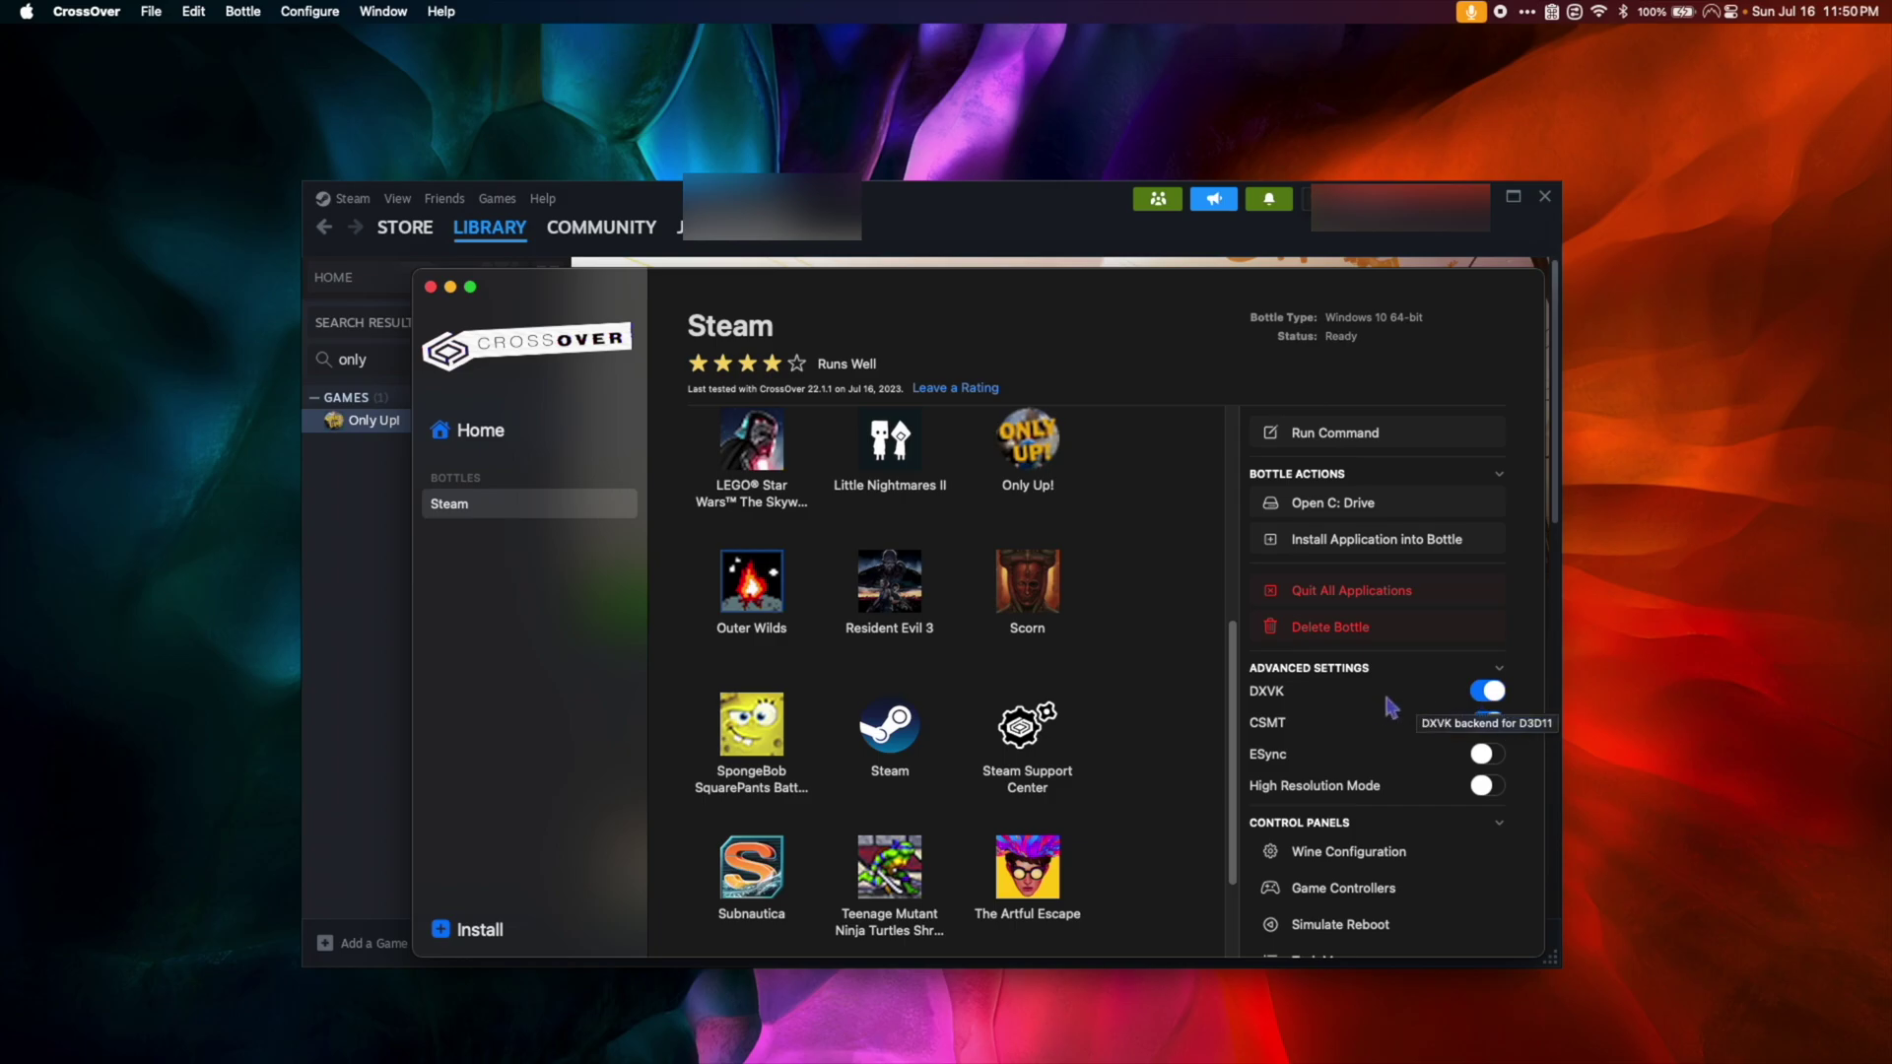
pyautogui.click(1319, 701)
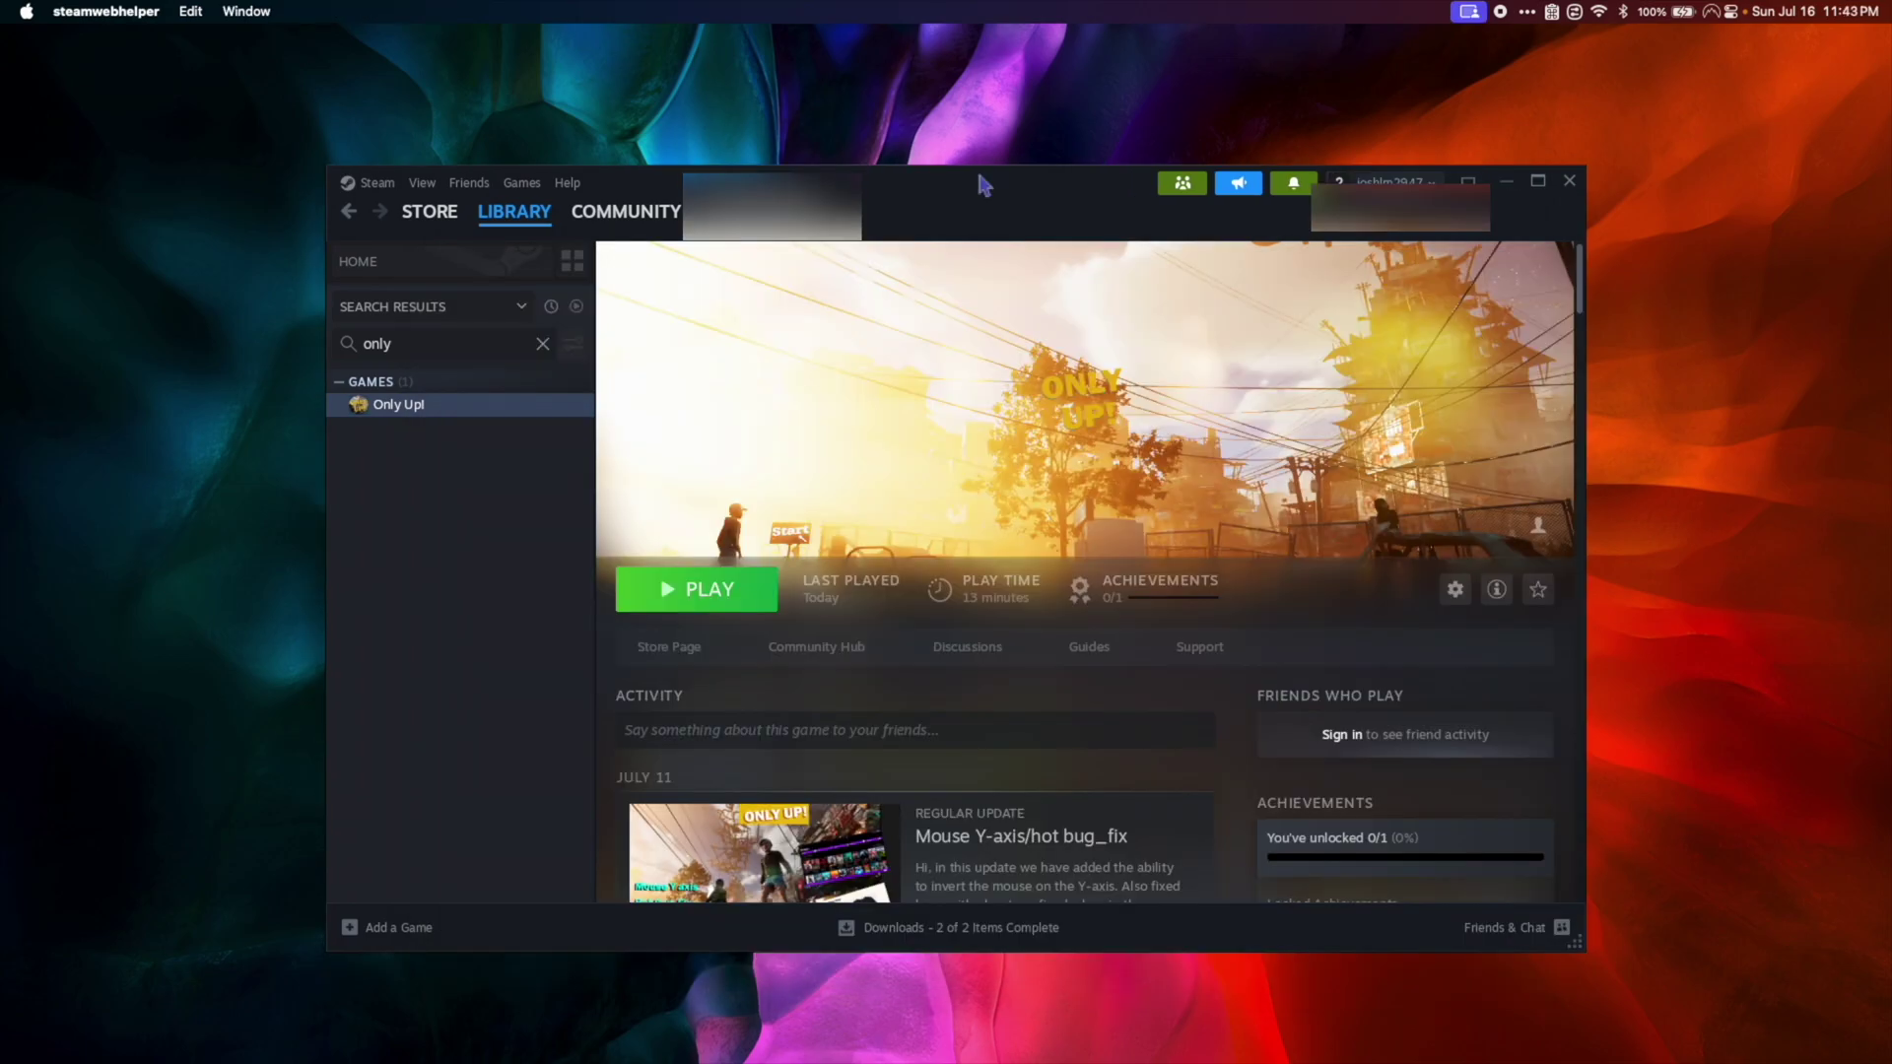
# Launch Only Up! with PLAY on its Steam library page
pyautogui.click(694, 591)
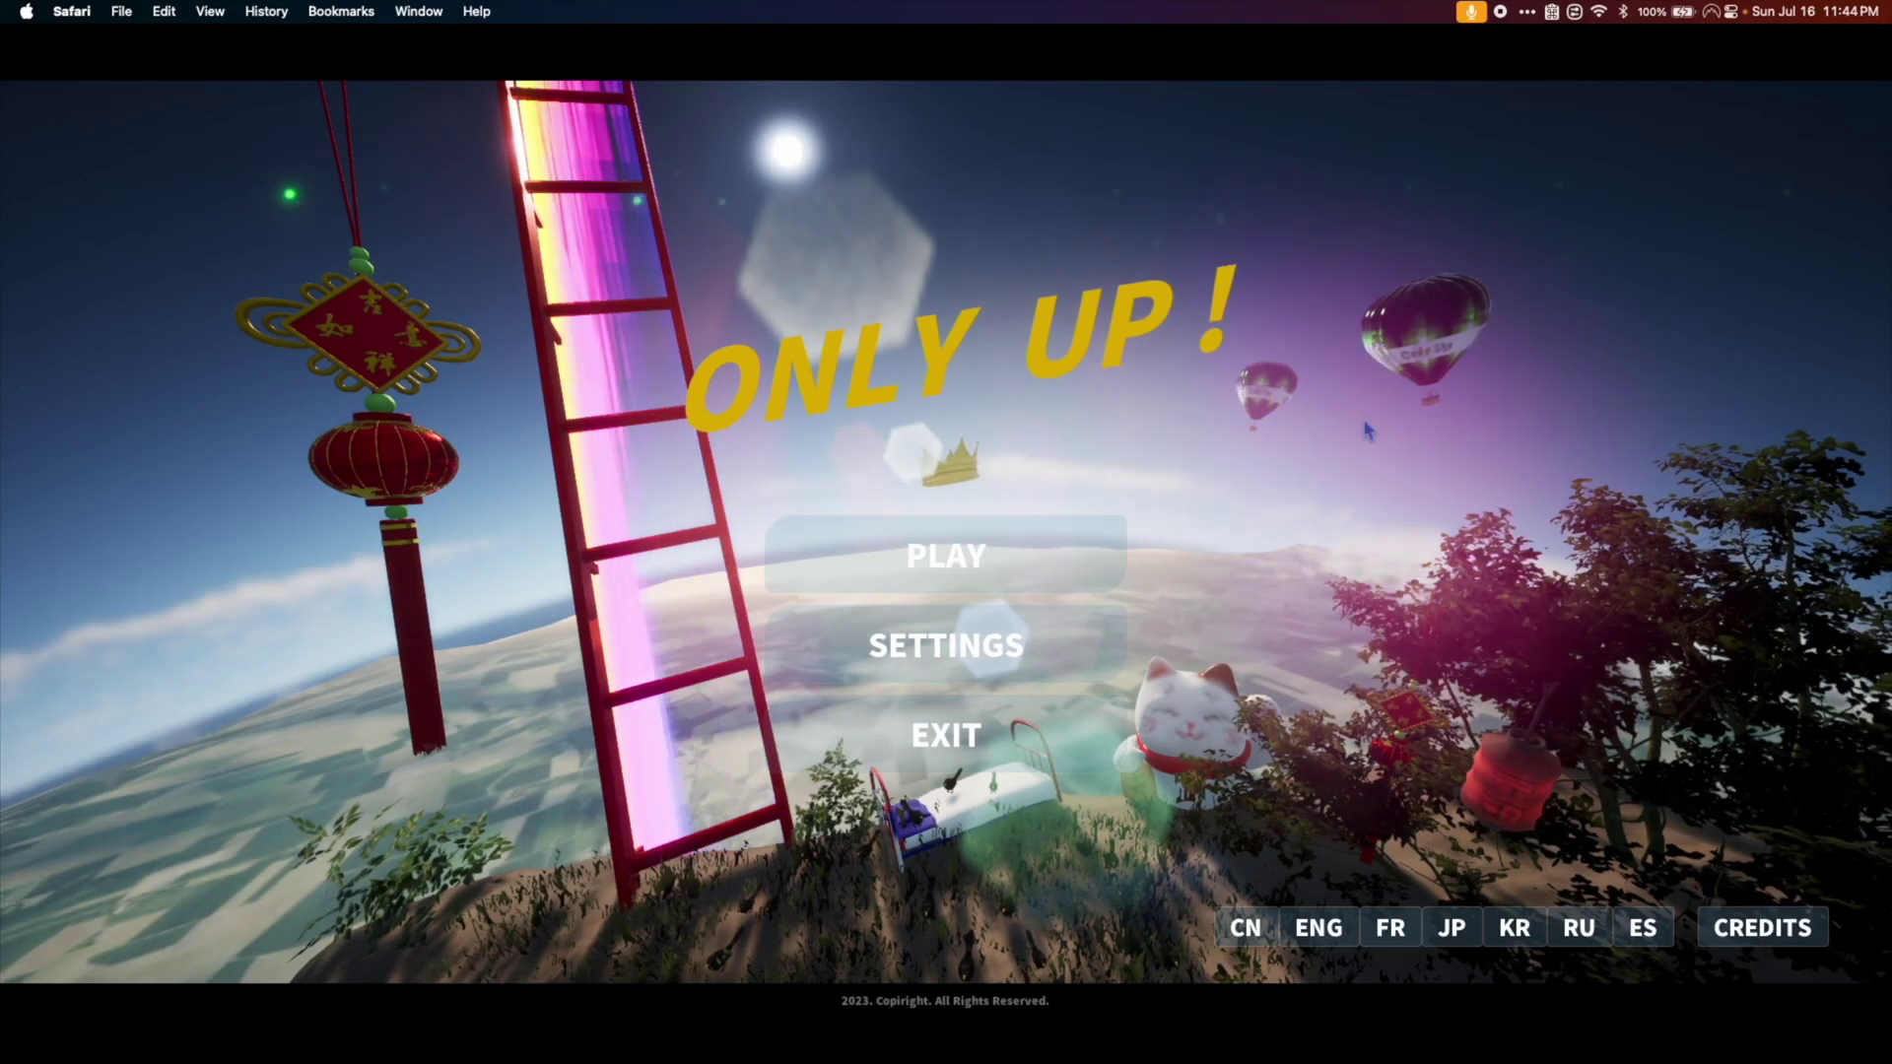
# Start a new game from the Only Up! main menu and run the character forward with W
pyautogui.click(946, 555)
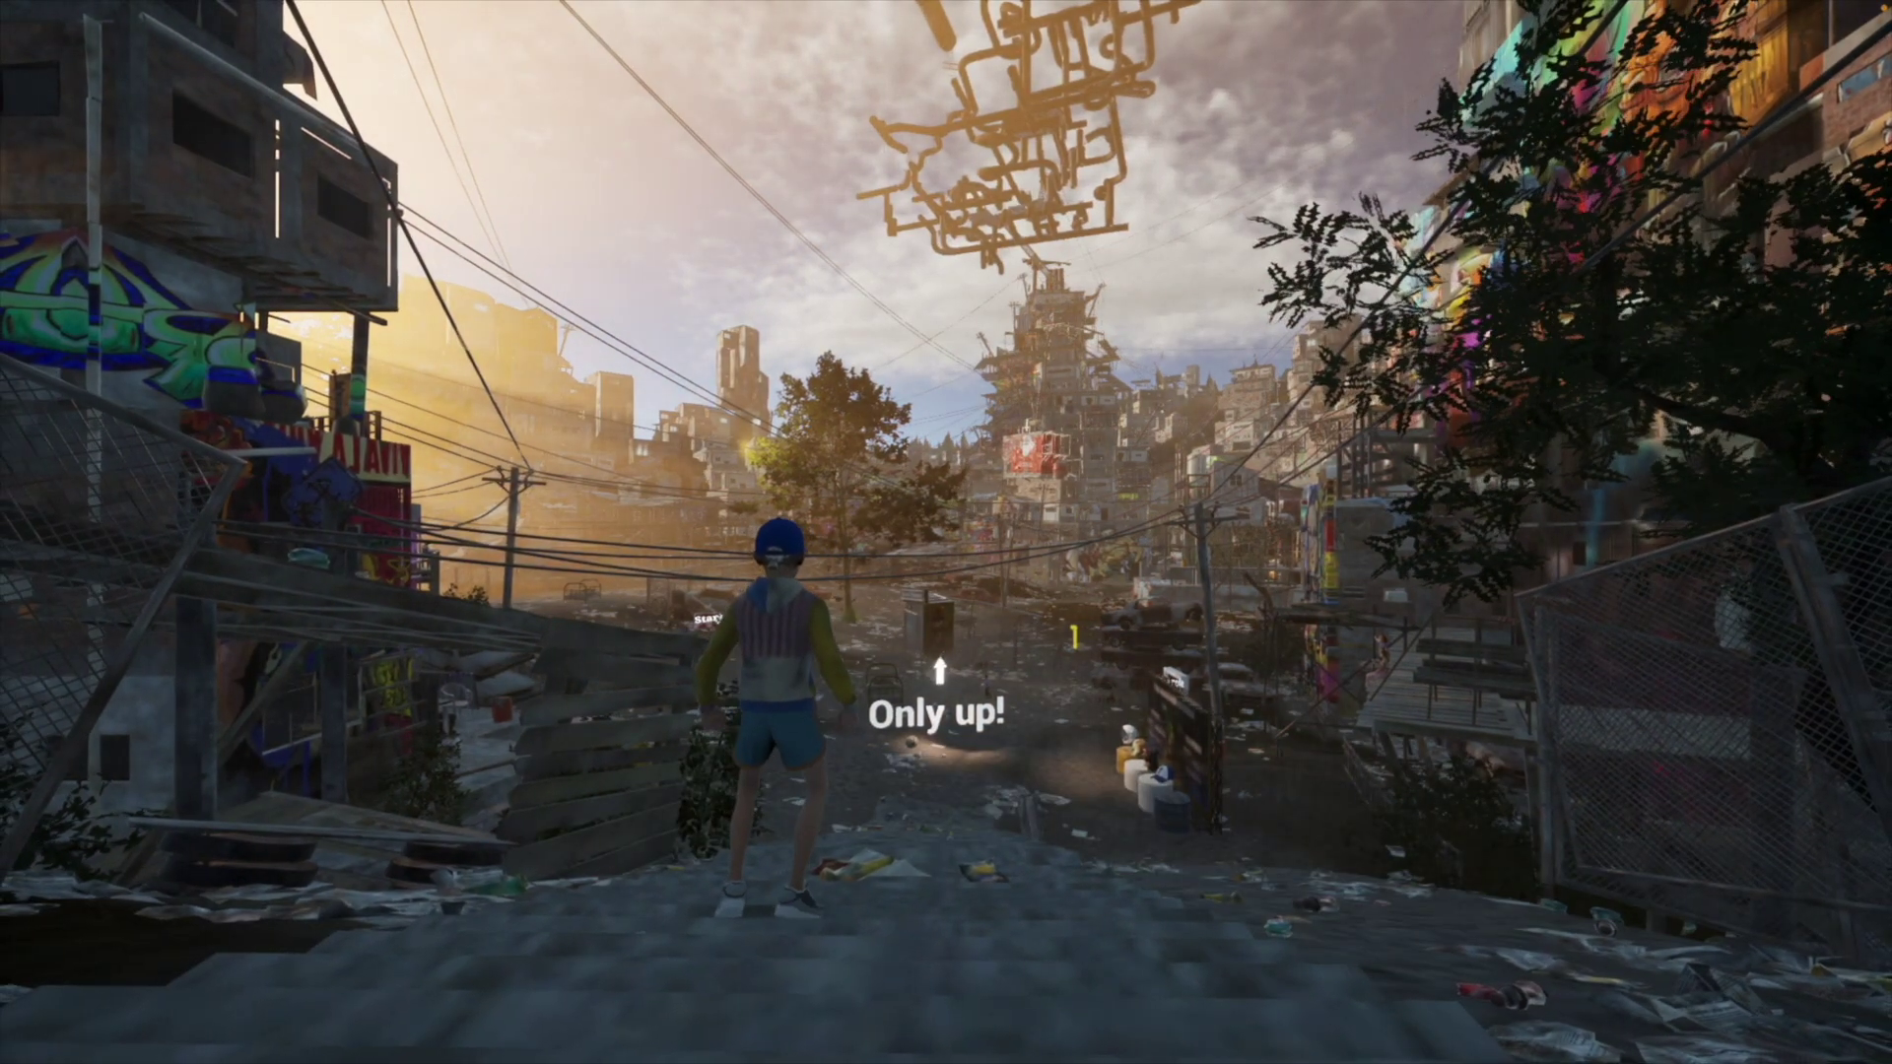
pyautogui.press('w')
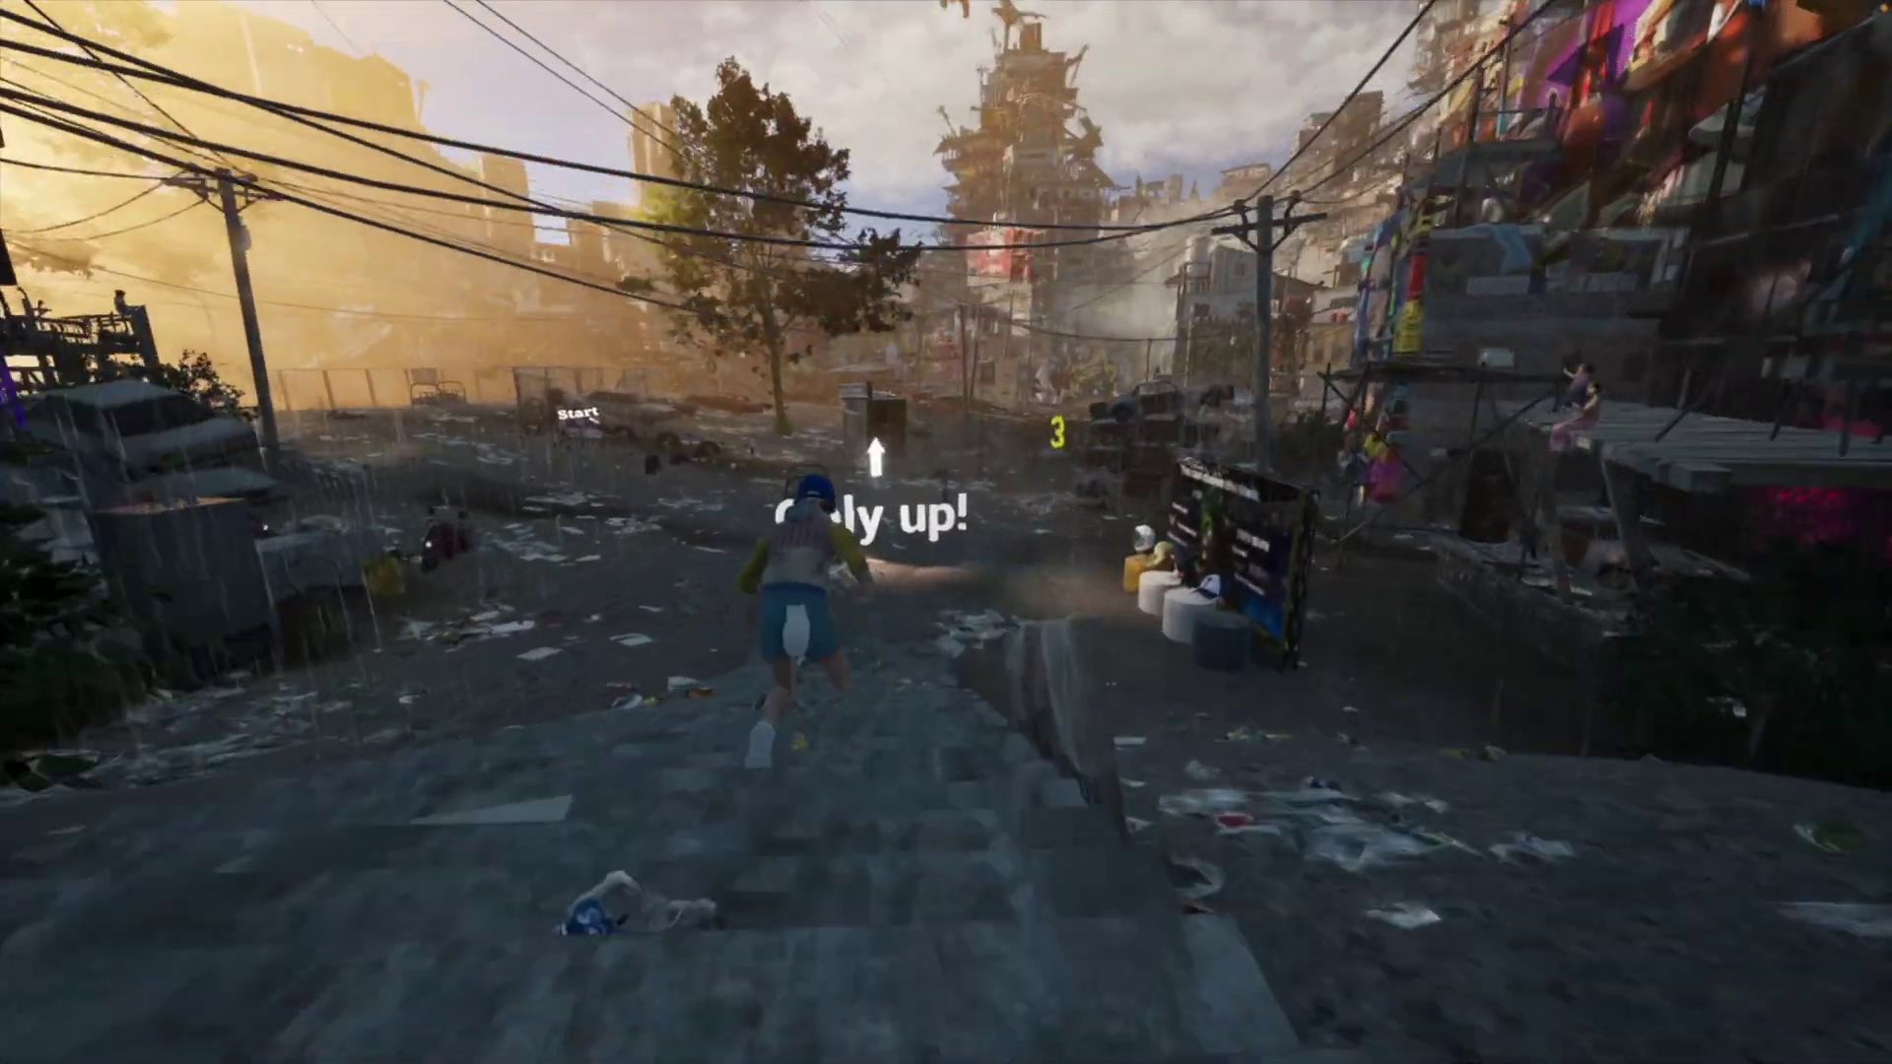